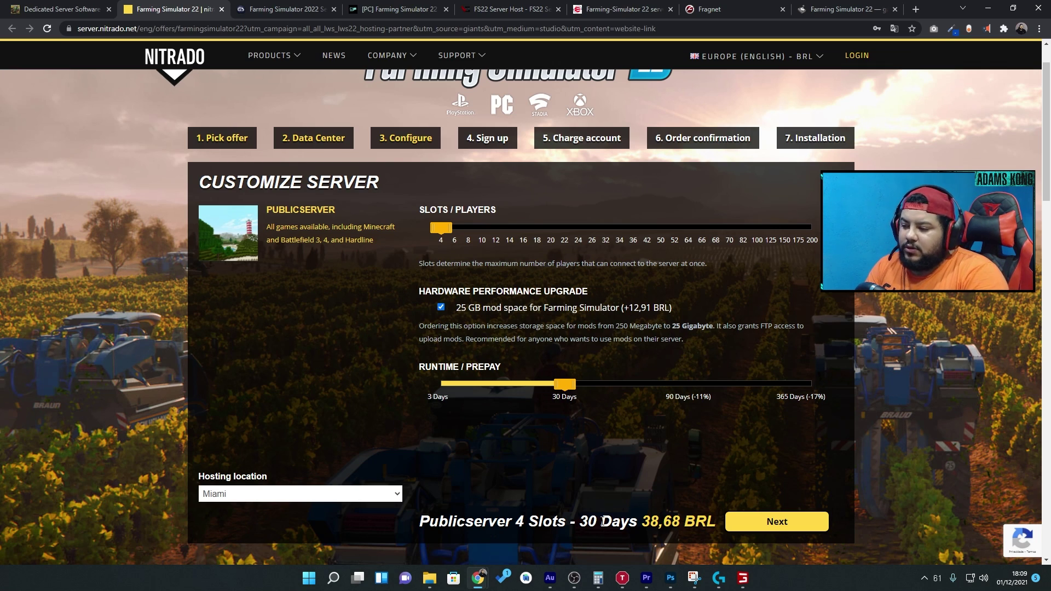
- Highlight the 4-slot count and the 38,68 BRL total in Nitrado's price summary
drag(503, 520, 608, 522)
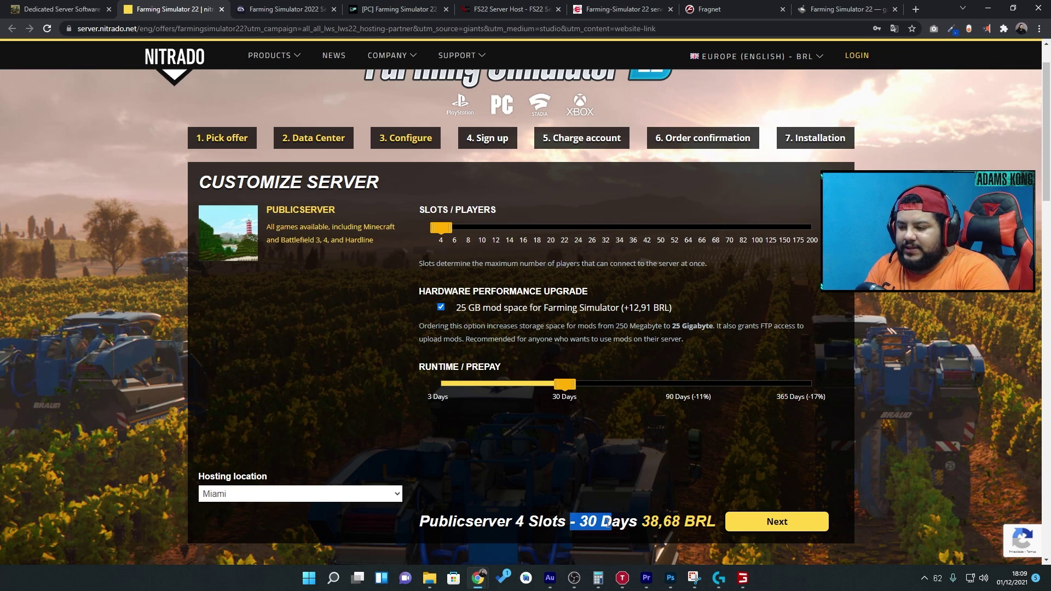
drag(640, 521, 684, 527)
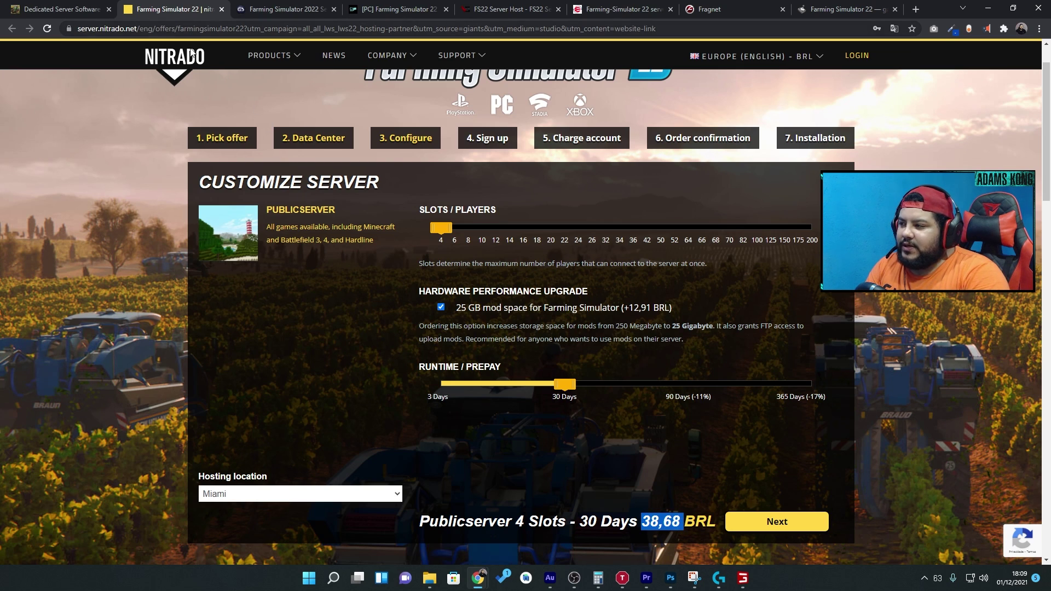
- Review GameServers.com's public 8-player FS22 plan at $7.95/month, then close that page
click(284, 9)
scroll(347, 267, down, 3)
scroll(232, 323, up, 5)
click(568, 209)
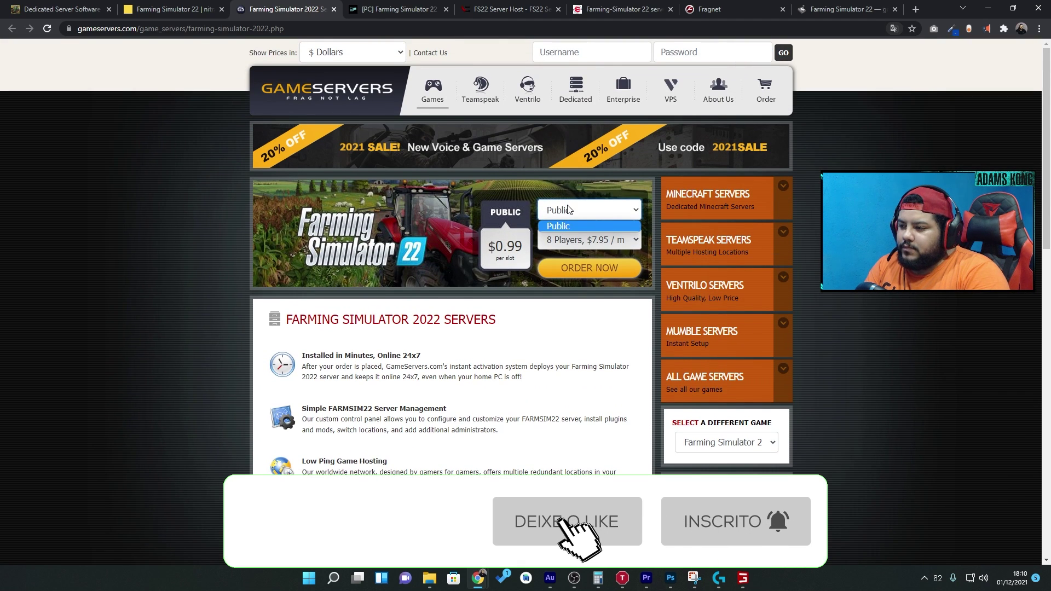
click(564, 226)
click(593, 246)
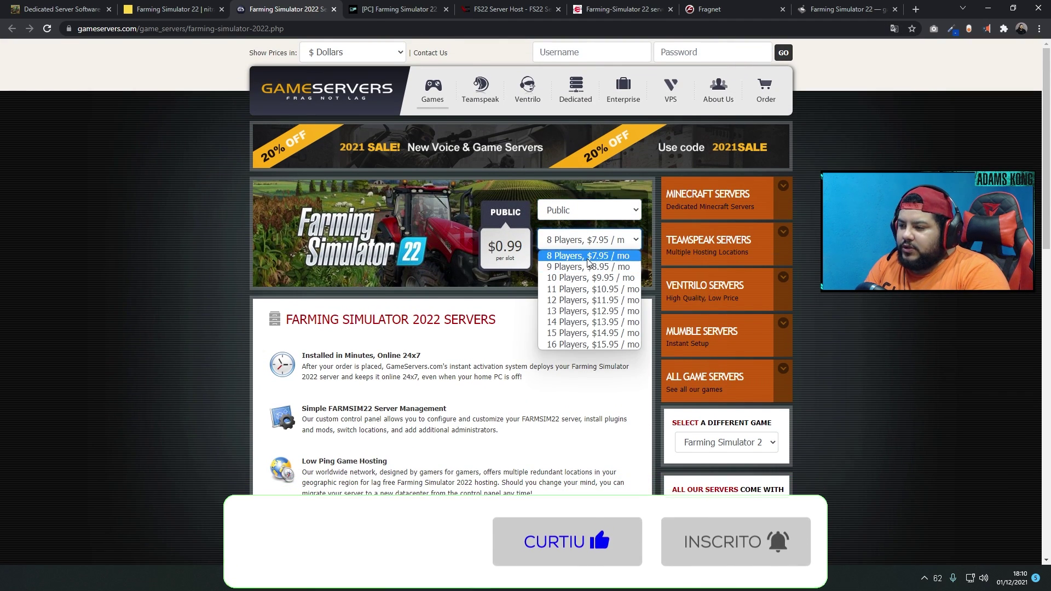
click(588, 256)
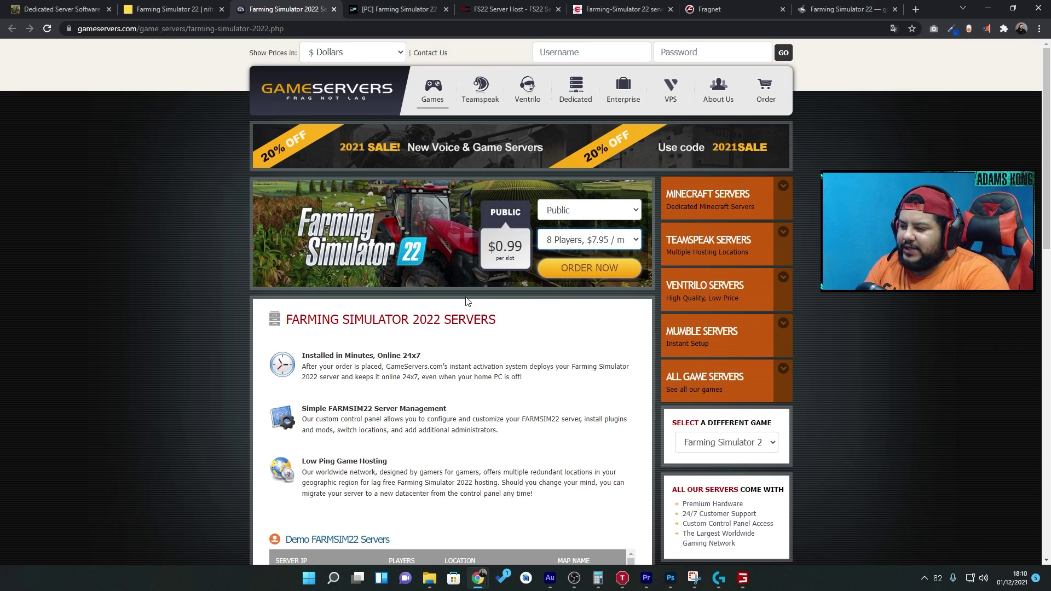
scroll(444, 407, down, 2)
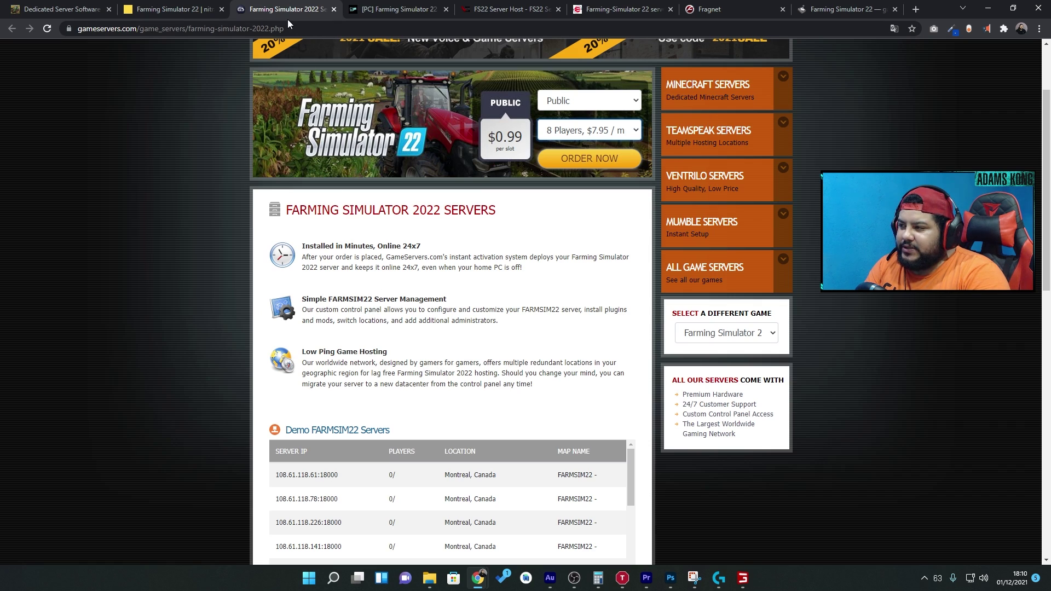
key(ctrl+w)
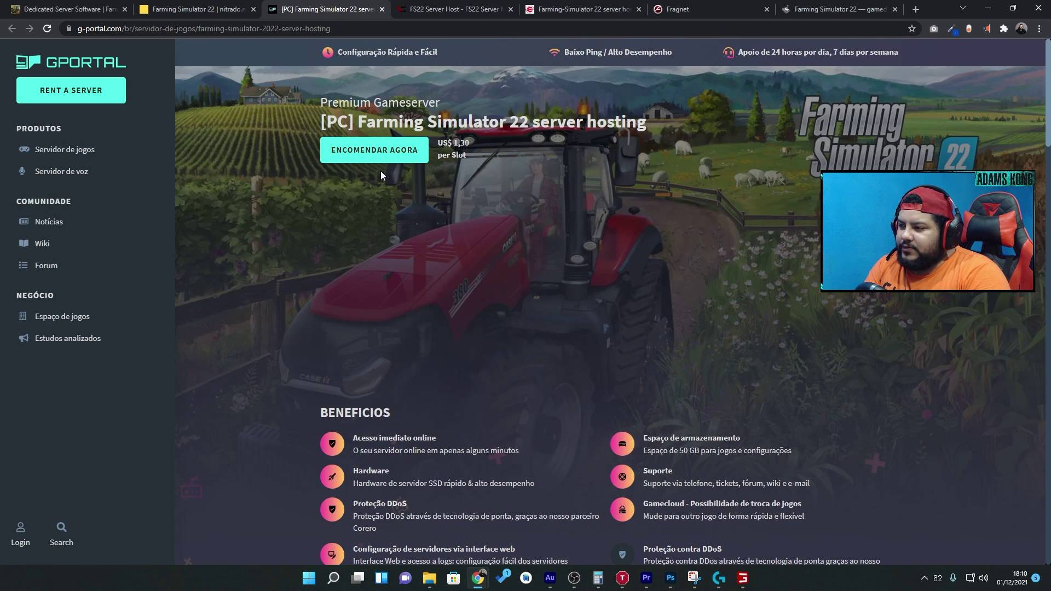
- Start a G-Portal FS22 server order with the 30-day duration selected
click(384, 165)
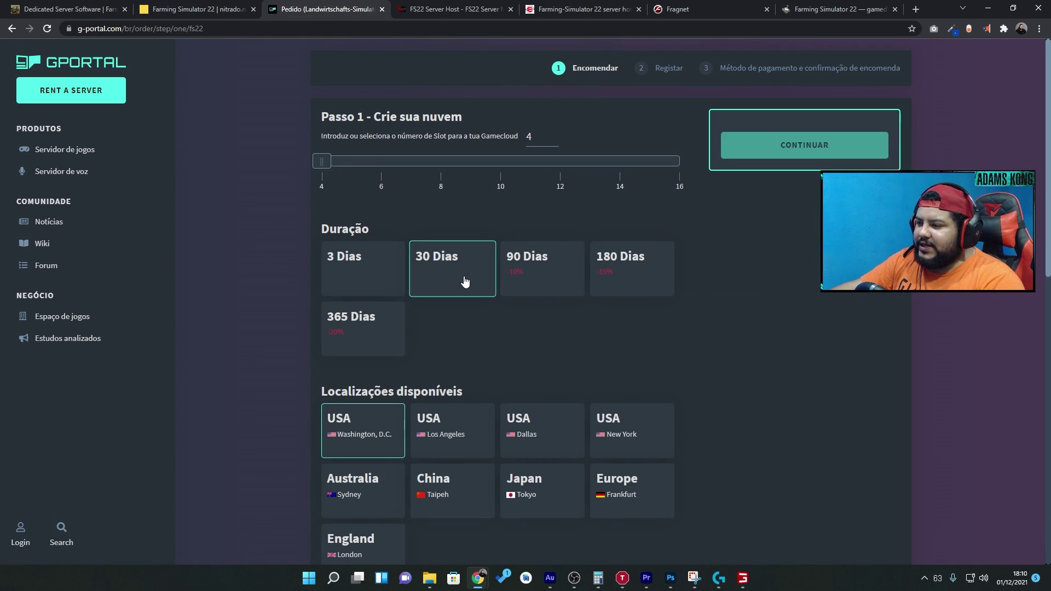
click(465, 282)
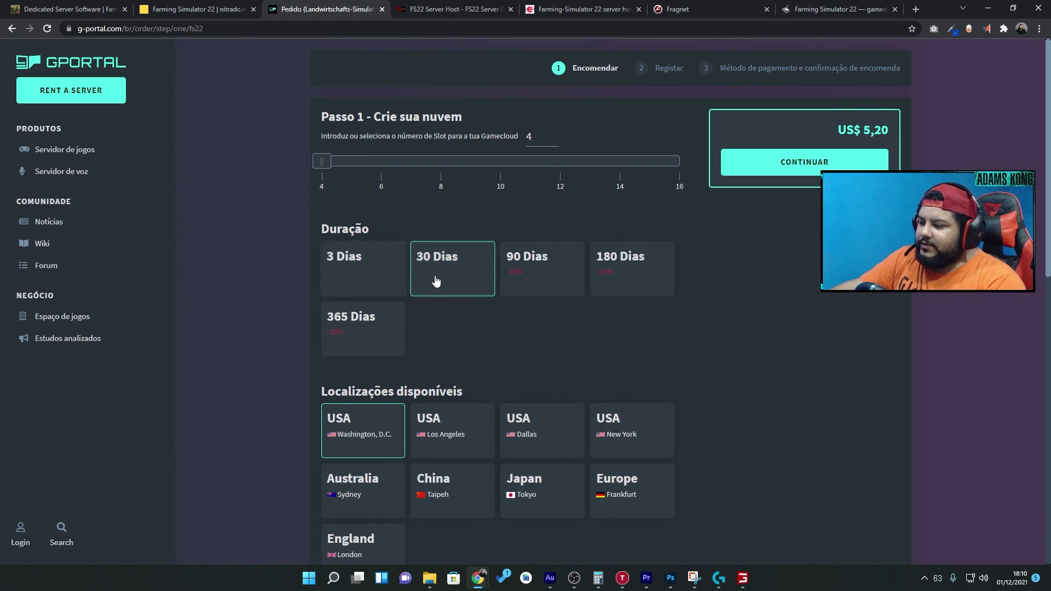
scroll(416, 442, down, 2)
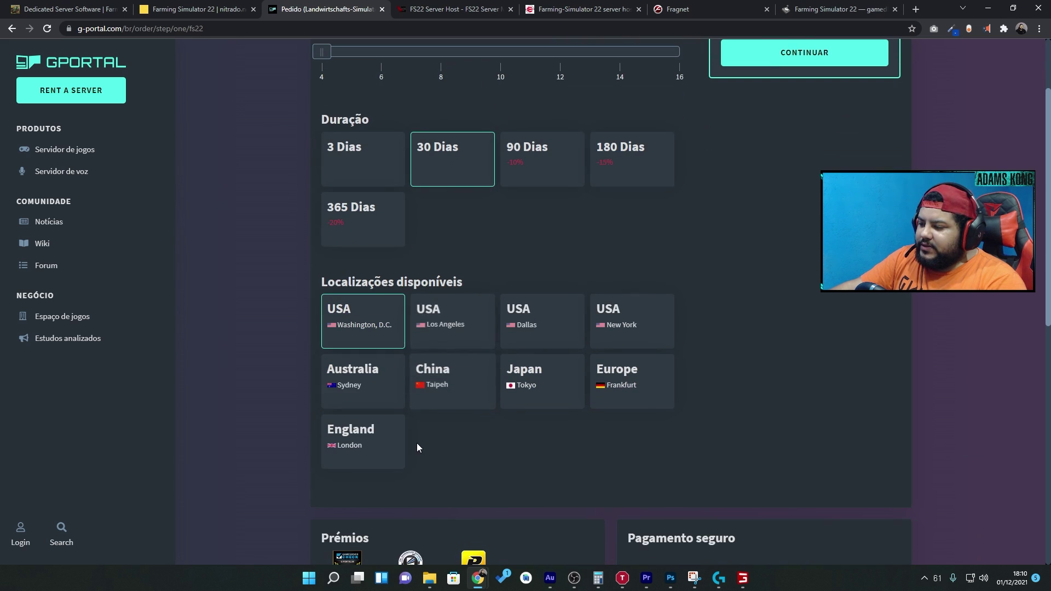
scroll(392, 368, down, 3)
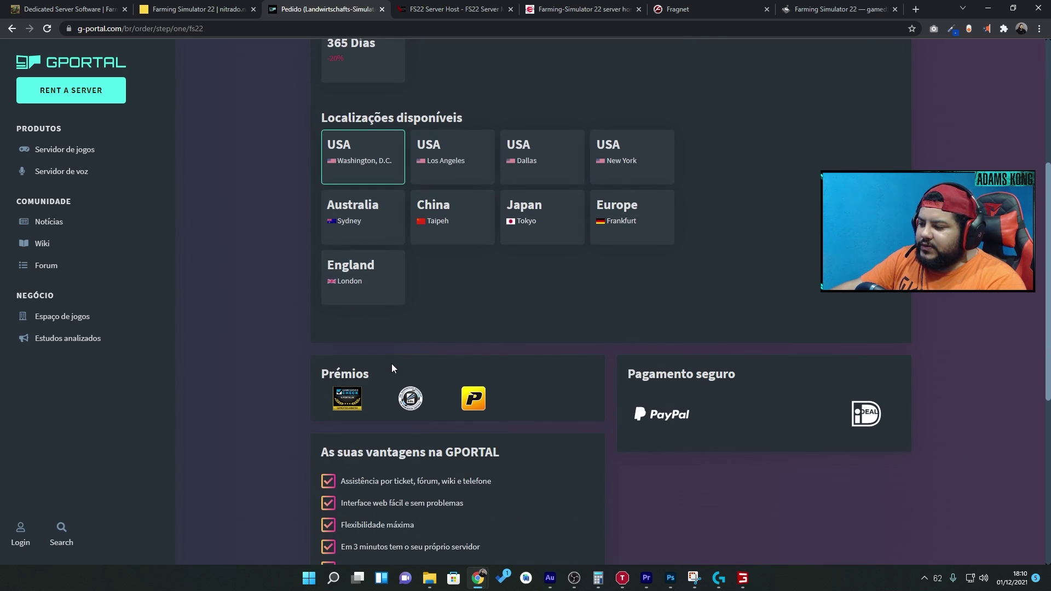
scroll(646, 328, up, 5)
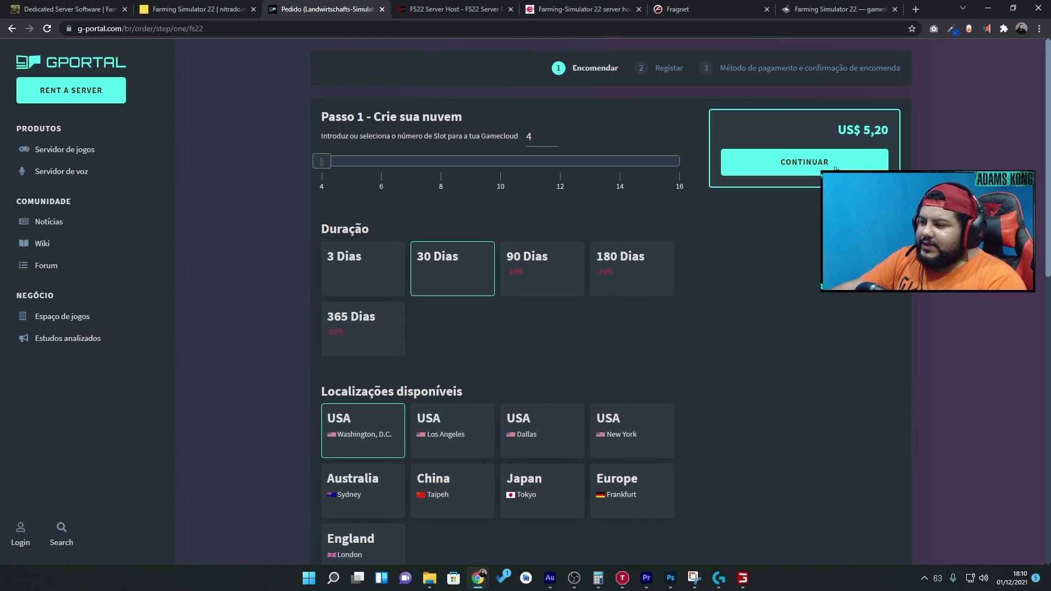
- Compare the 3-day and 90-day prices, settling back on 30 days at US$ 5,20
click(379, 255)
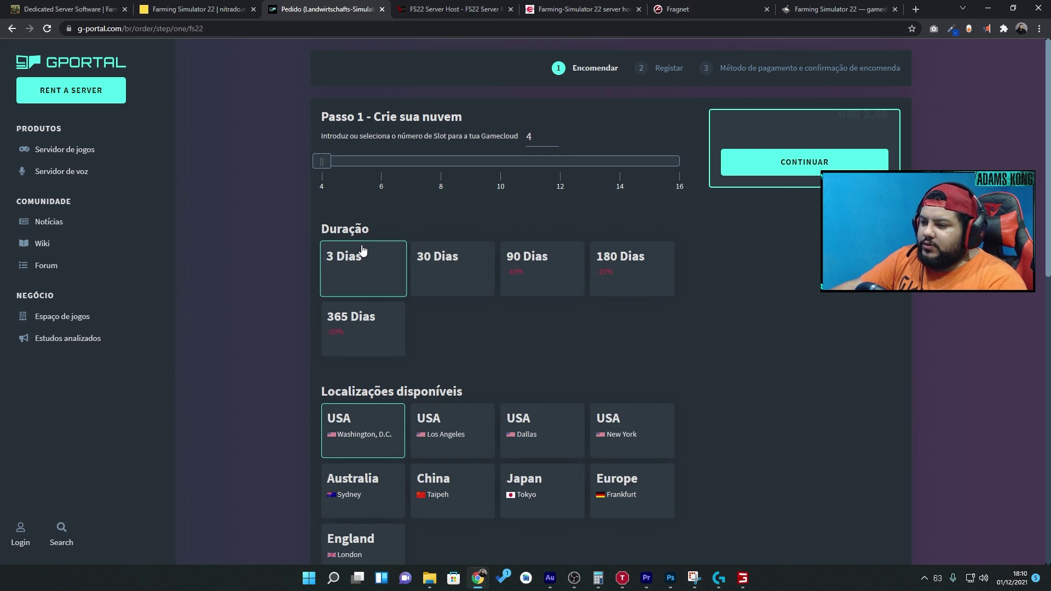
click(434, 272)
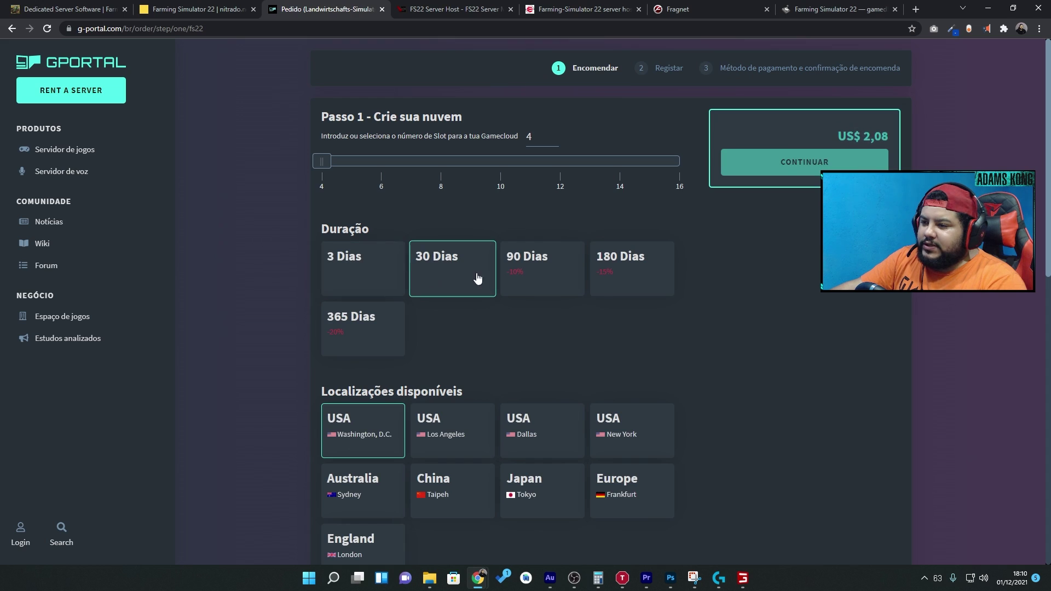
click(526, 287)
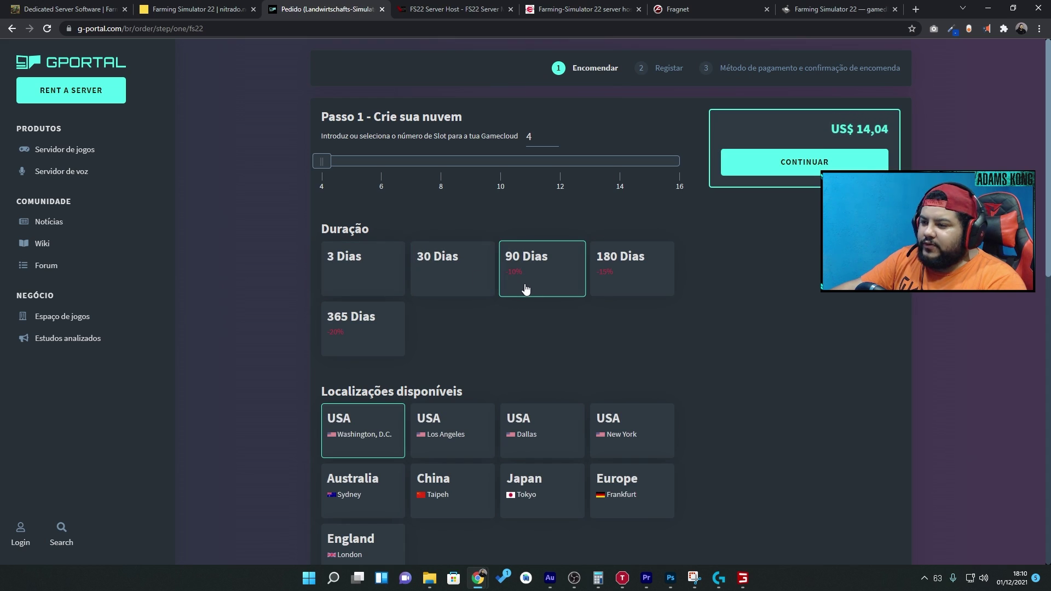
click(475, 285)
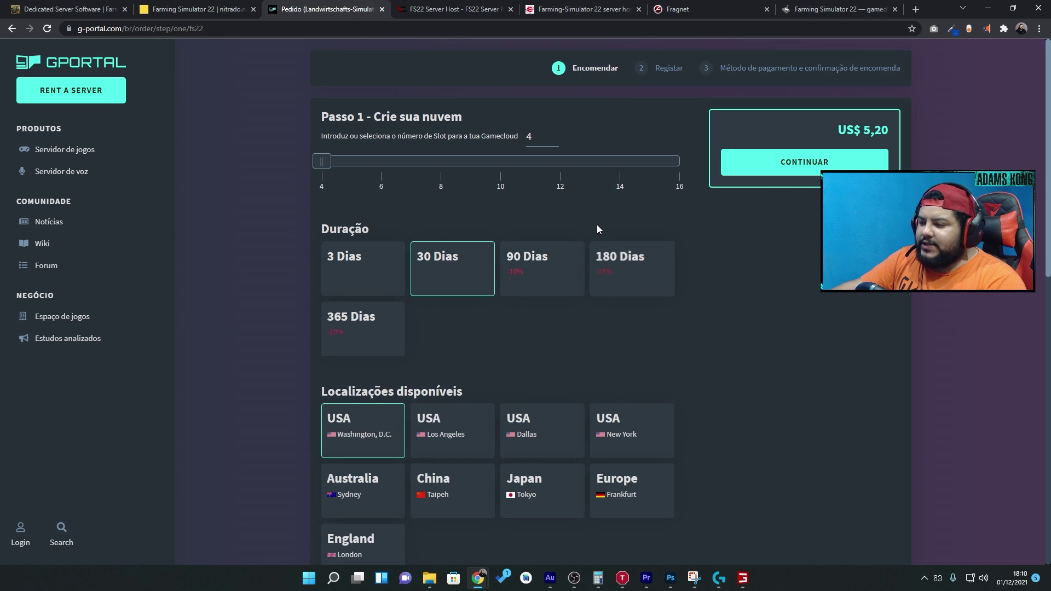
- Look over G-Portal's locations and payment options, then close the order page
scroll(597, 235, down, 7)
scroll(557, 306, down, 1)
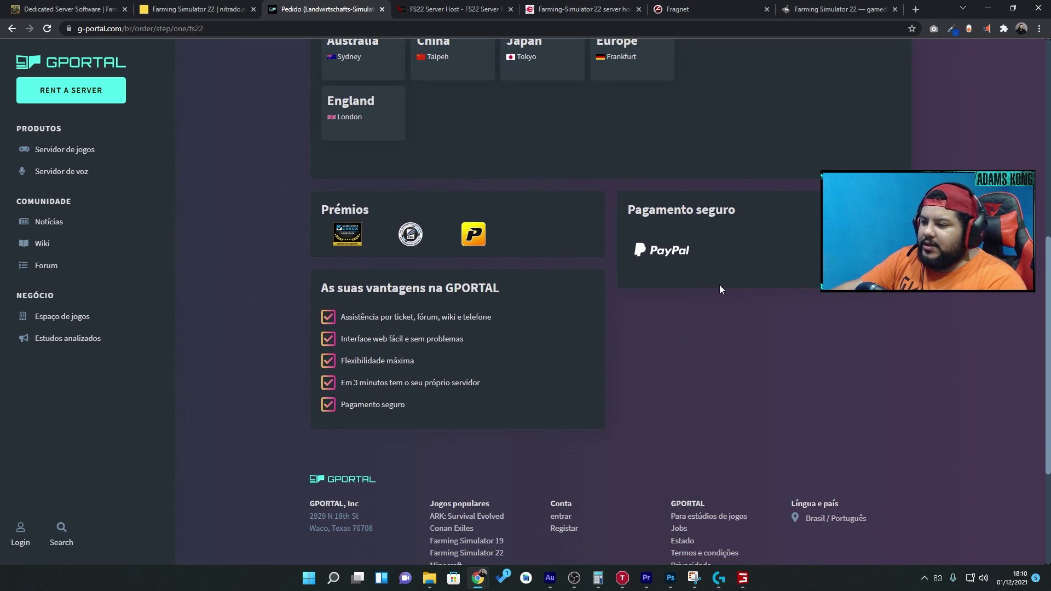
scroll(734, 304, down, 4)
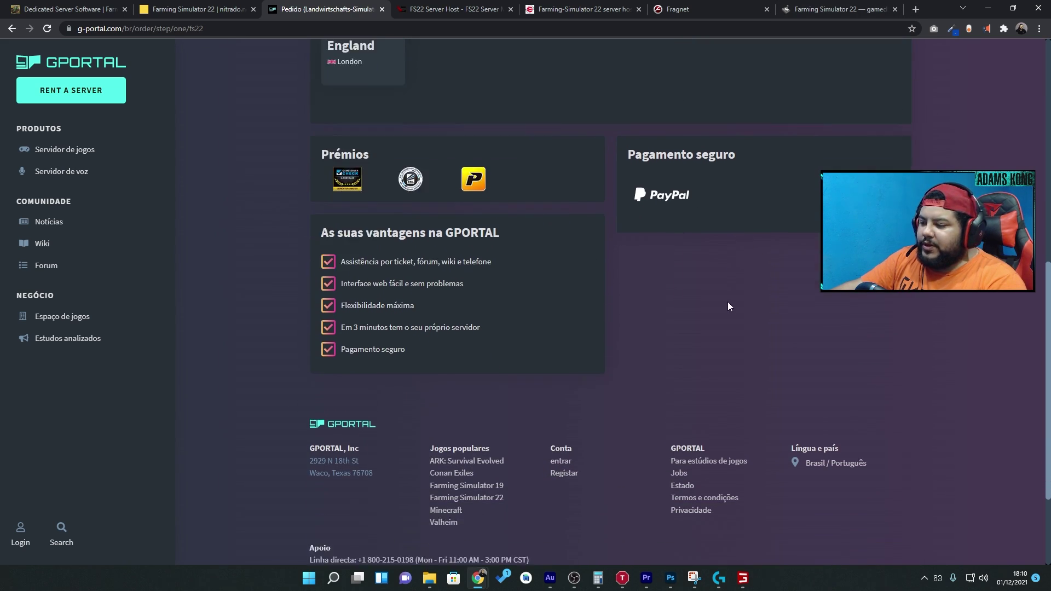
scroll(509, 367, up, 2)
scroll(470, 363, up, 10)
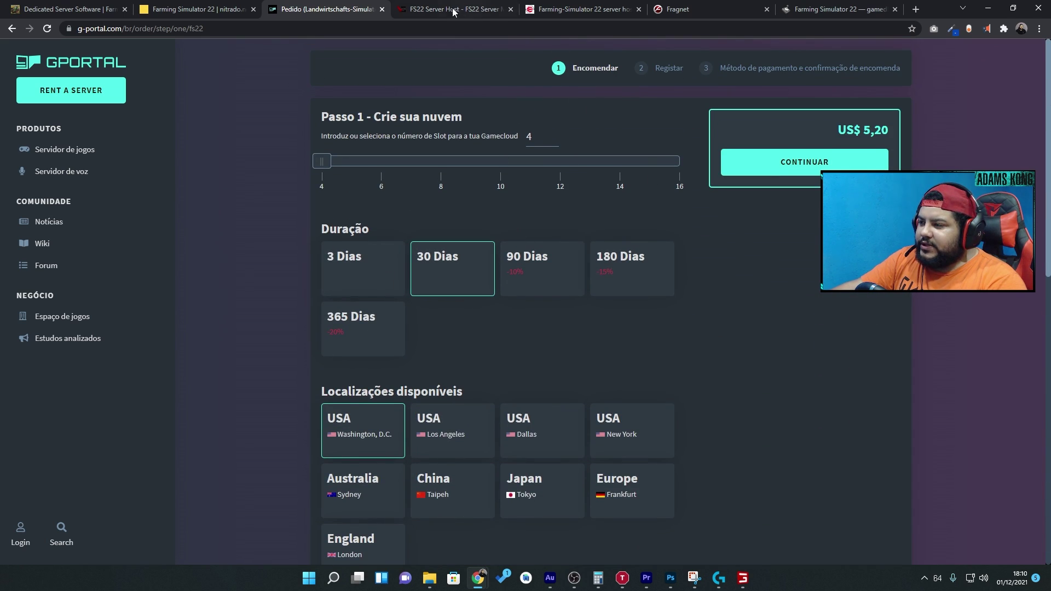
click(382, 10)
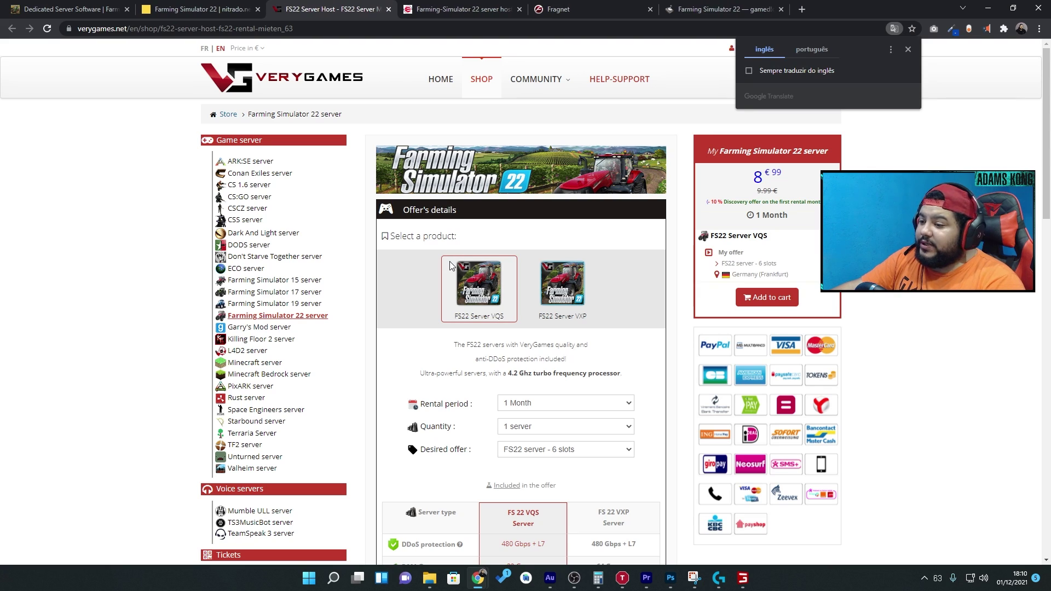
- Glance at and close the VeryGames and 4netplayers FS22 pages, reaching Fragnet's €0.99-per-slot offer
scroll(450, 265, down, 7)
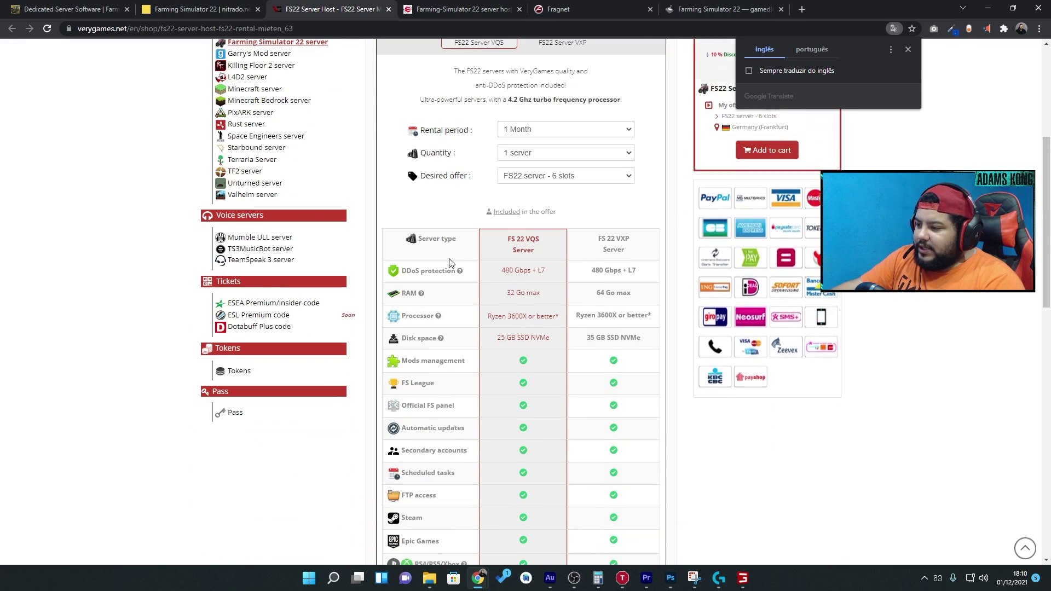
scroll(445, 254, up, 8)
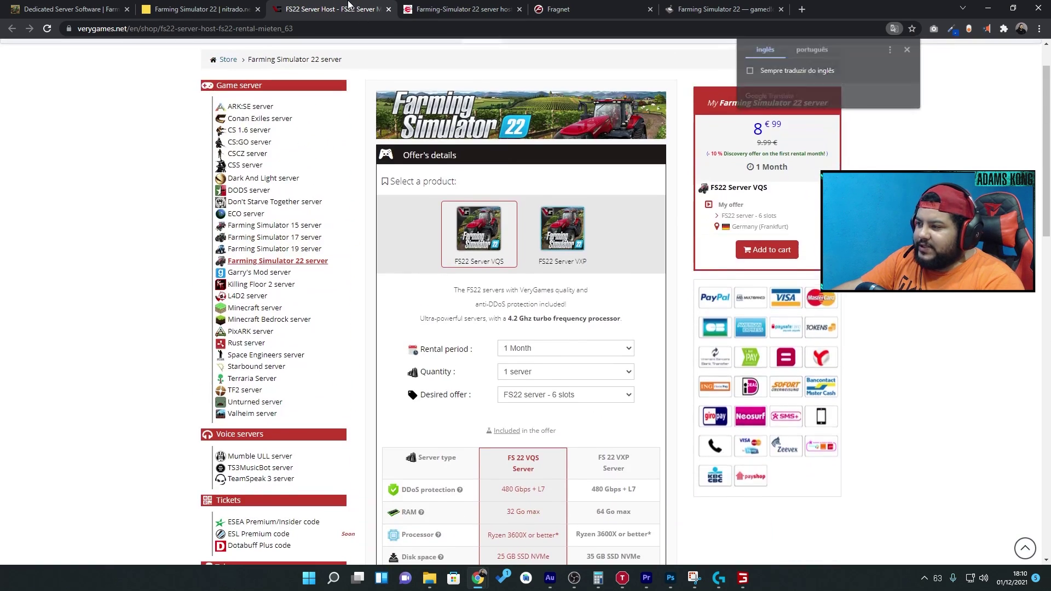
middle_click(351, 8)
scroll(383, 252, down, 5)
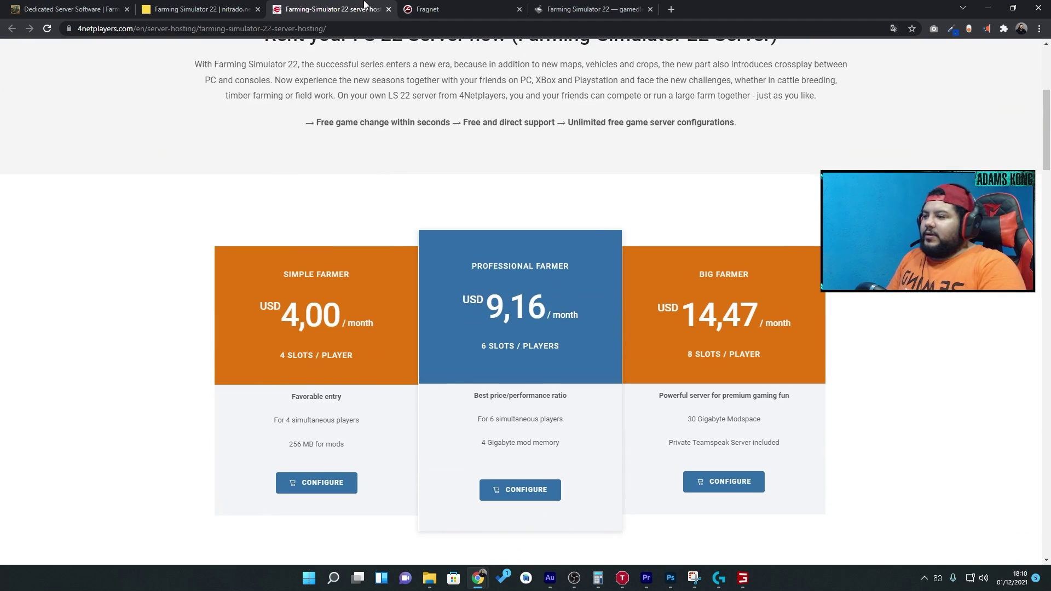
middle_click(364, 4)
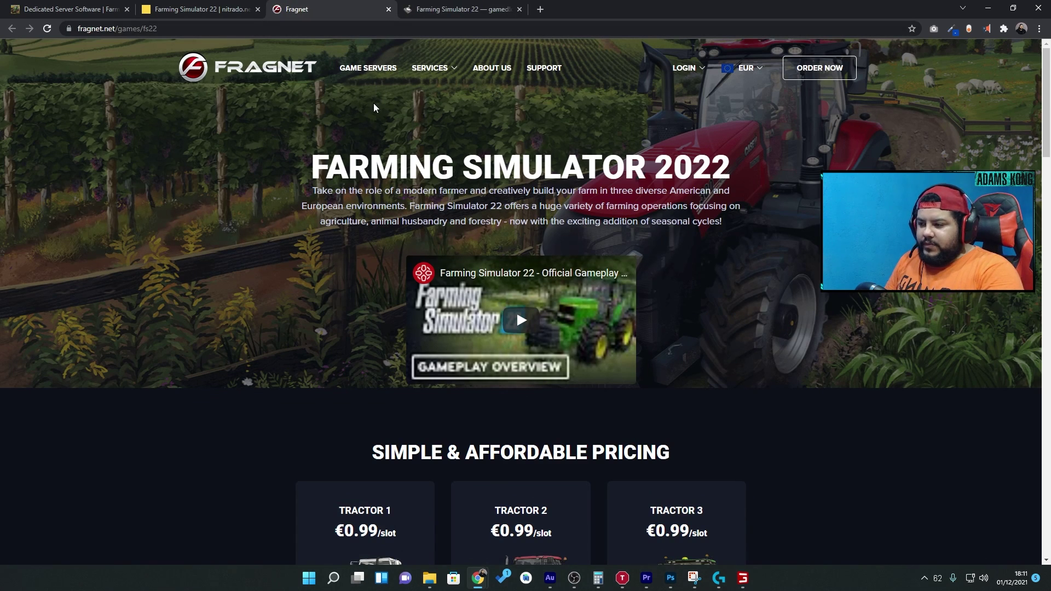
scroll(378, 126, down, 3)
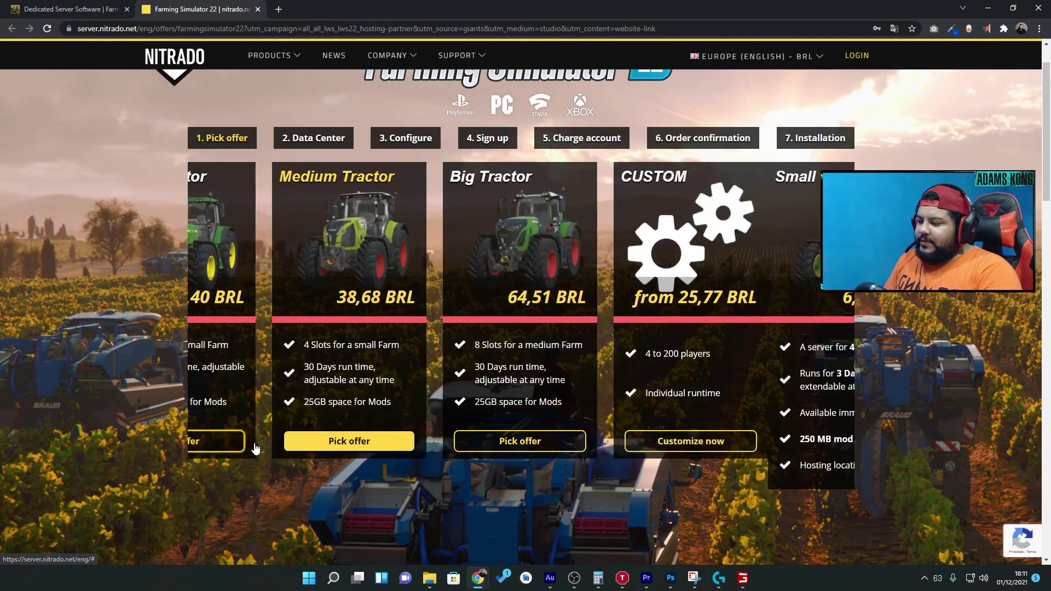
- Choose the Small Tractor offer in the Miami data center and log in to Nitrado
click(253, 446)
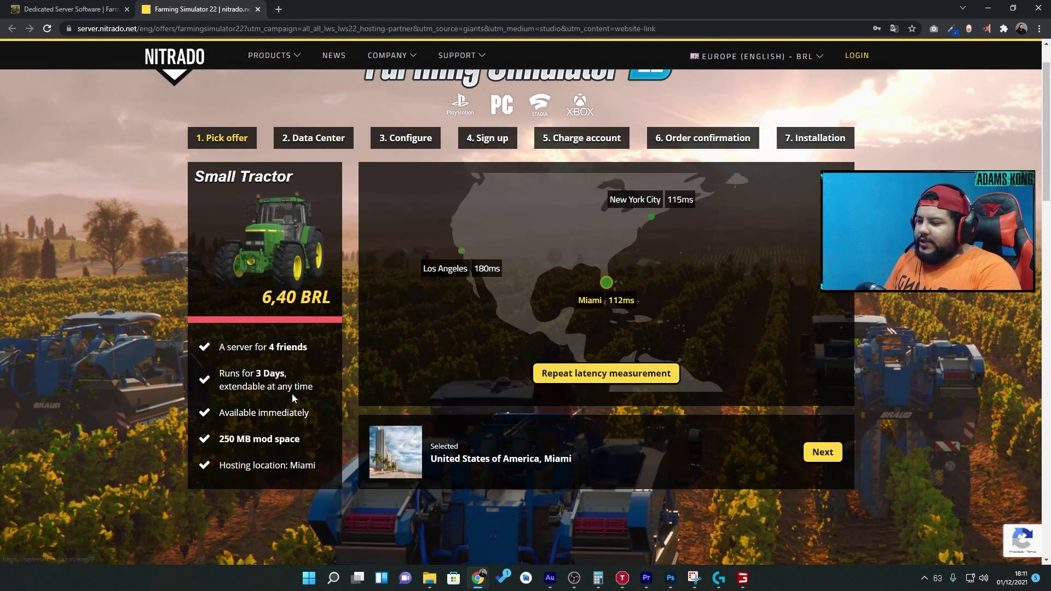
drag(560, 340, 679, 354)
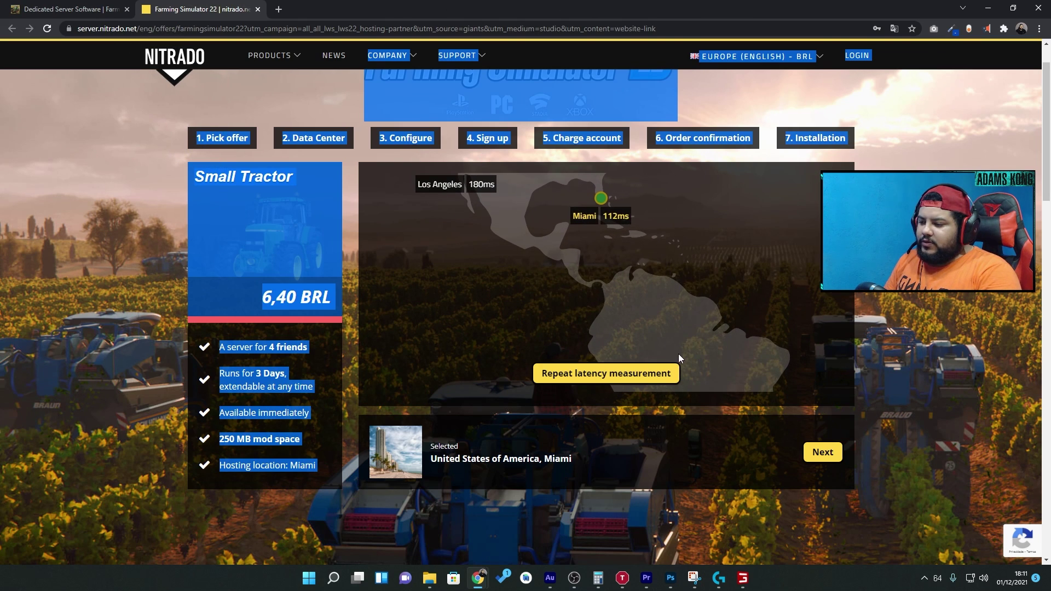
click(678, 354)
click(822, 453)
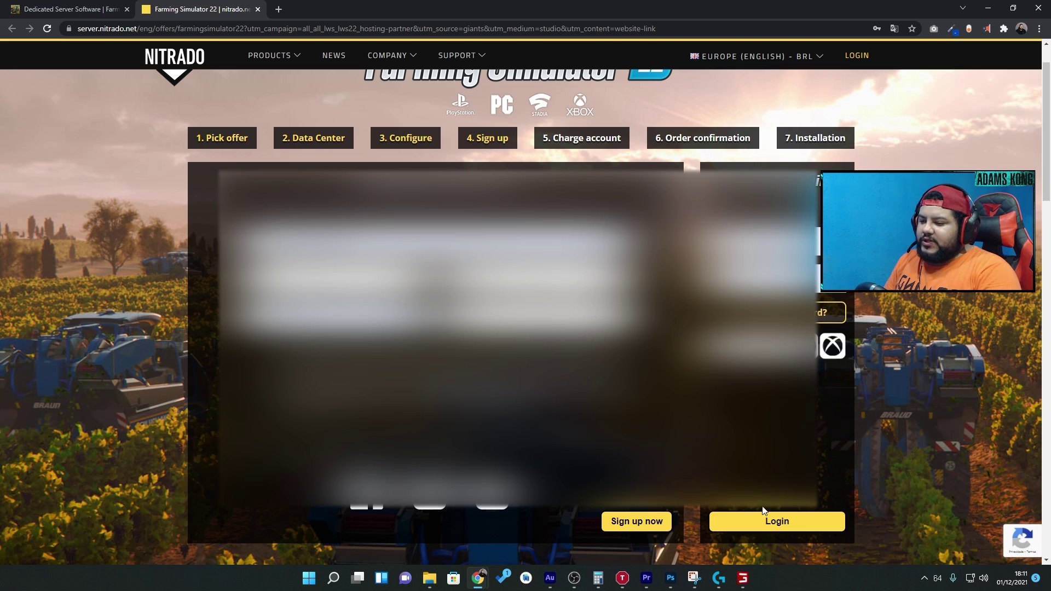
click(774, 525)
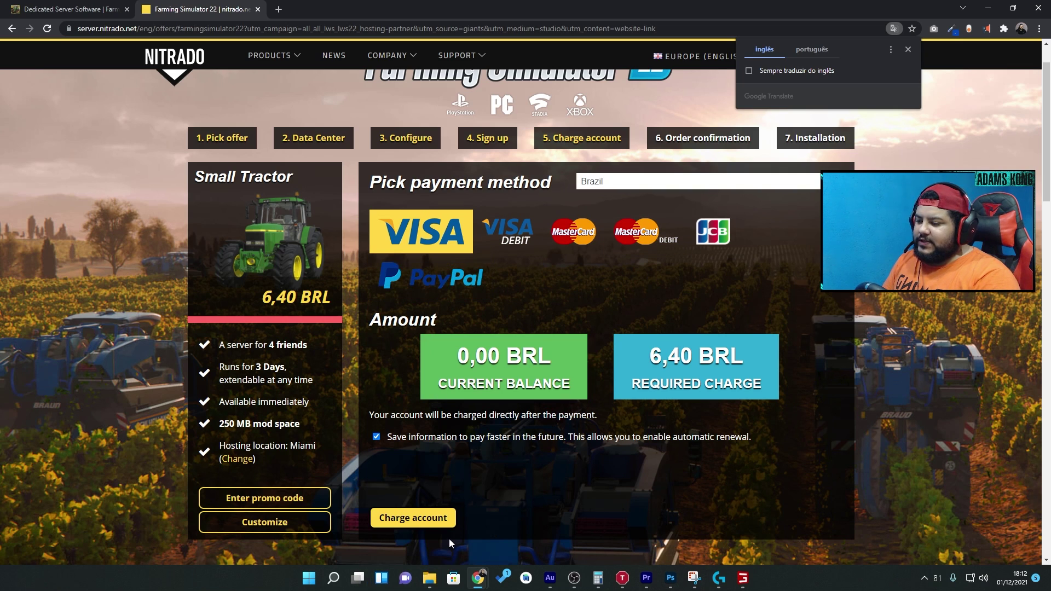
- Confirm the account details and review the 6,40 BRL balance on the payment page
click(430, 523)
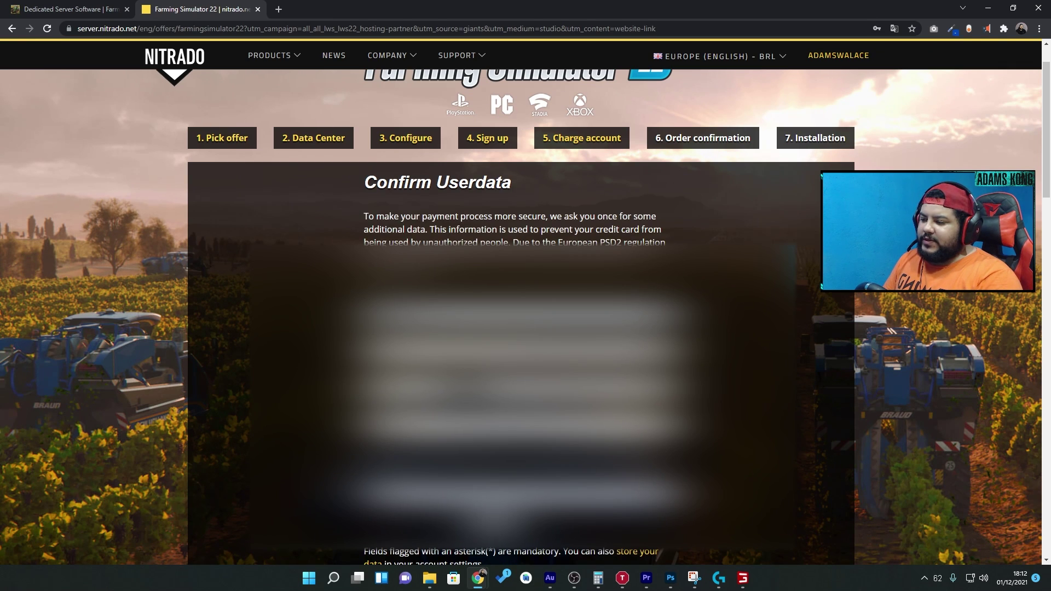
click(485, 526)
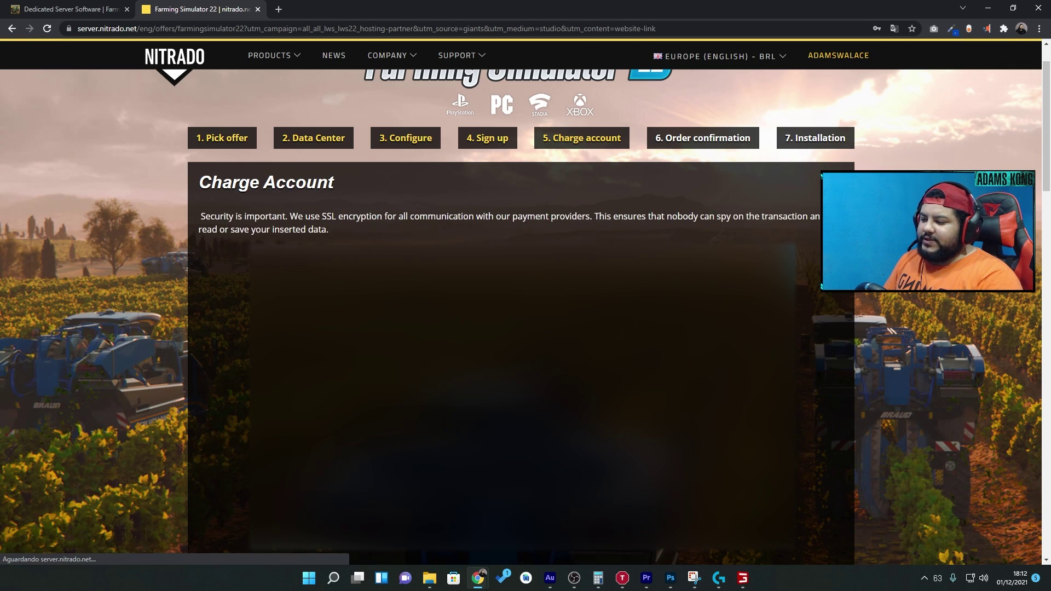
scroll(466, 400, down, 1)
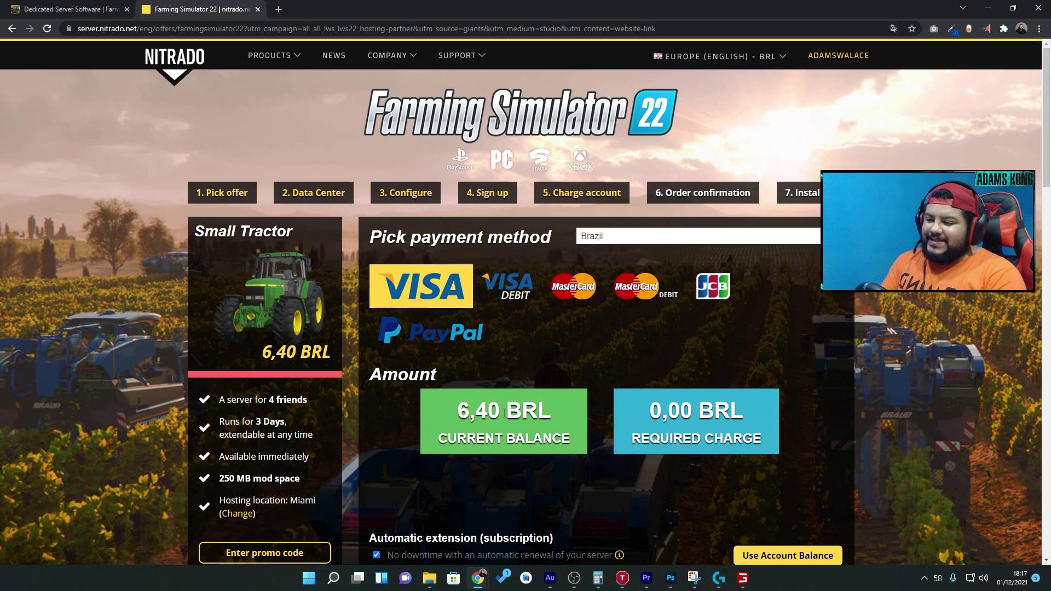
scroll(504, 438, down, 1)
drag(449, 390, 555, 386)
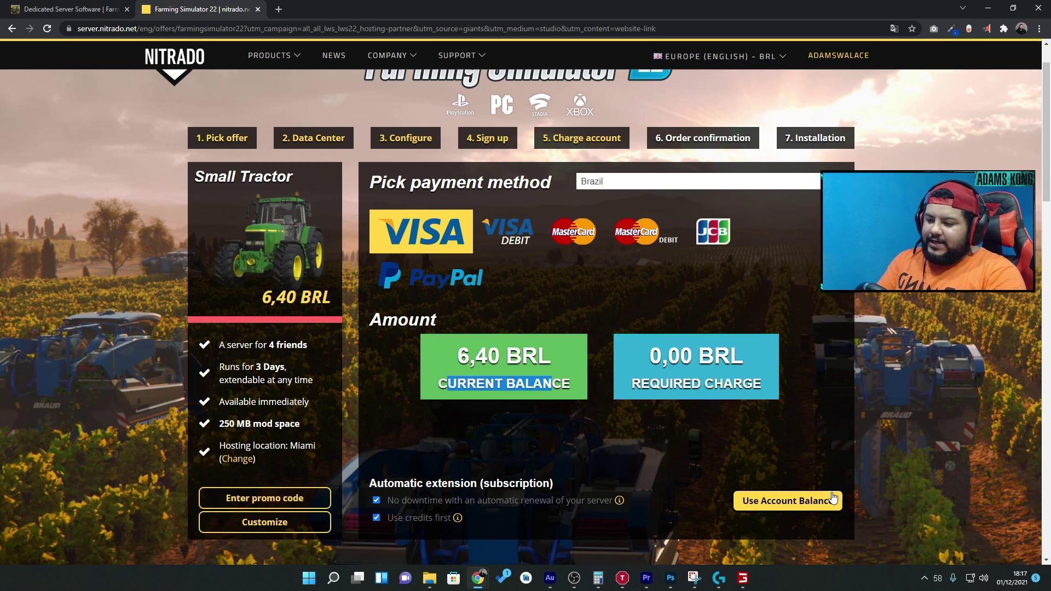
- Pay from the account balance and rent the 3-day, 4-slot Small Tractor server
click(791, 507)
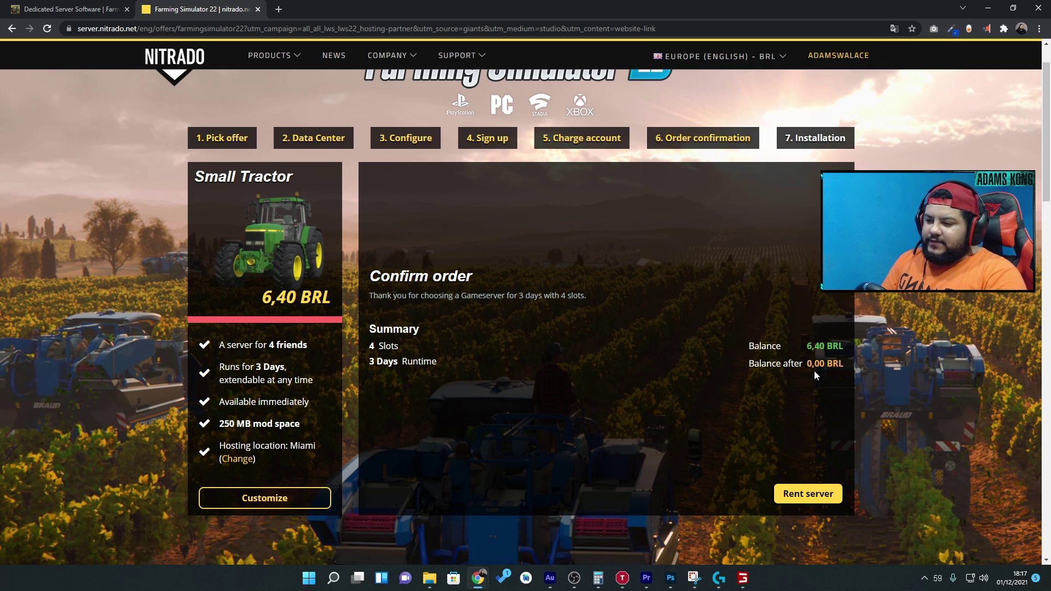
click(800, 493)
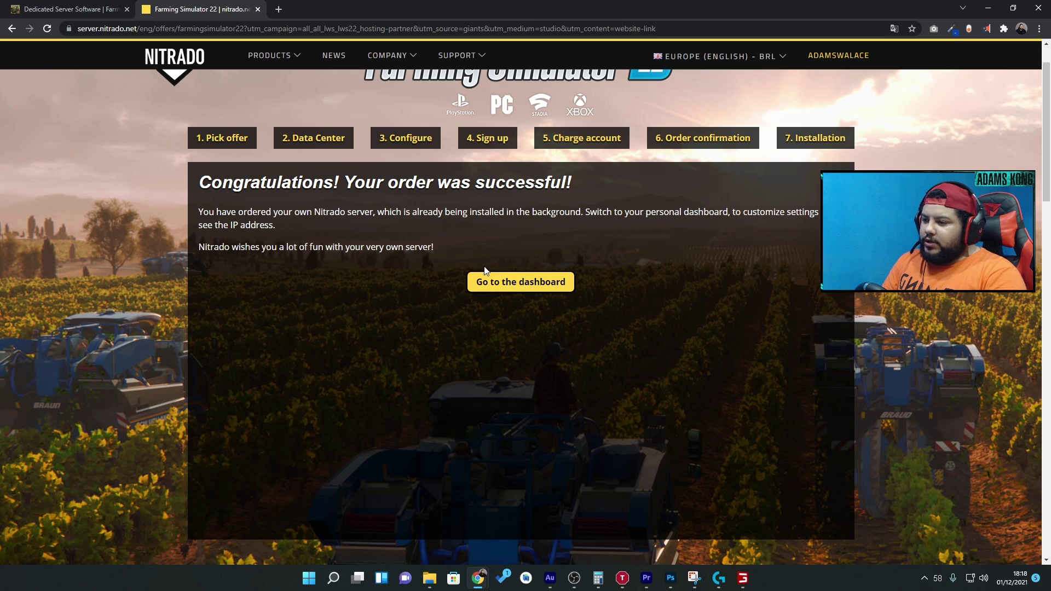
- Go to the personal services dashboard and expand the new FS22 server's details
click(521, 287)
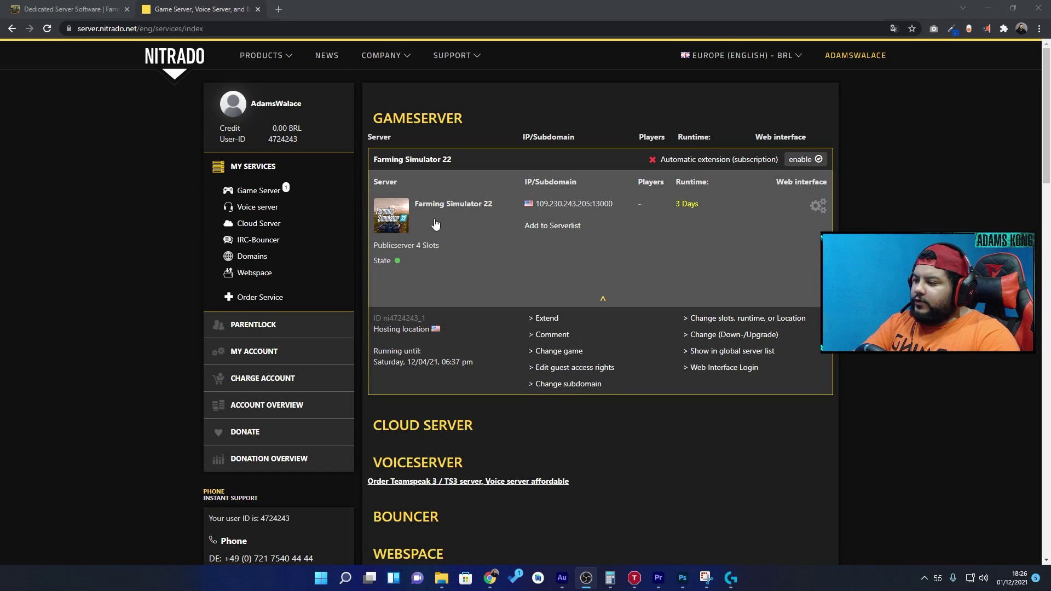
scroll(505, 495, down, 1)
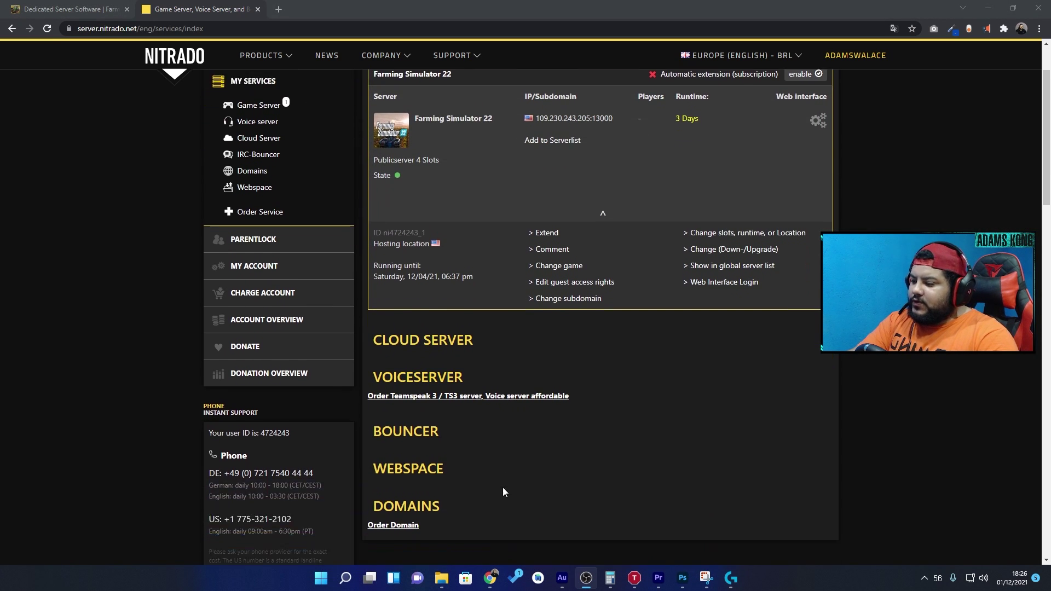
scroll(481, 405, up, 2)
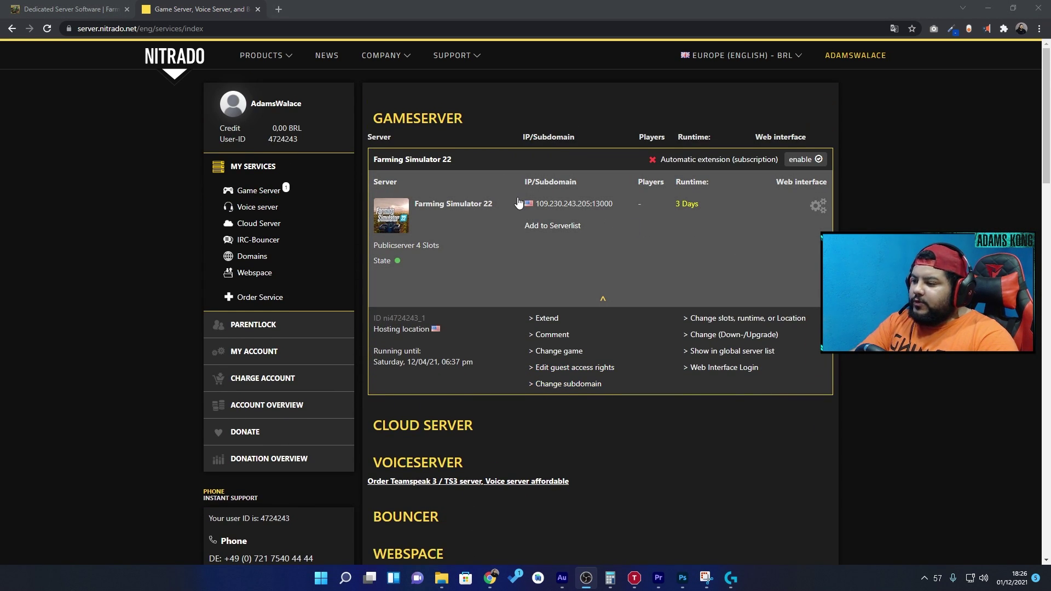
mouse_move(398, 265)
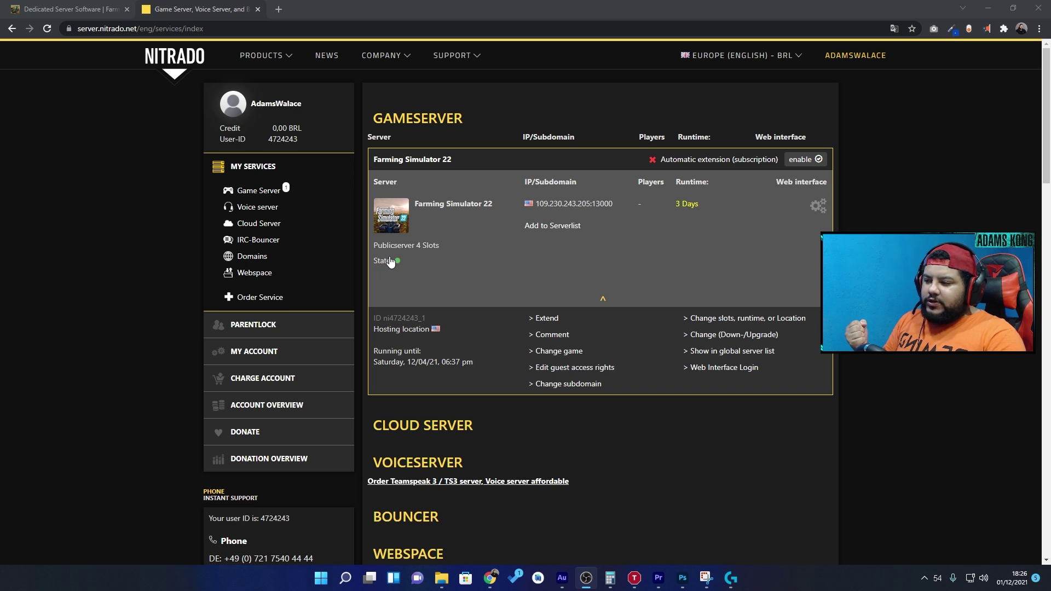
click(570, 206)
click(619, 298)
scroll(731, 246, down, 2)
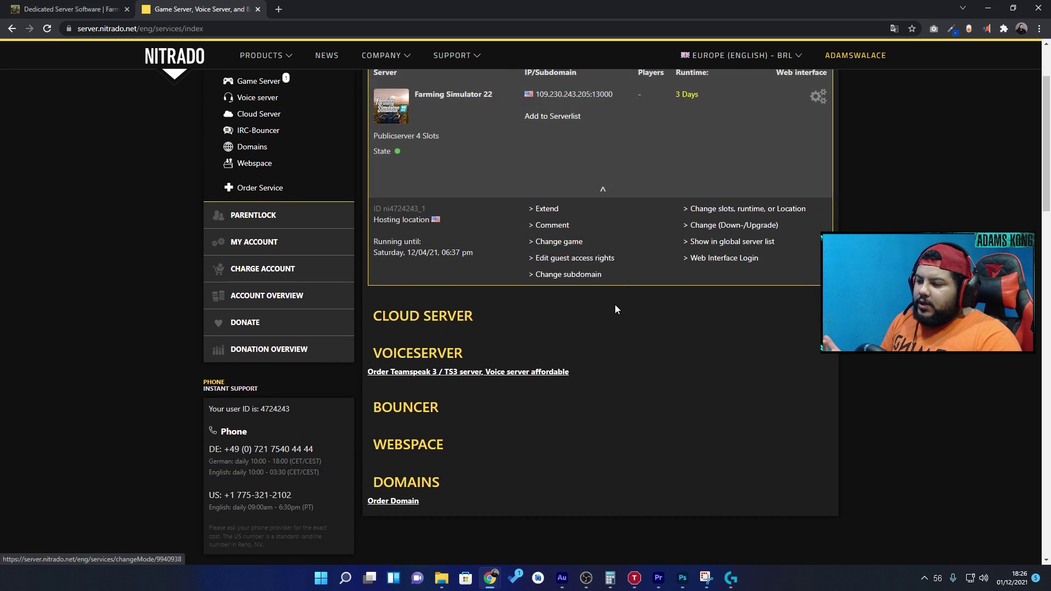
scroll(731, 219, up, 2)
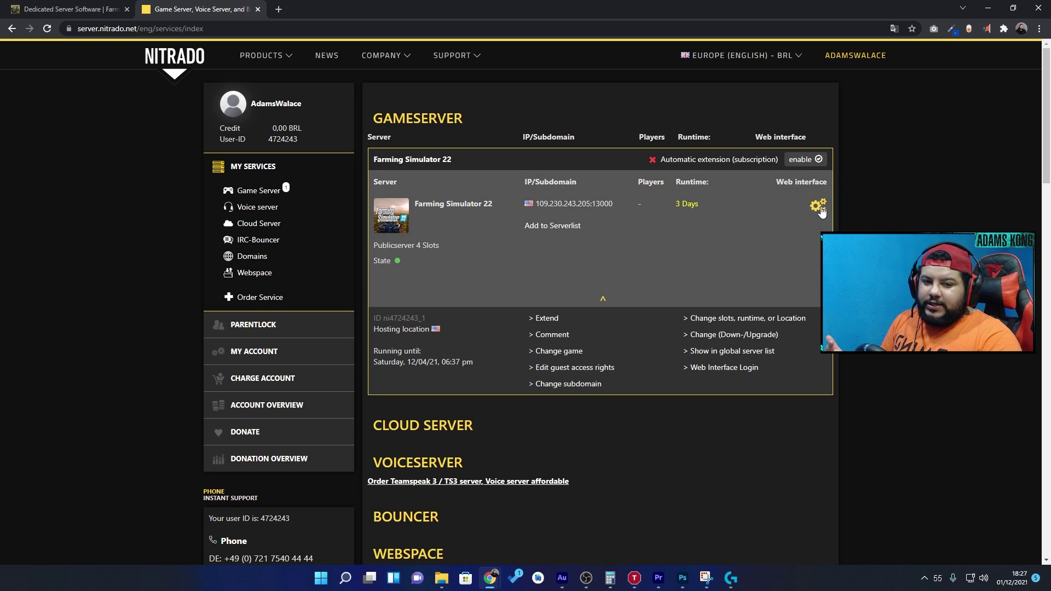
- Open the server's web interface and check it is started on ports 13000 and 13011
click(819, 207)
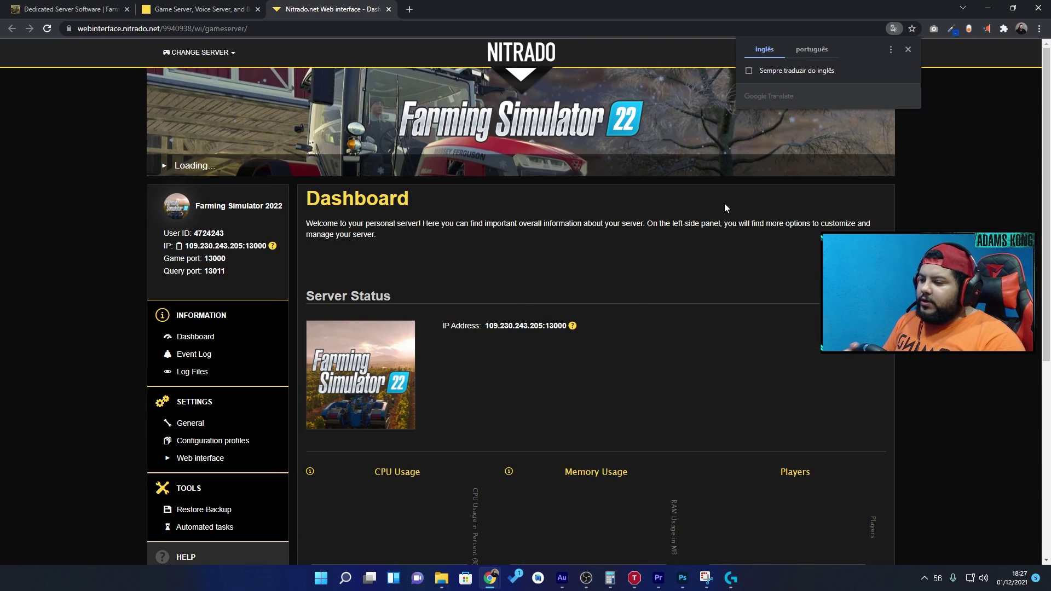
scroll(616, 245, down, 1)
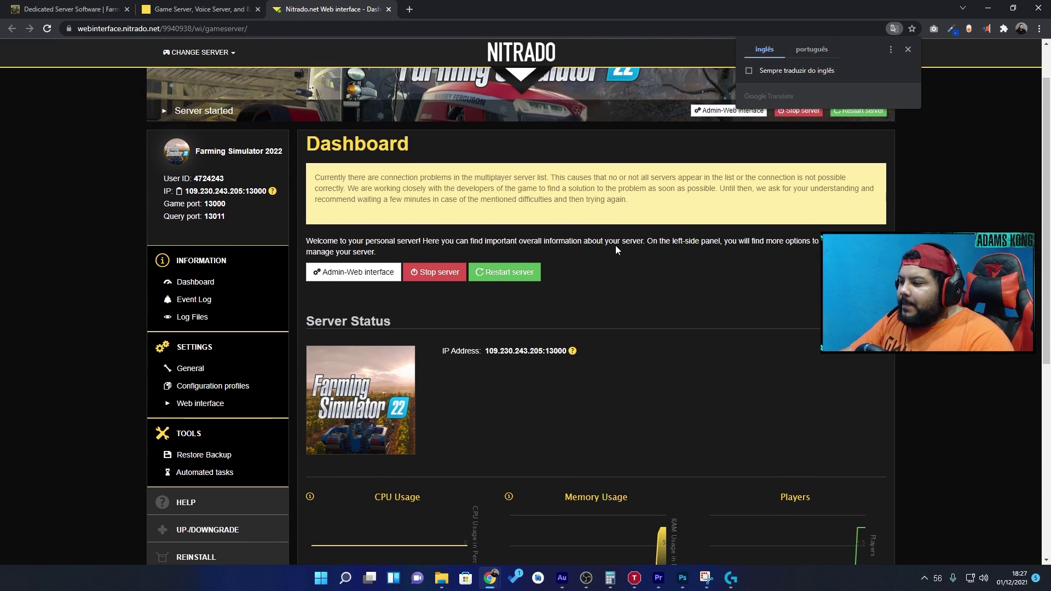
drag(320, 178, 347, 187)
click(400, 193)
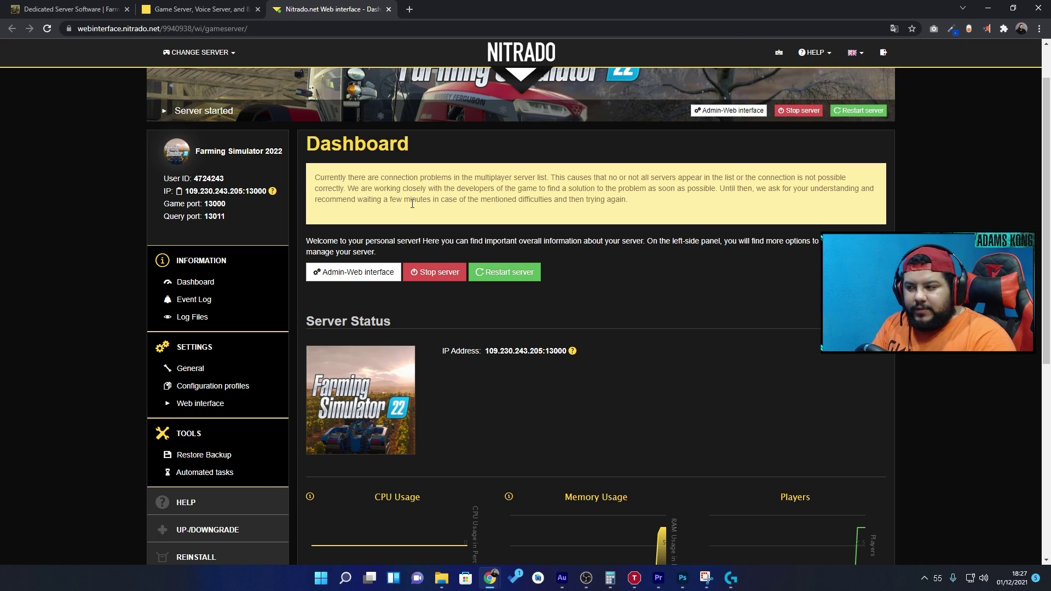
scroll(416, 210, down, 2)
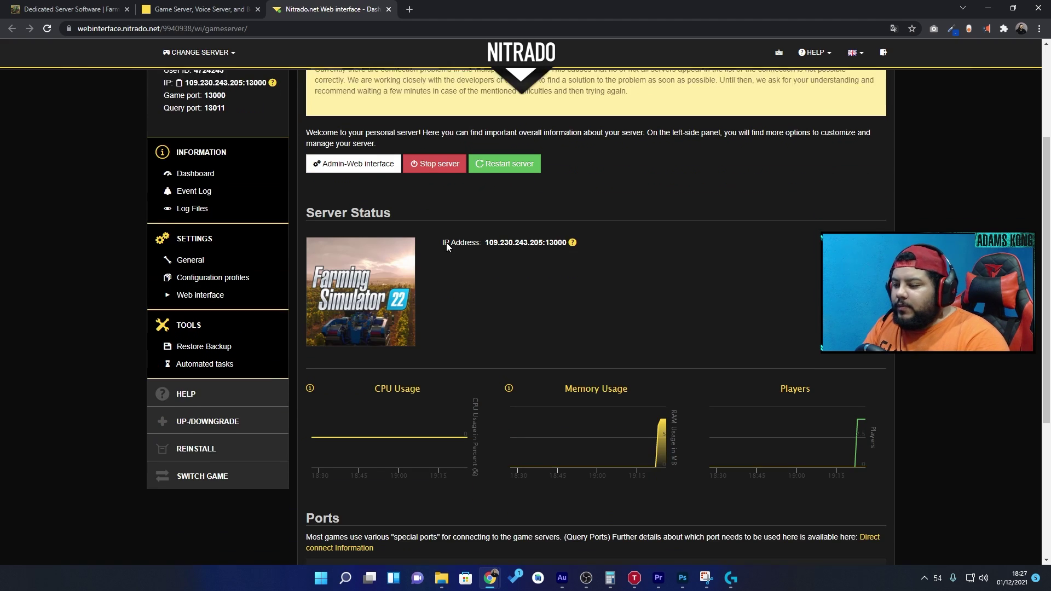
scroll(564, 367, down, 1)
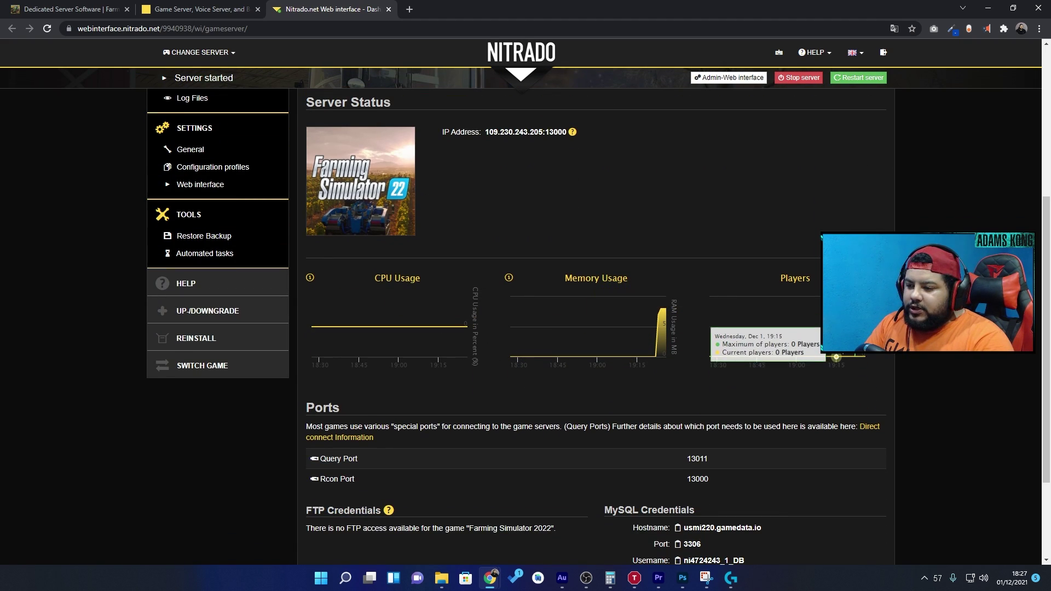
scroll(649, 424, down, 3)
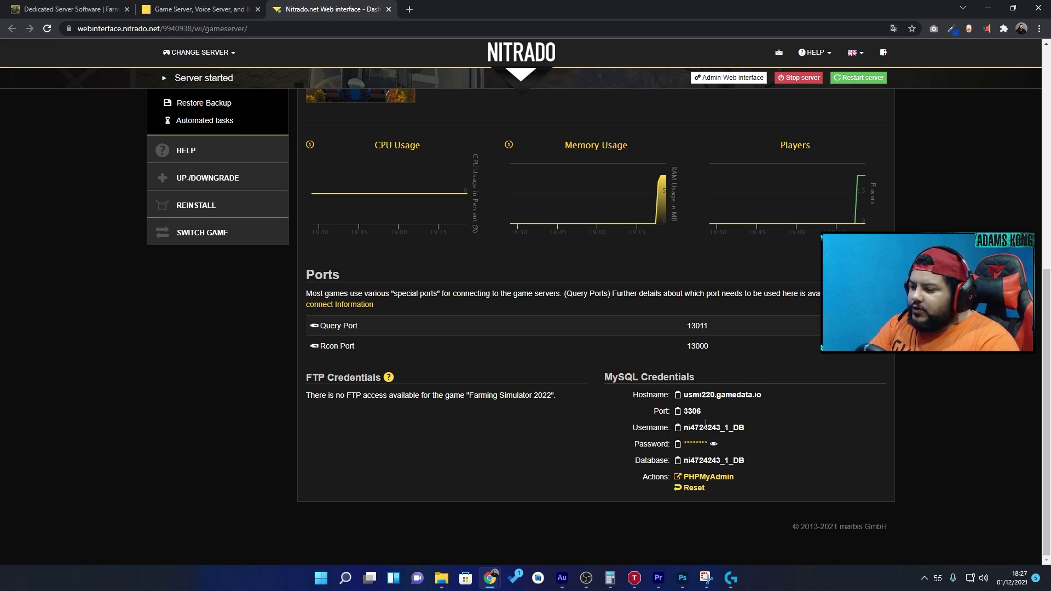
scroll(705, 438, up, 2)
scroll(695, 463, up, 4)
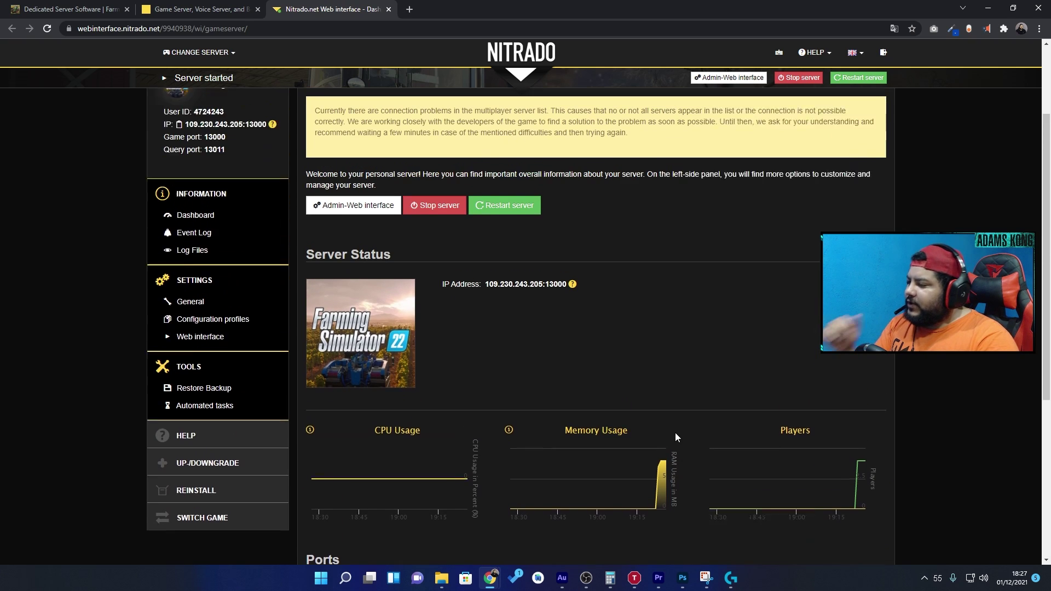
scroll(603, 394, up, 2)
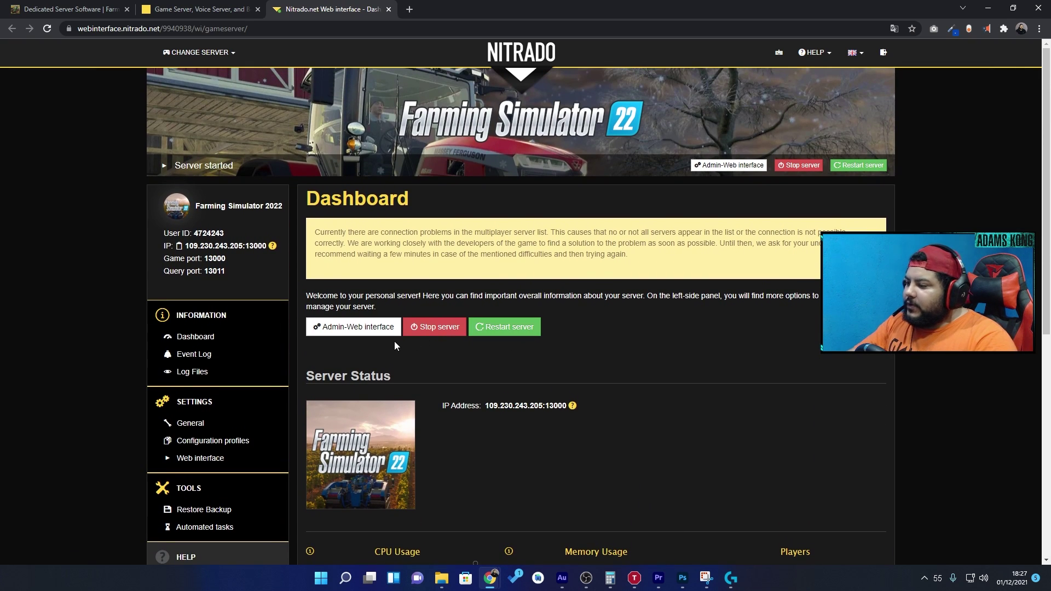
- Reach the dedicated server's admin web interface configuration page
click(364, 334)
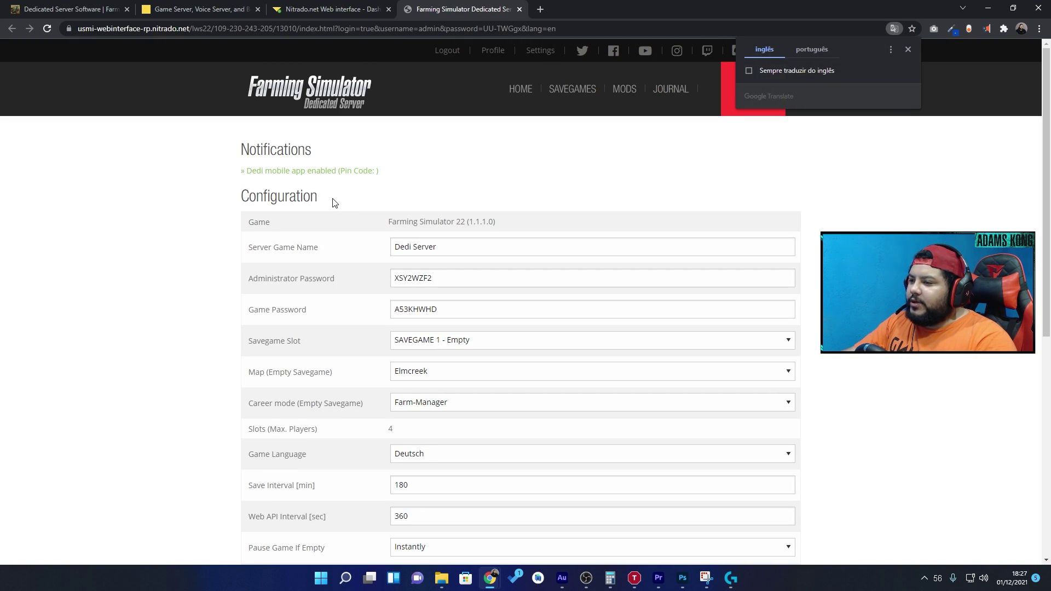
click(349, 7)
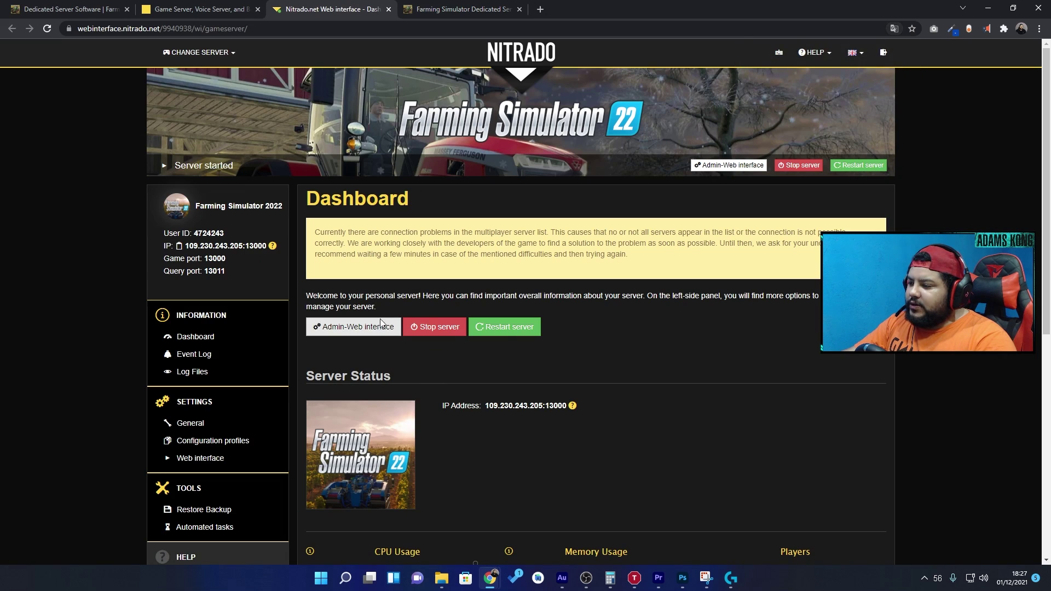
click(362, 329)
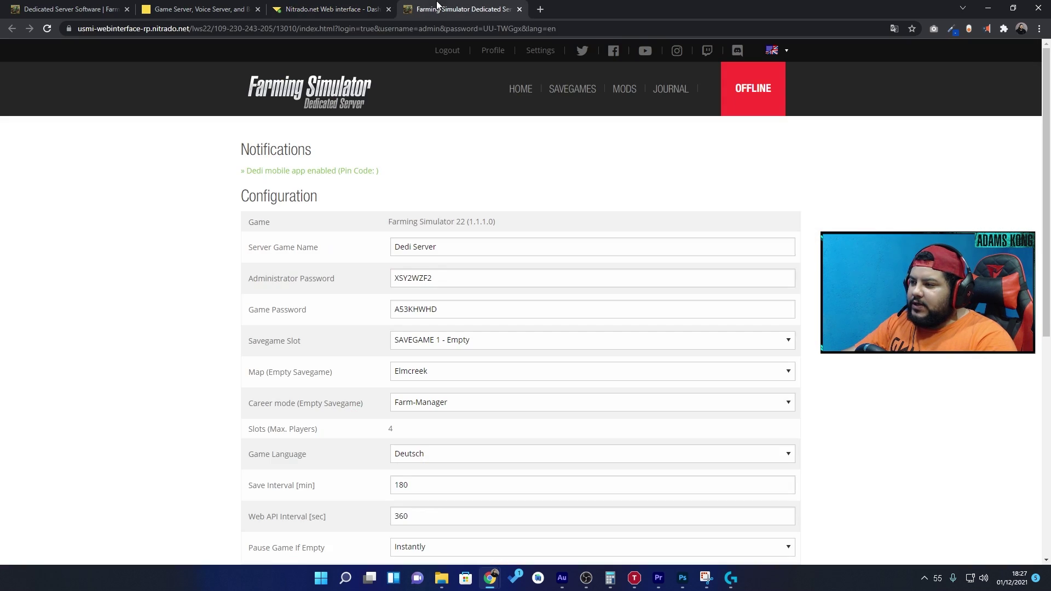
- Rename the server to Kong Servidor and enter new administrator and game passwords
drag(473, 248, 357, 255)
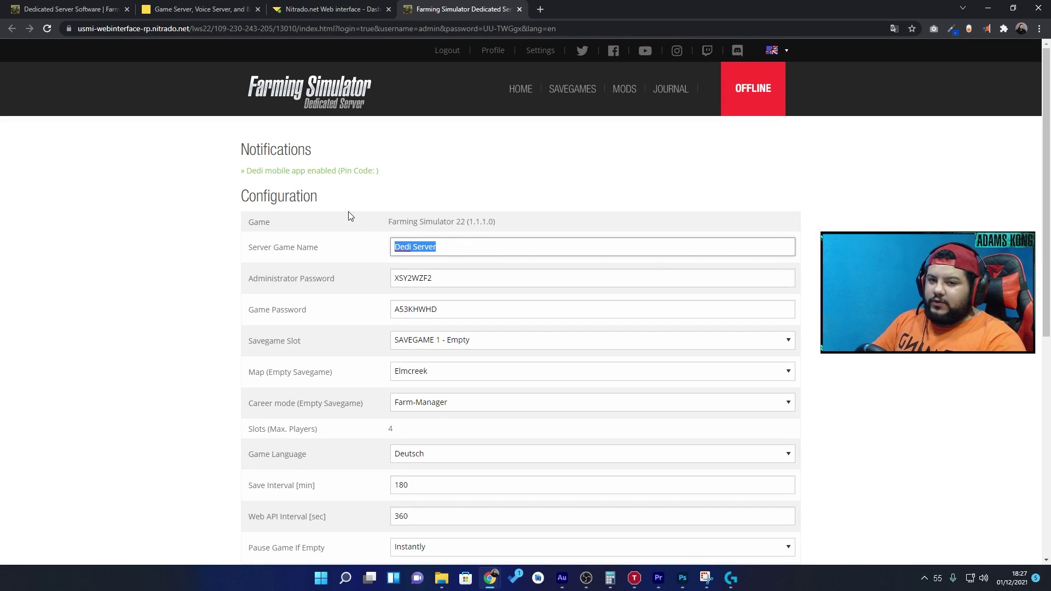
text(Kong)
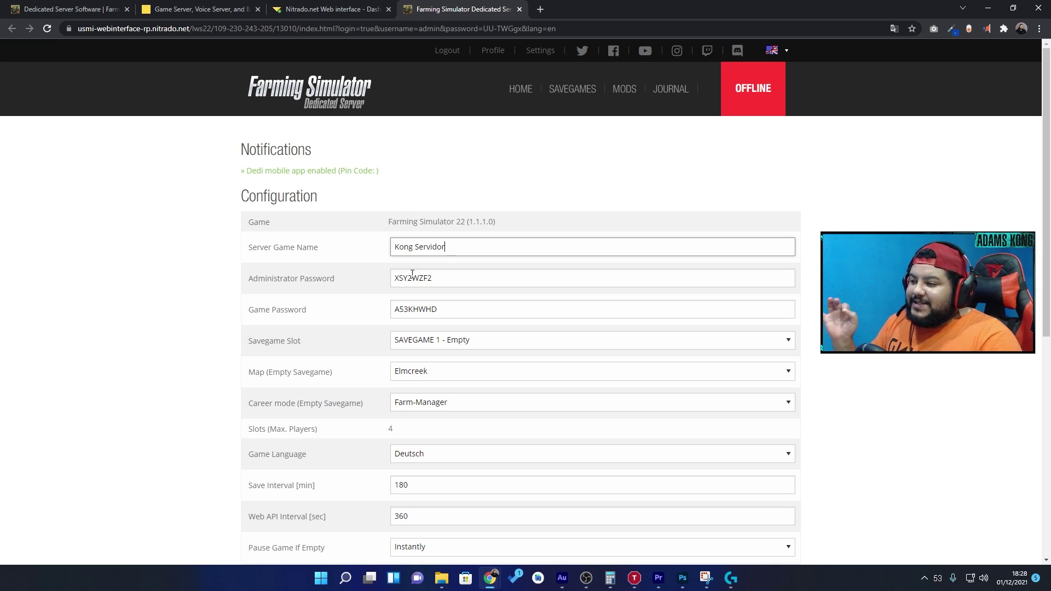
double_click(436, 281)
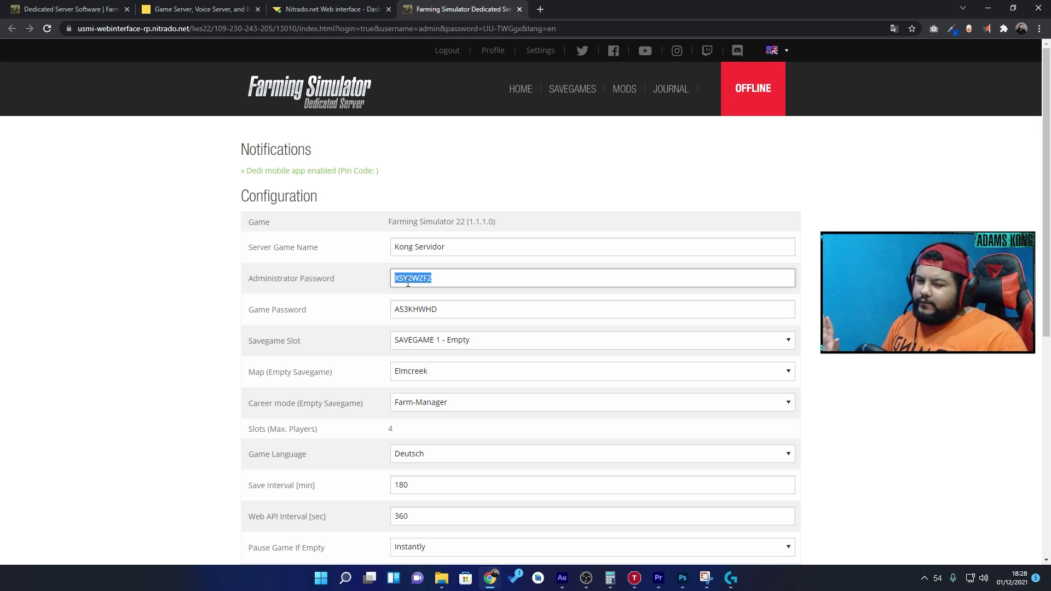
text(12345678)
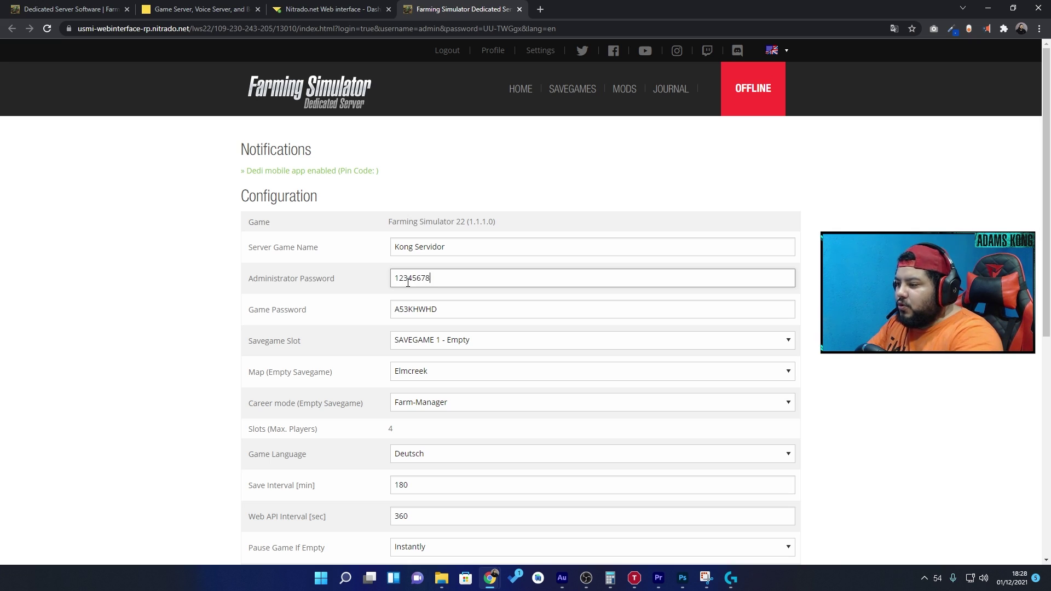
key(Tab)
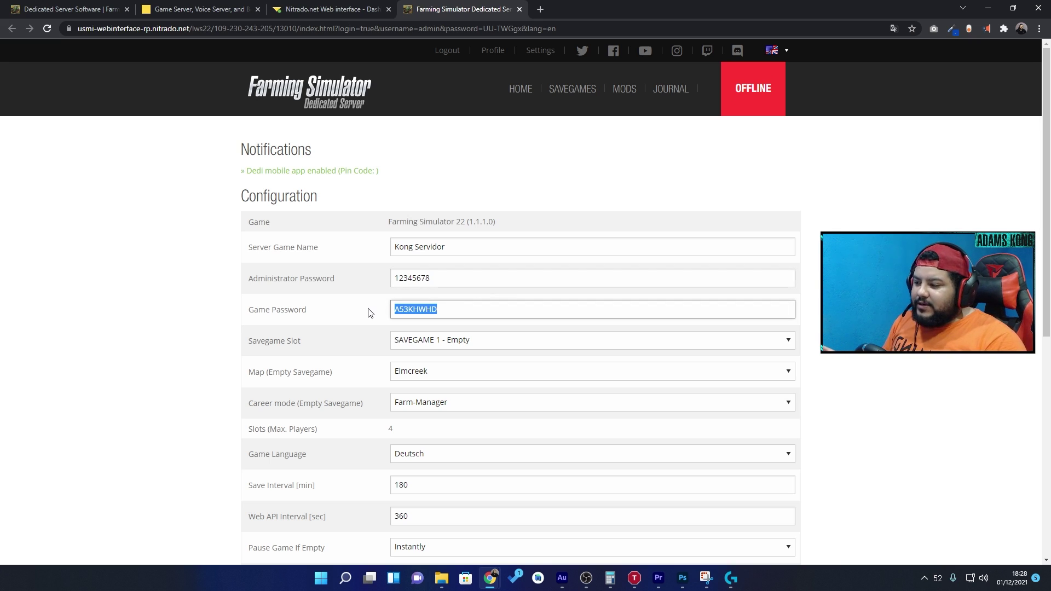
text(4321)
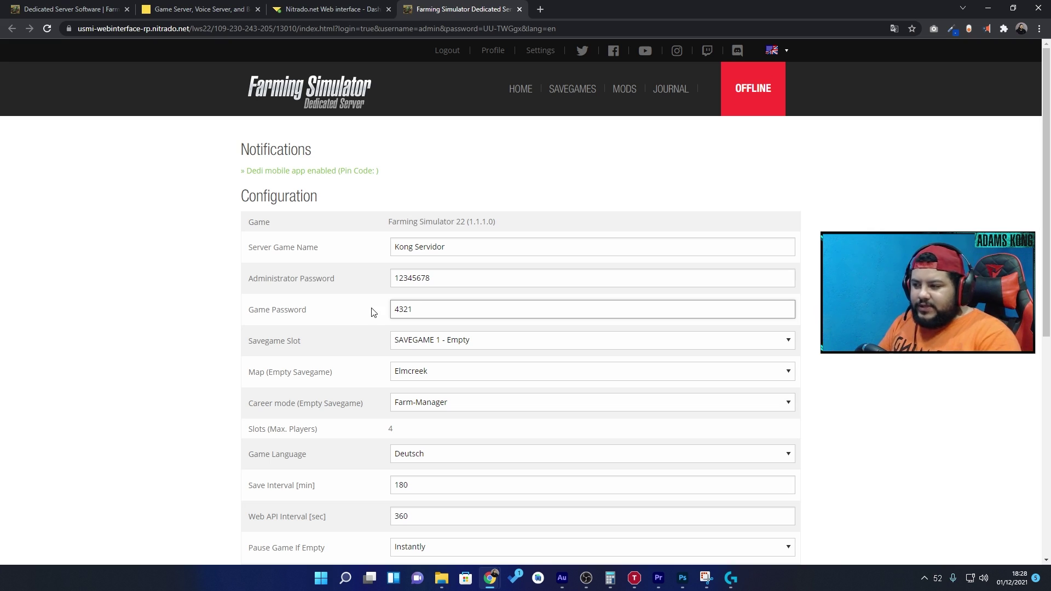
click(465, 338)
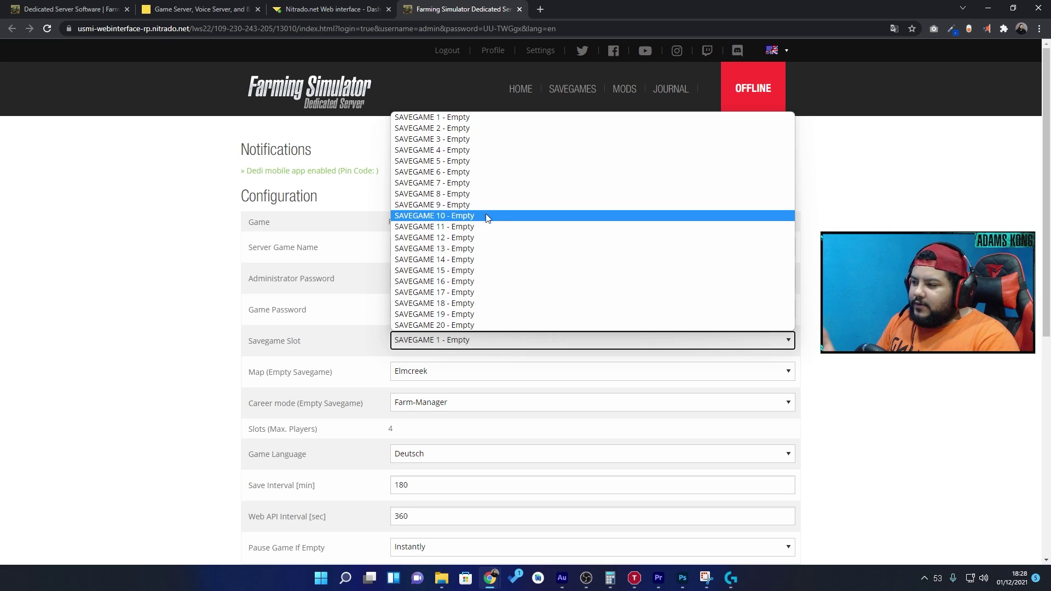
- Keep SAVEGAME 1 on the Elmcreek map in Farm-Manager career mode
click(423, 118)
click(437, 378)
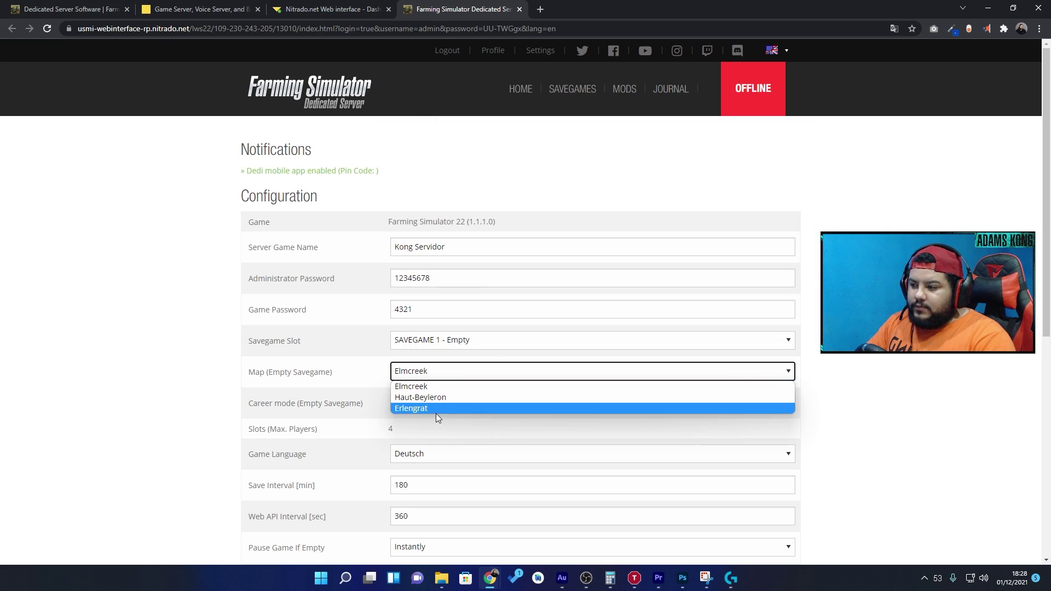
click(423, 387)
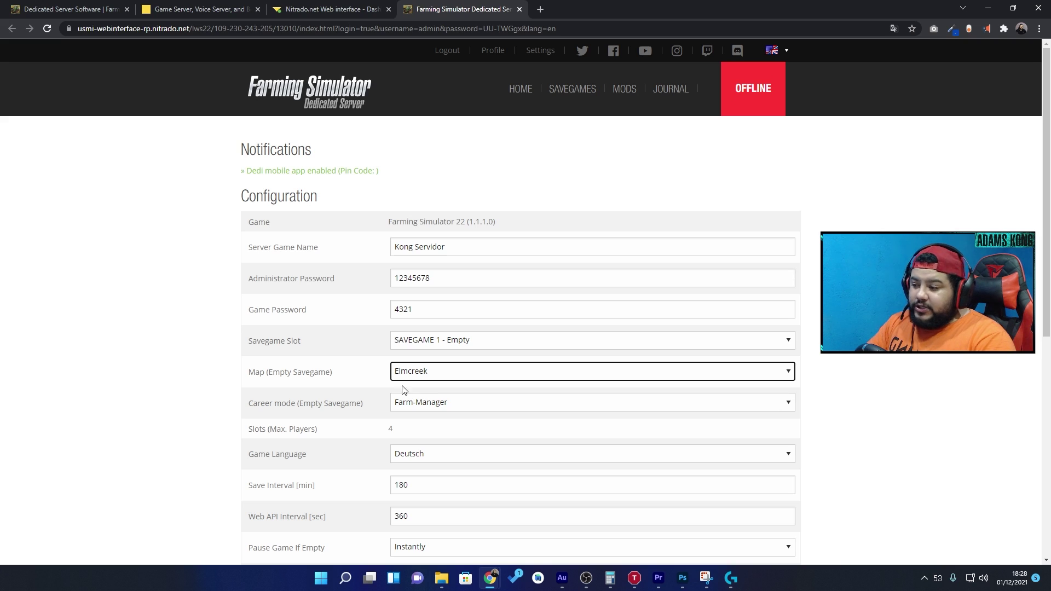
scroll(402, 393, down, 1)
click(434, 349)
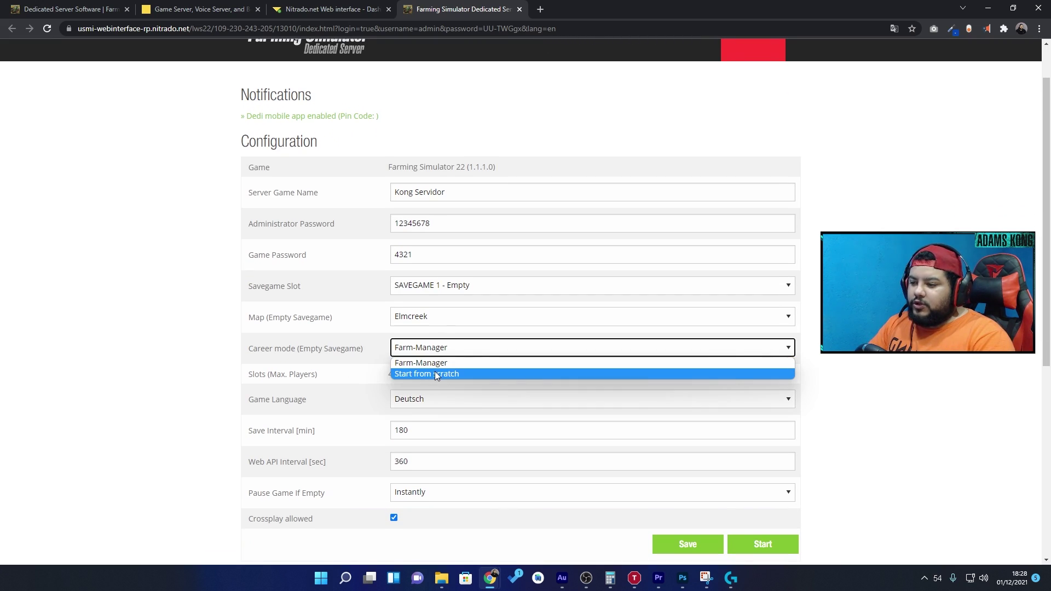
click(427, 364)
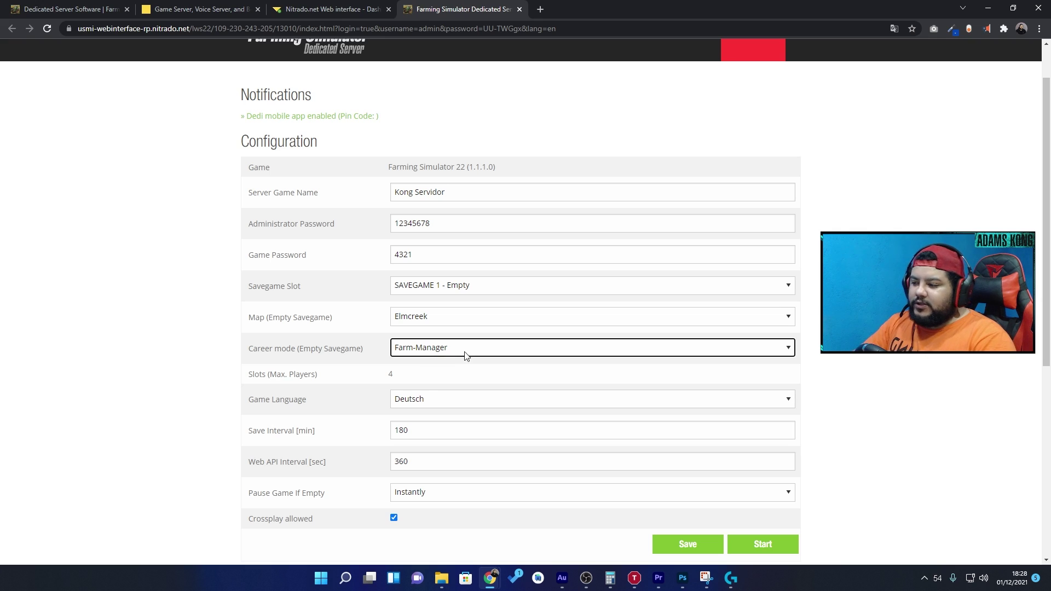
scroll(315, 329, down, 1)
- Set game language to Brazilian Portuguese, Pause Game If Empty to No, and save
click(428, 345)
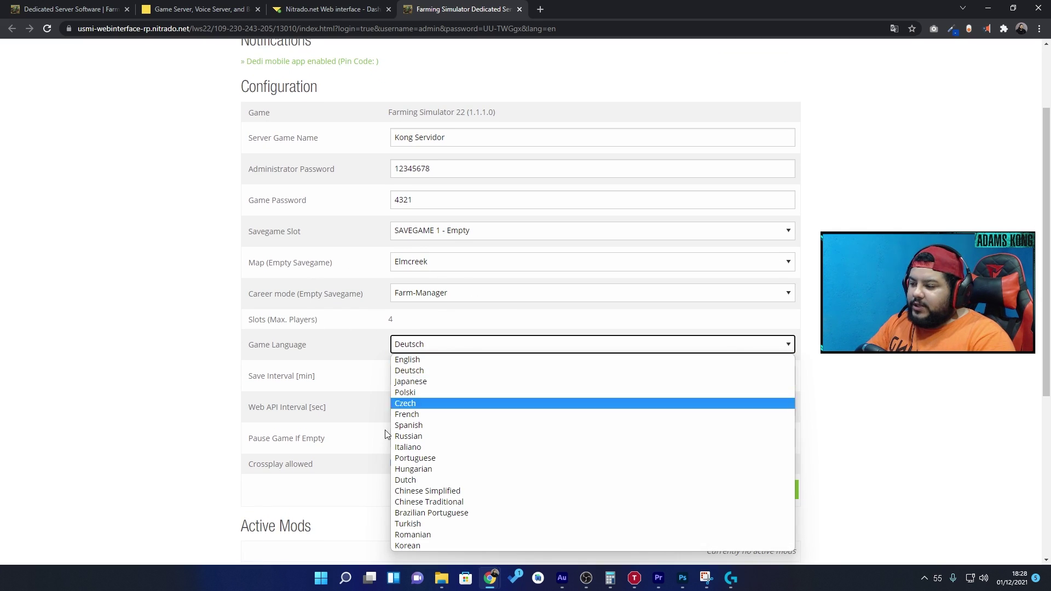
click(513, 514)
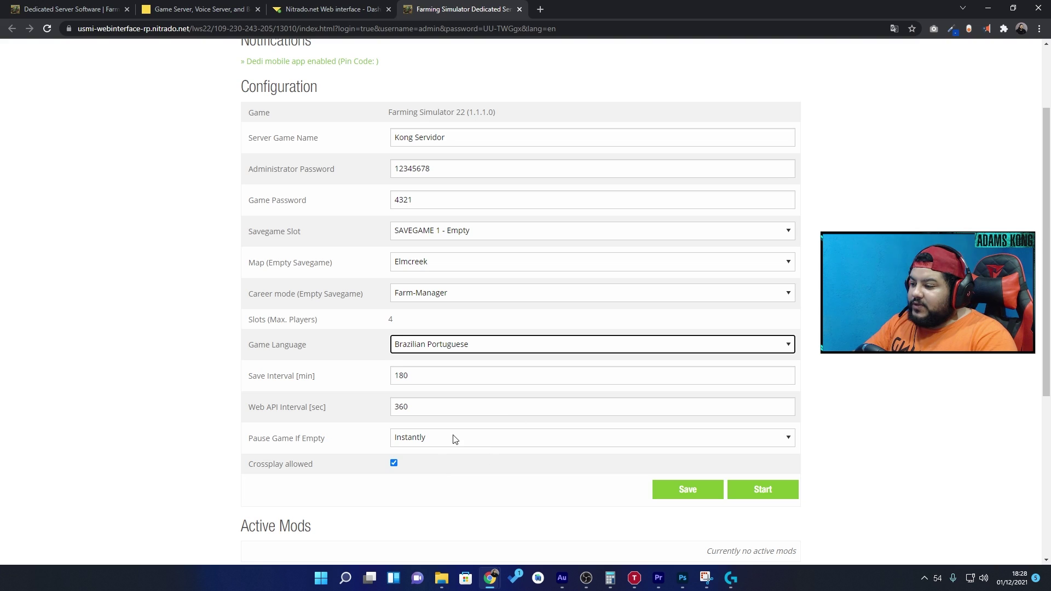
scroll(397, 462, down, 1)
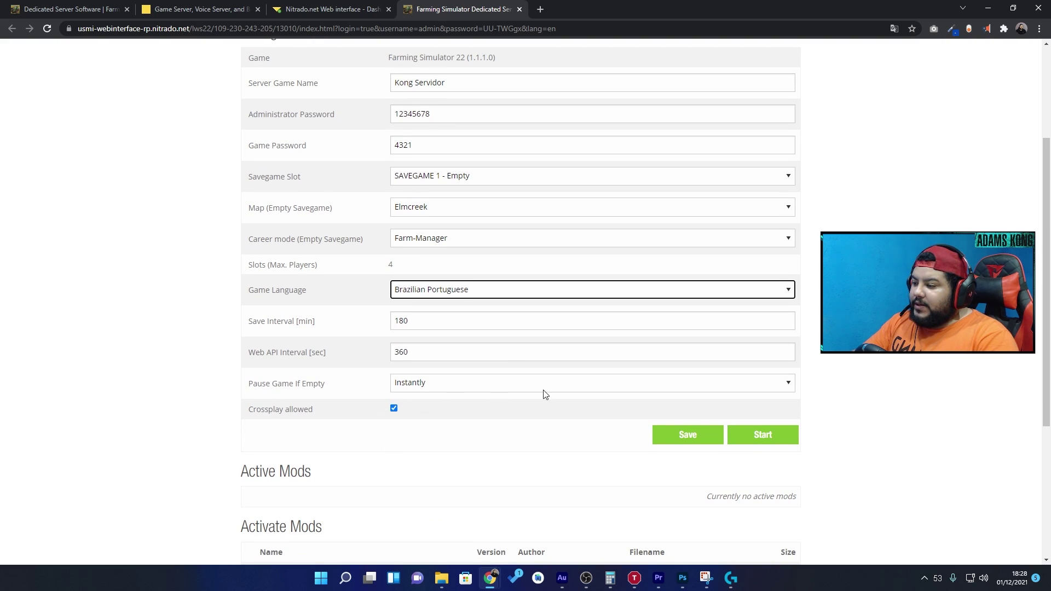
click(433, 390)
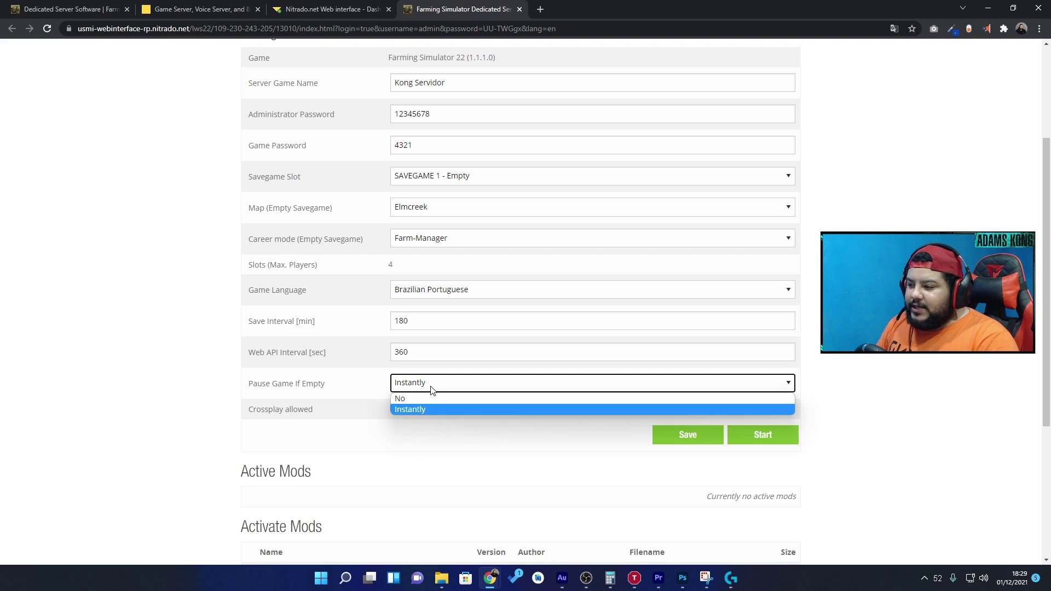
click(432, 402)
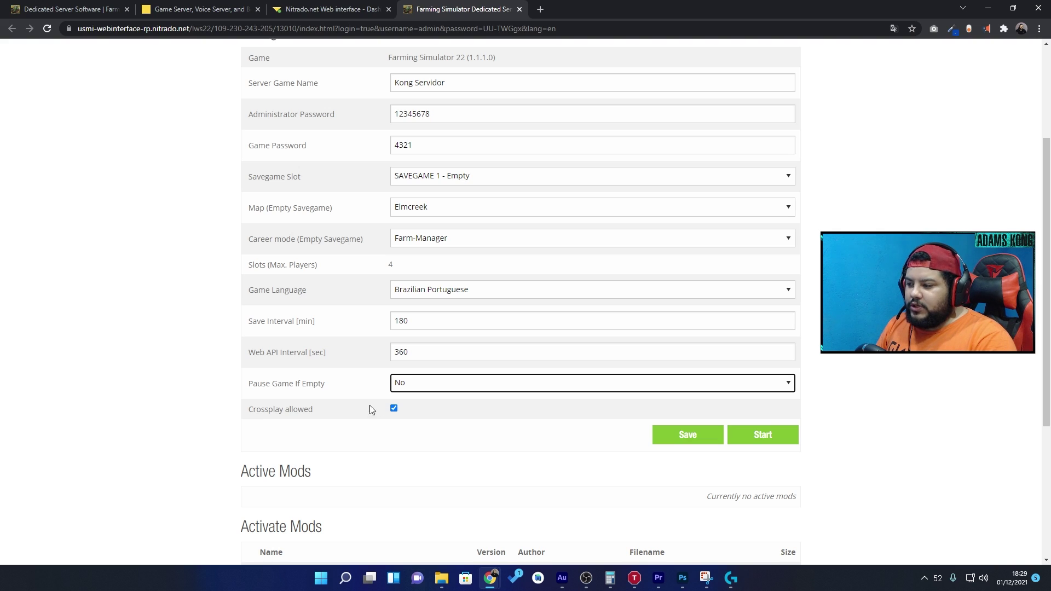
drag(249, 416, 313, 422)
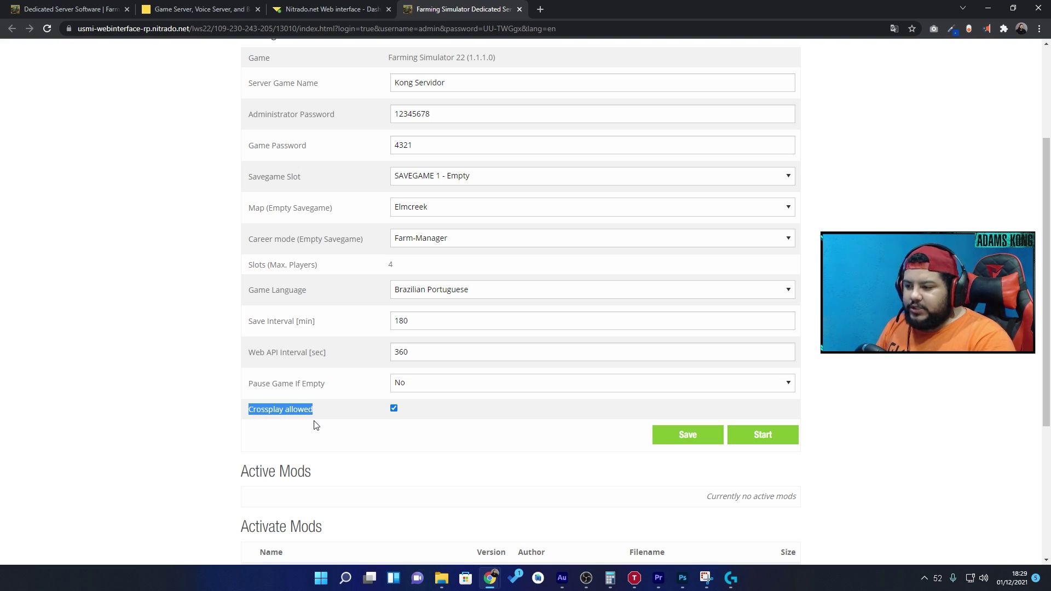
click(688, 438)
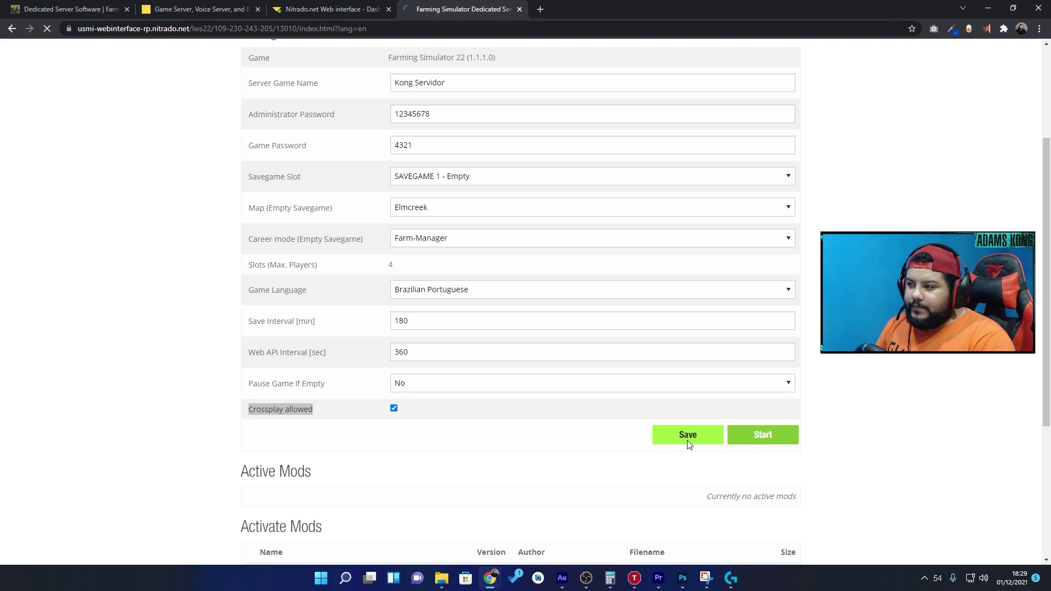
- Start the Farming Simulator dedicated game server
scroll(688, 440, down, 5)
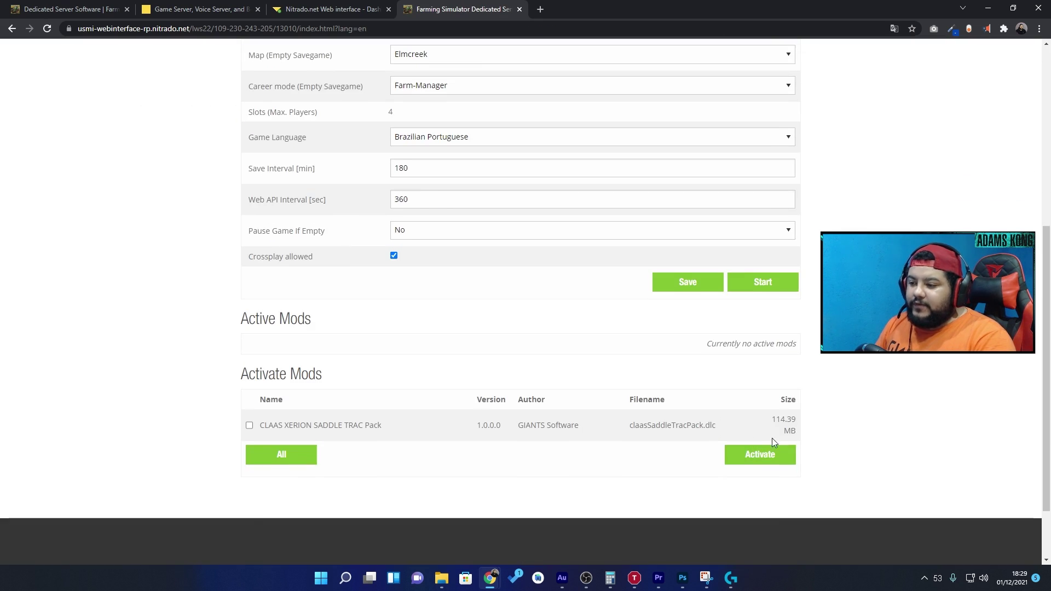
click(773, 285)
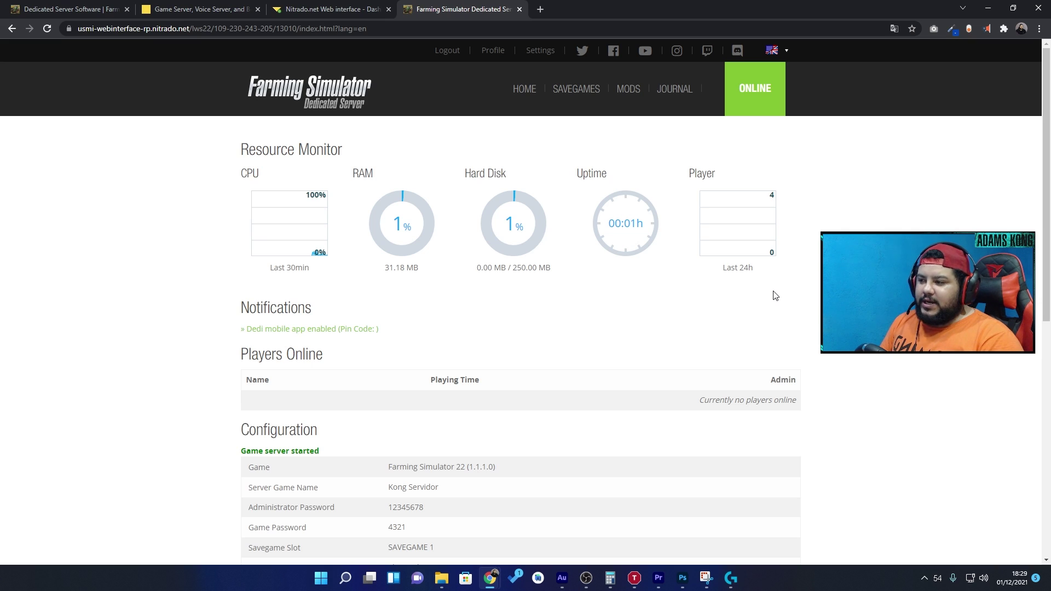
key(super)
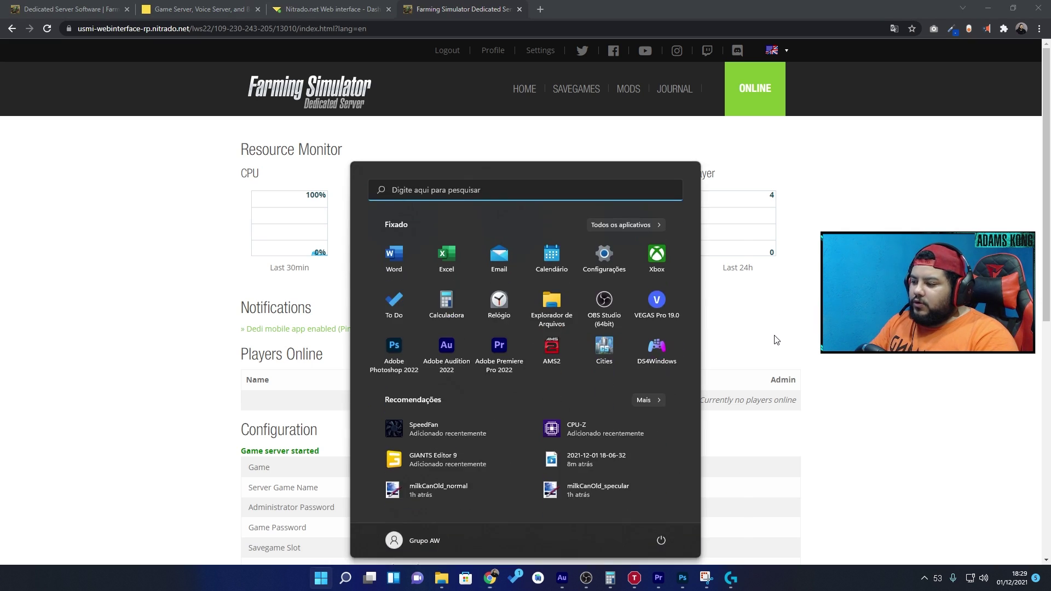
- Launch Farming Simulator 22, skip the intro, and open MULTIJOGADOR's Entrar no Jogo list
text(farming)
key(Return)
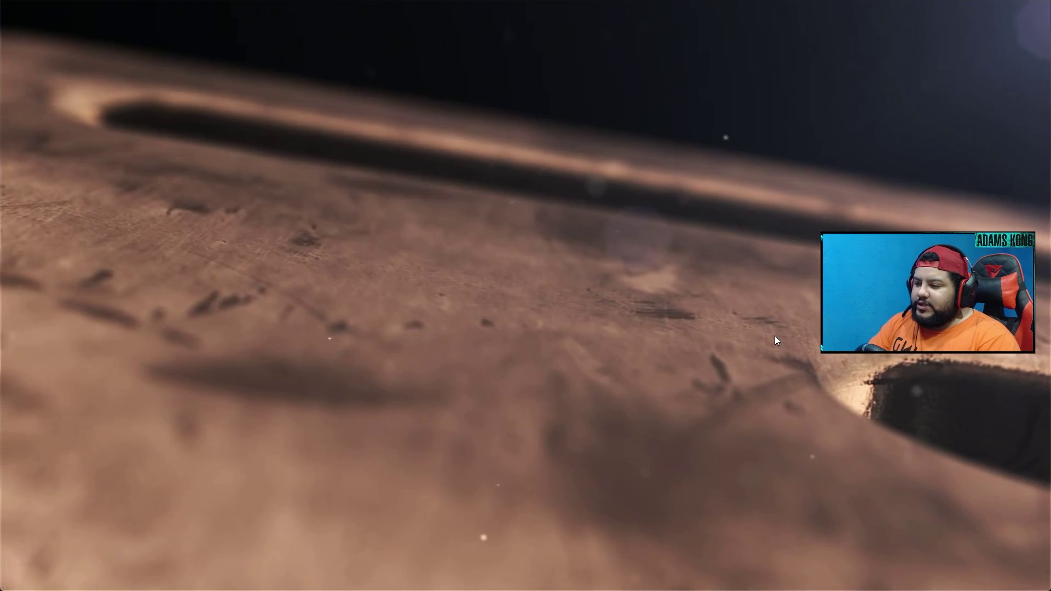
click(520, 324)
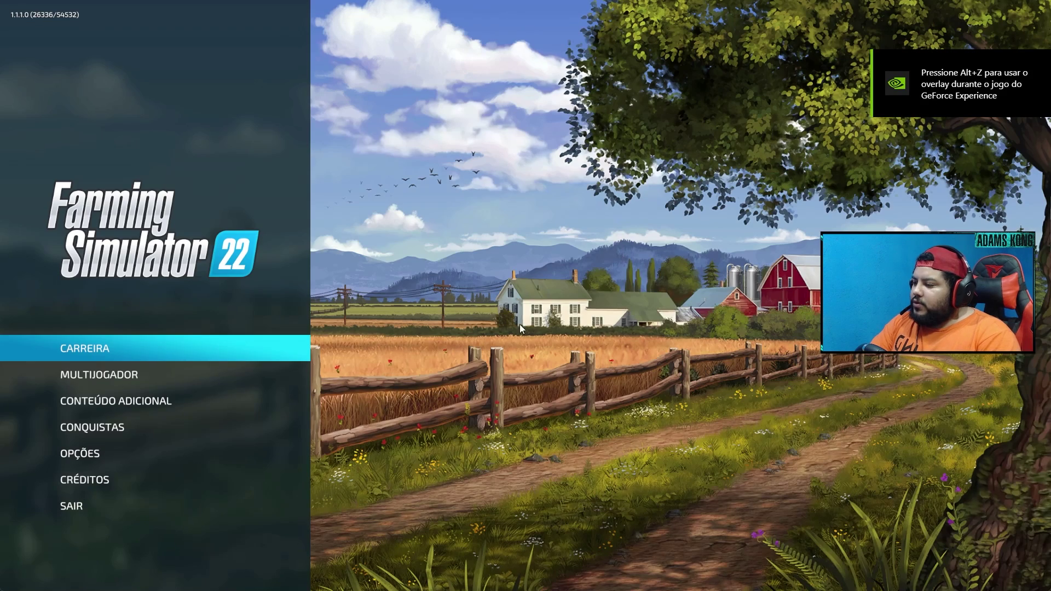
click(276, 377)
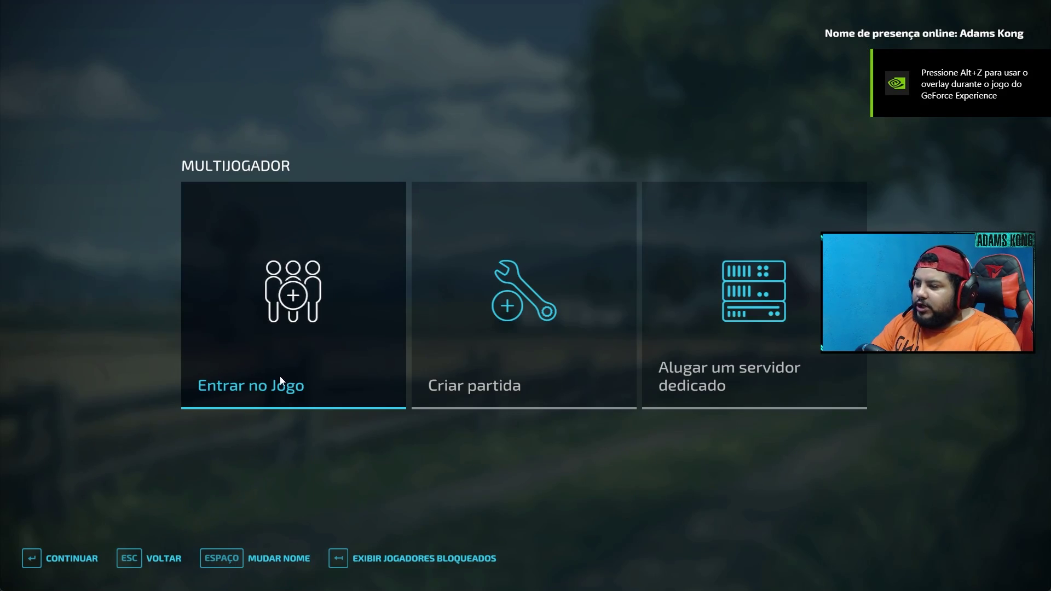
click(318, 278)
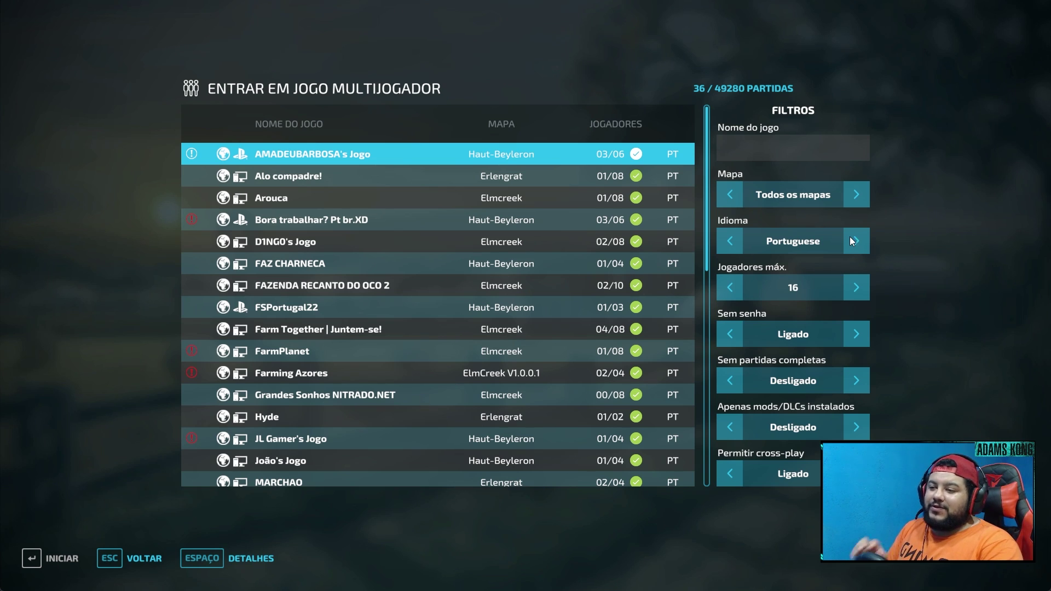
- Set the server list's Idioma filter to Brazilian Portuguese
click(728, 243)
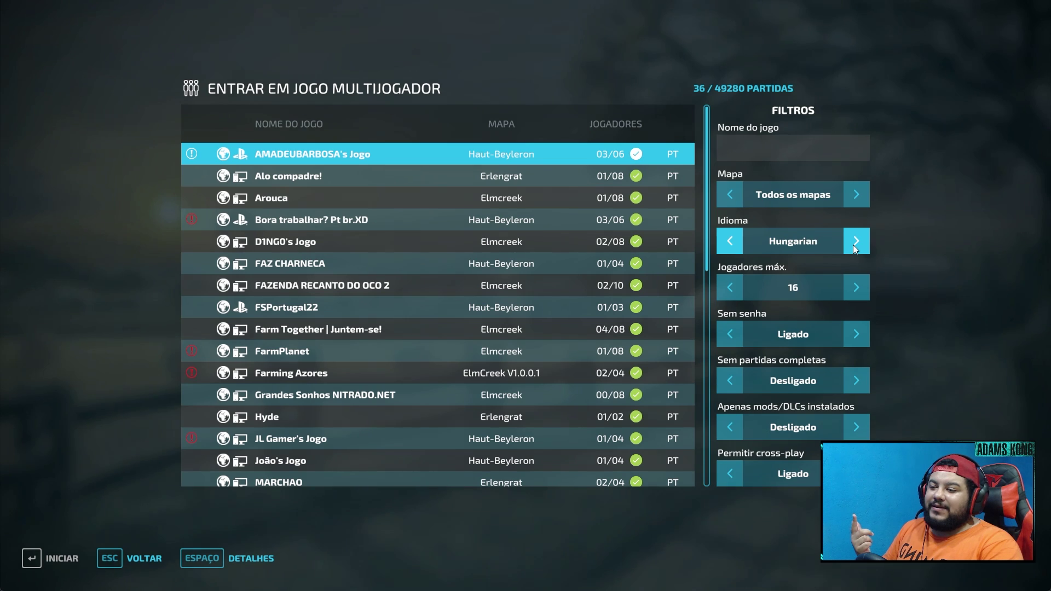
click(726, 245)
click(731, 245)
click(731, 245)
click(732, 244)
click(731, 245)
click(732, 244)
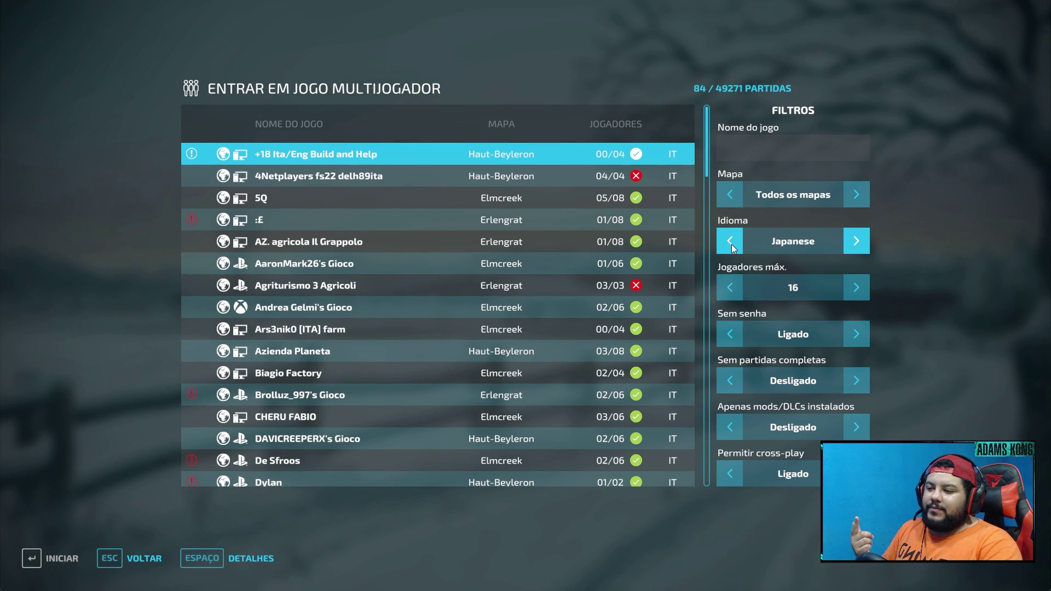
click(731, 244)
click(734, 245)
click(737, 245)
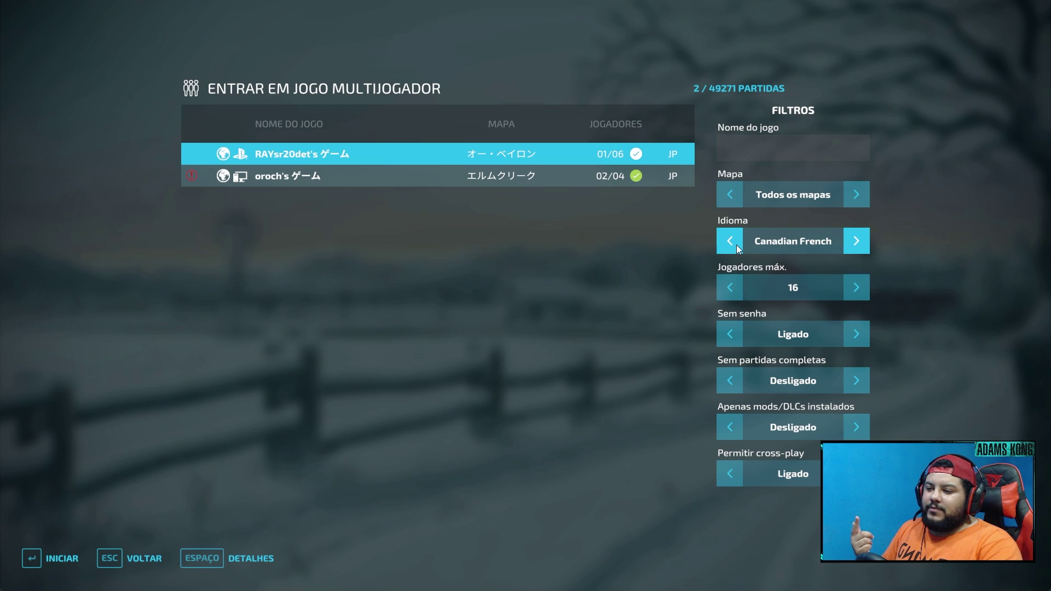
click(737, 245)
click(737, 245)
click(737, 245)
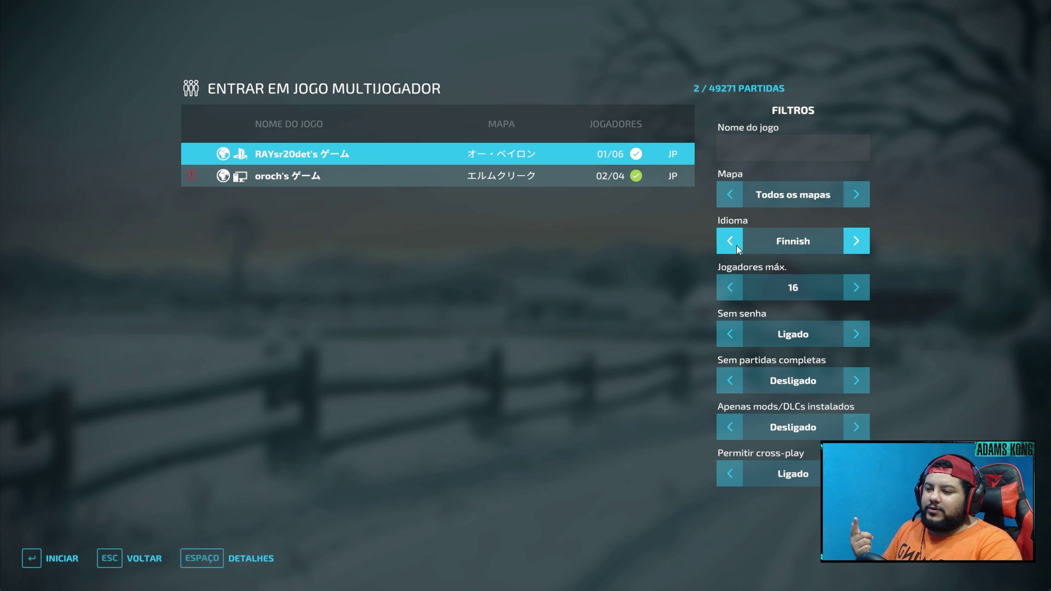
click(737, 246)
click(737, 245)
click(737, 246)
click(737, 245)
click(737, 245)
click(737, 246)
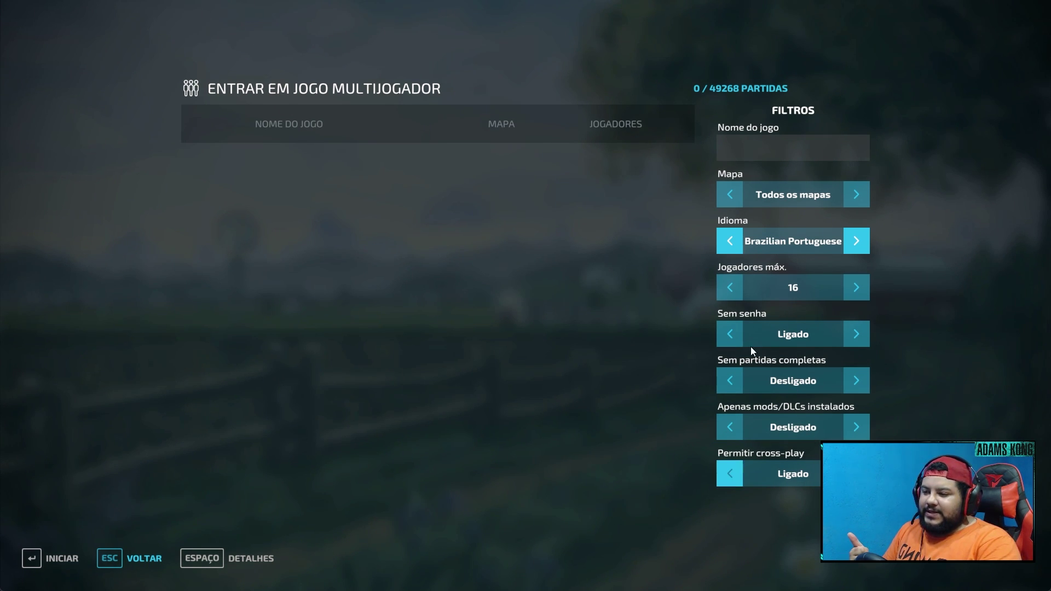
- Set Sem senha to Desligado to include password-protected servers, and filter game names by 'kon'
click(857, 335)
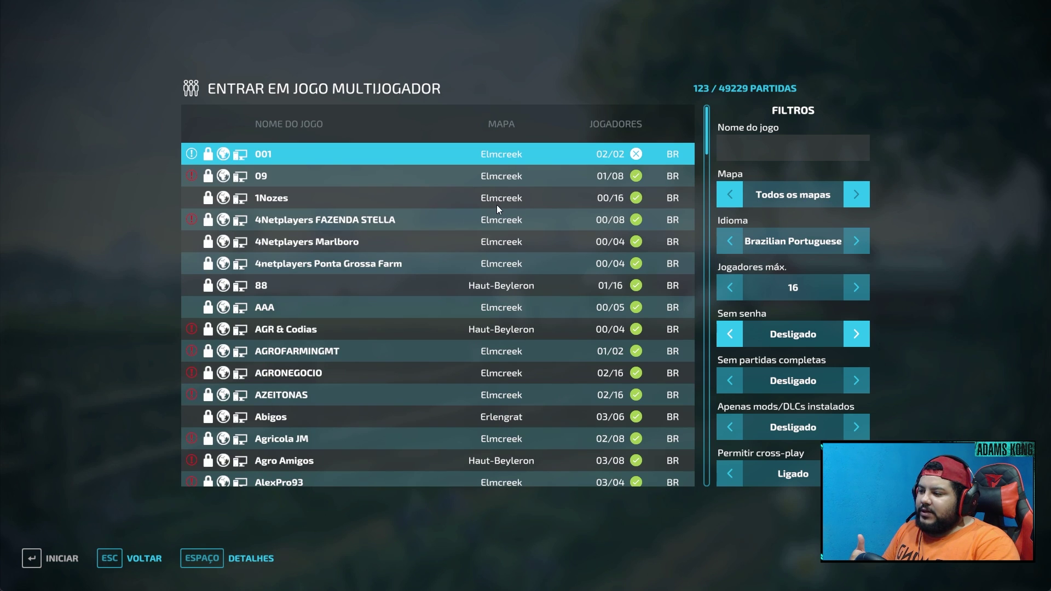
click(763, 146)
text(kon)
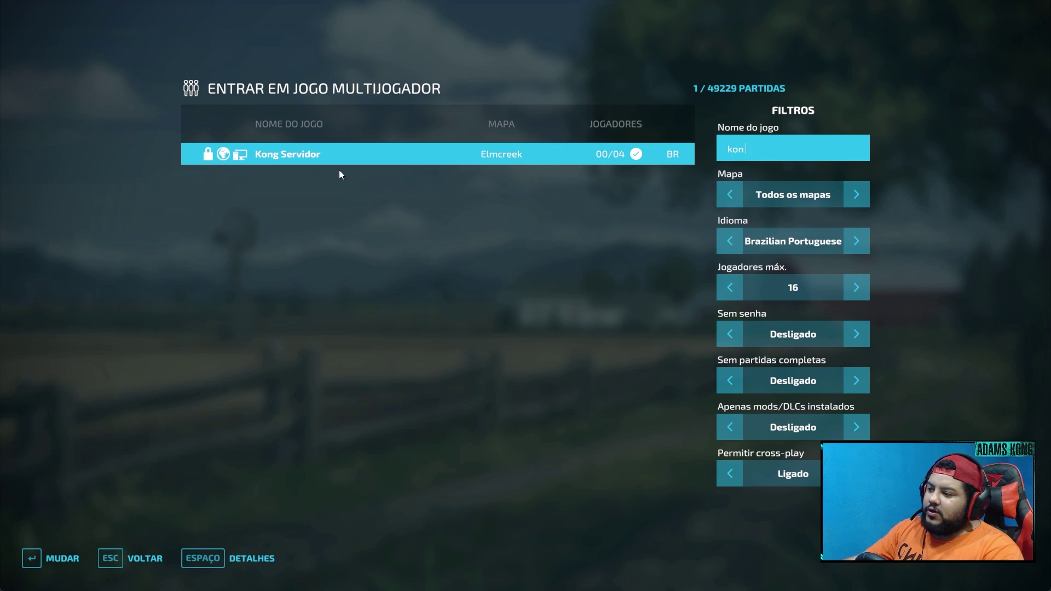
click(446, 185)
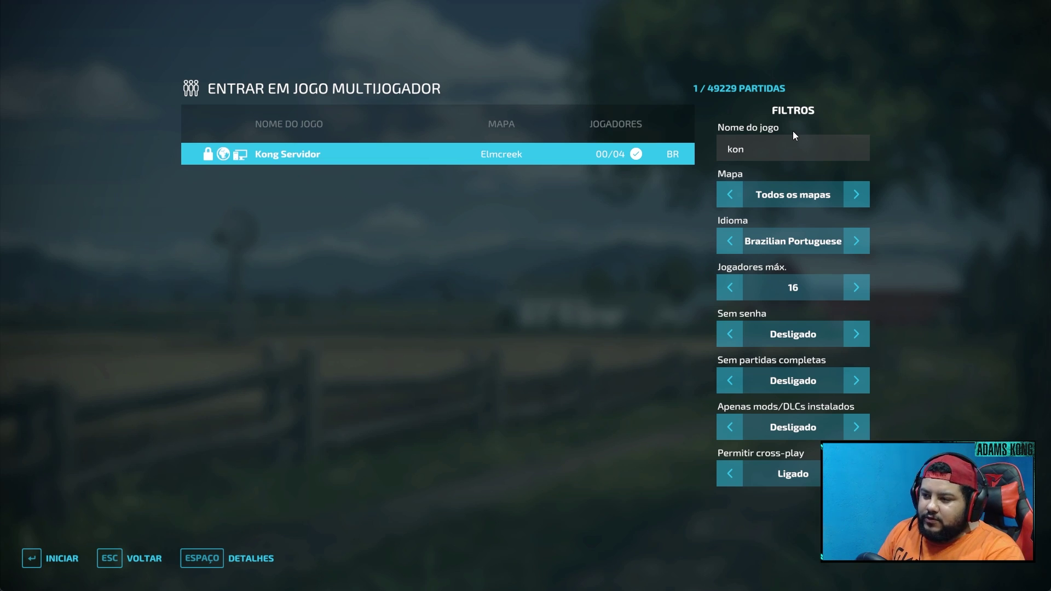
- Filter the map to Elmcreek and join the Kong Servidor game
click(856, 192)
click(856, 192)
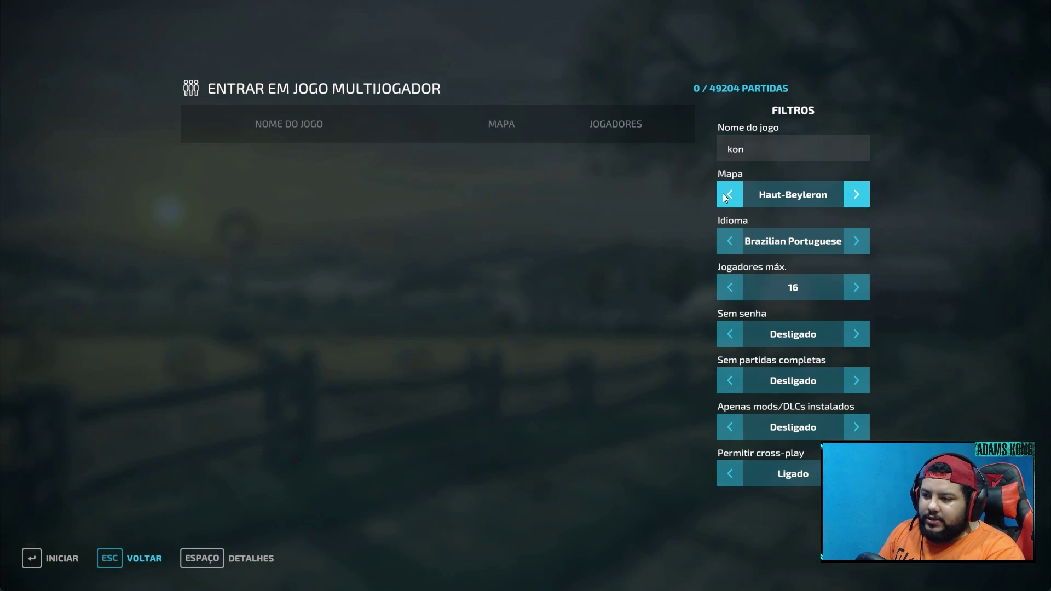
click(724, 195)
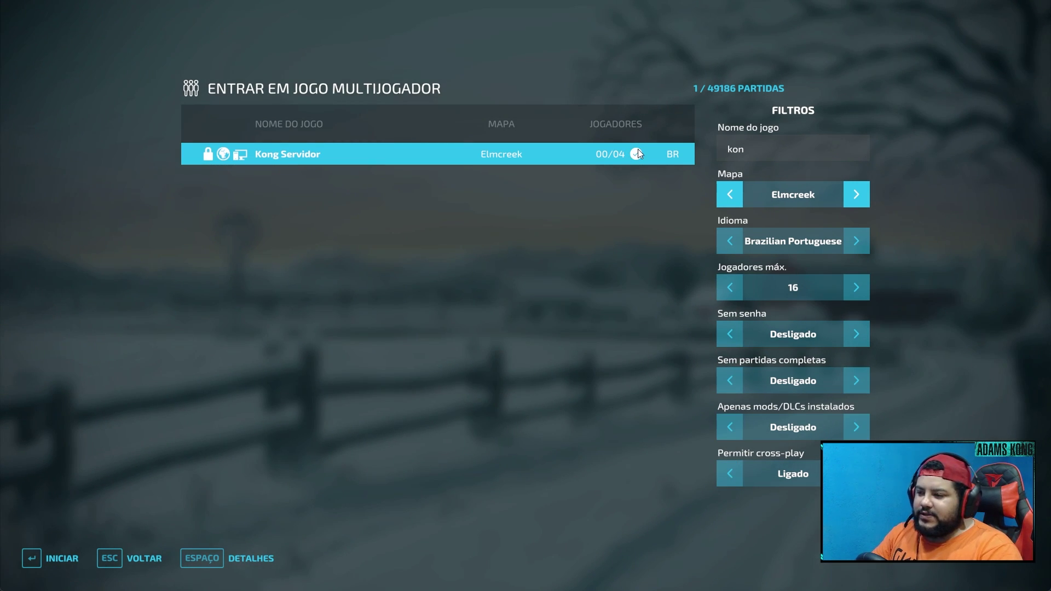
double_click(312, 156)
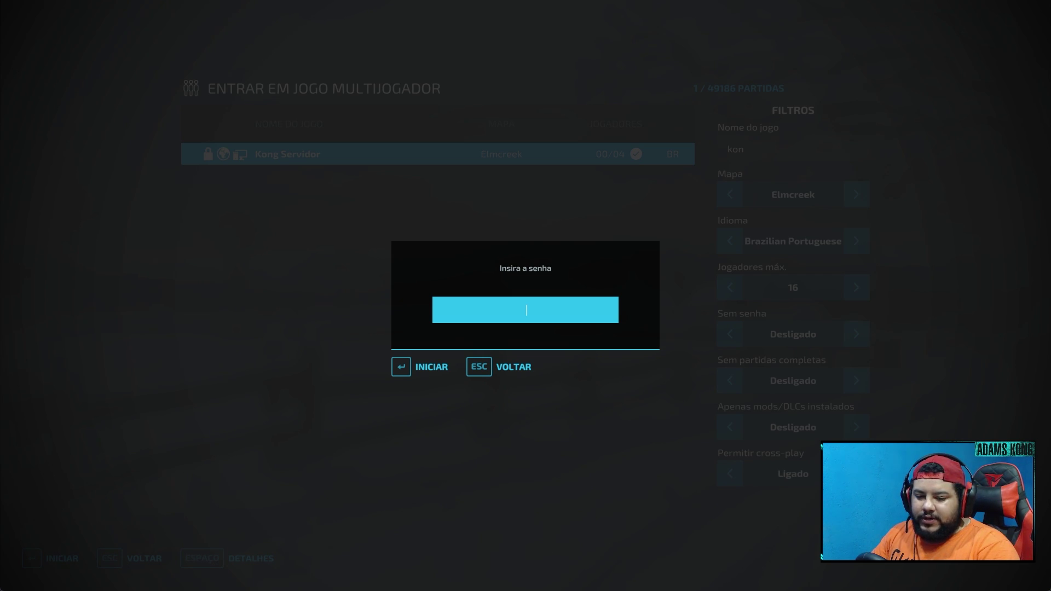
- Reload the Nitrado HOME page, check Configuration and Active Mods, then return to the game
key(super)
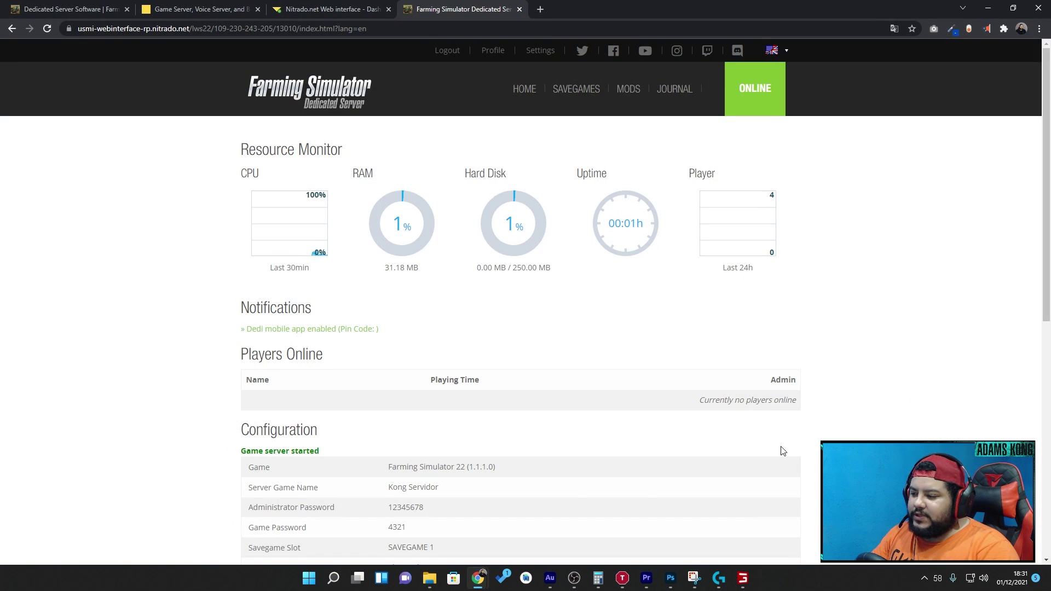
scroll(572, 496, down, 3)
scroll(579, 464, up, 3)
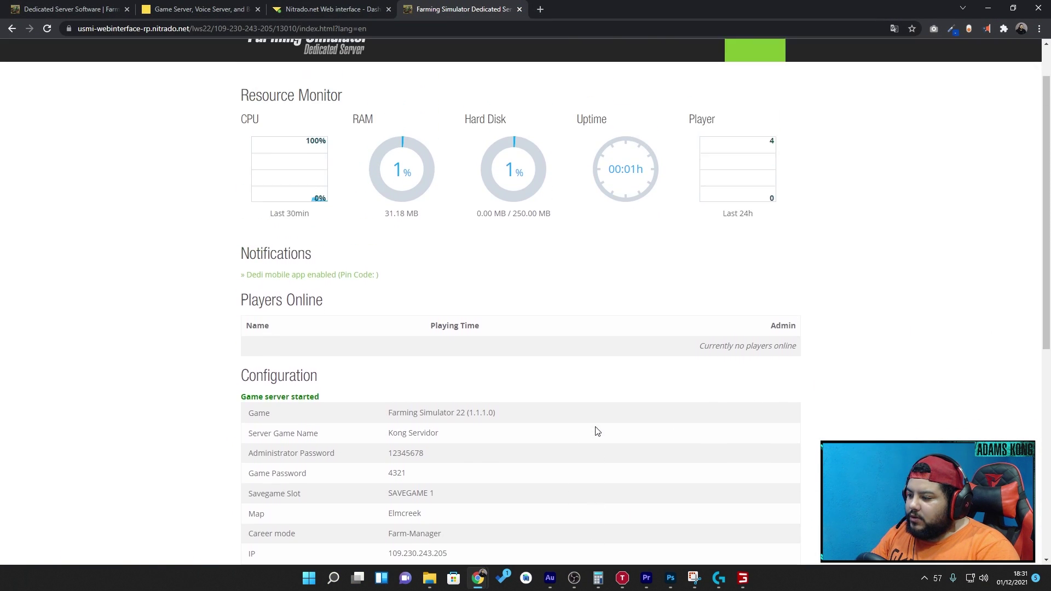
click(520, 97)
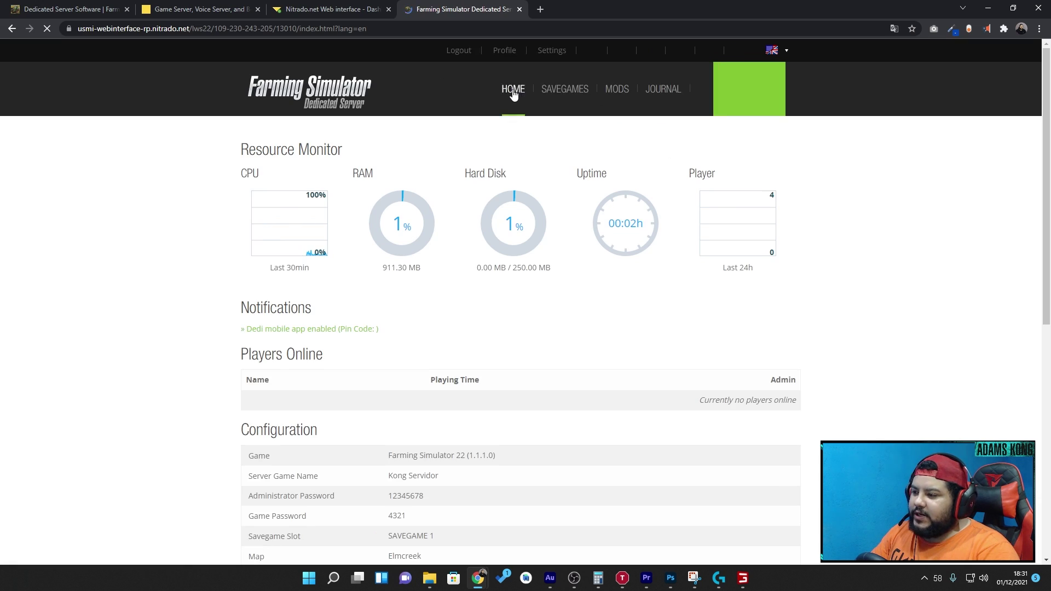
scroll(455, 317, down, 8)
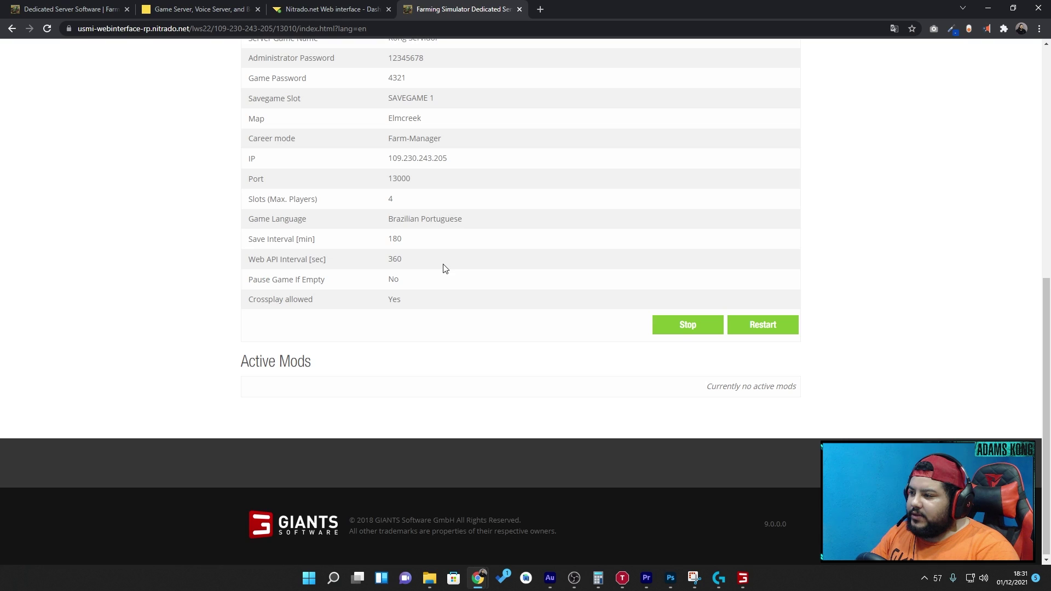
scroll(444, 263, up, 4)
scroll(448, 260, up, 4)
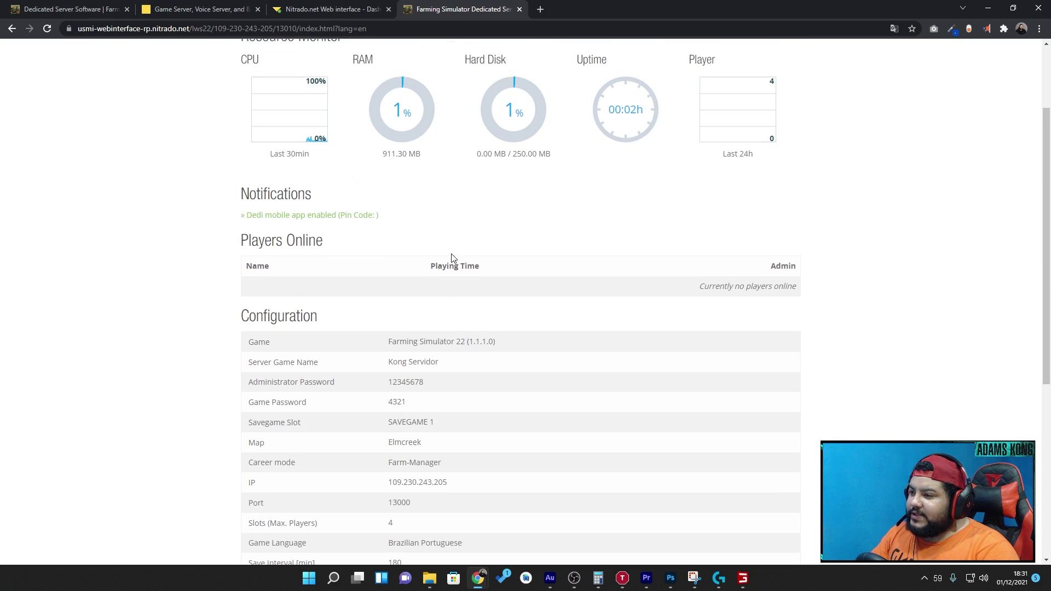
scroll(537, 241, down, 3)
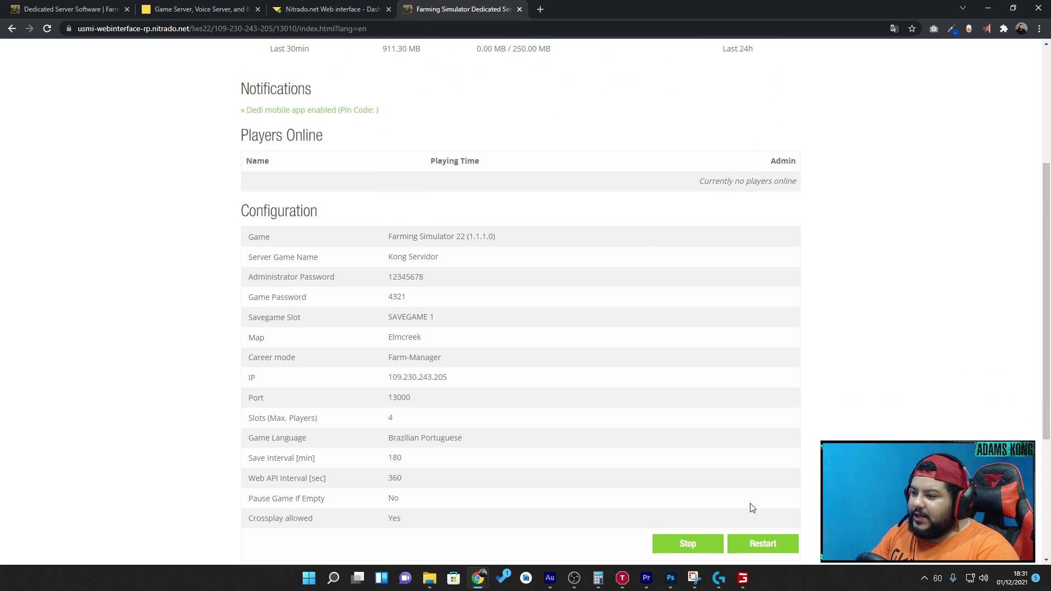
mouse_move(745, 581)
click(719, 484)
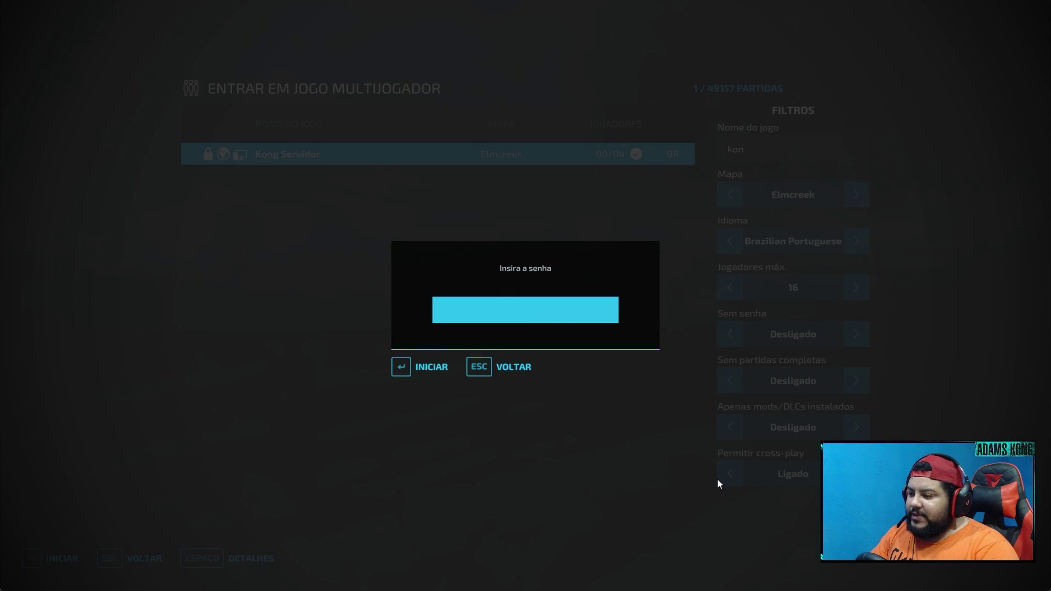
- Enter the server password, load into Kong Servidor, spawn on the farm, then open the menu
text(*)
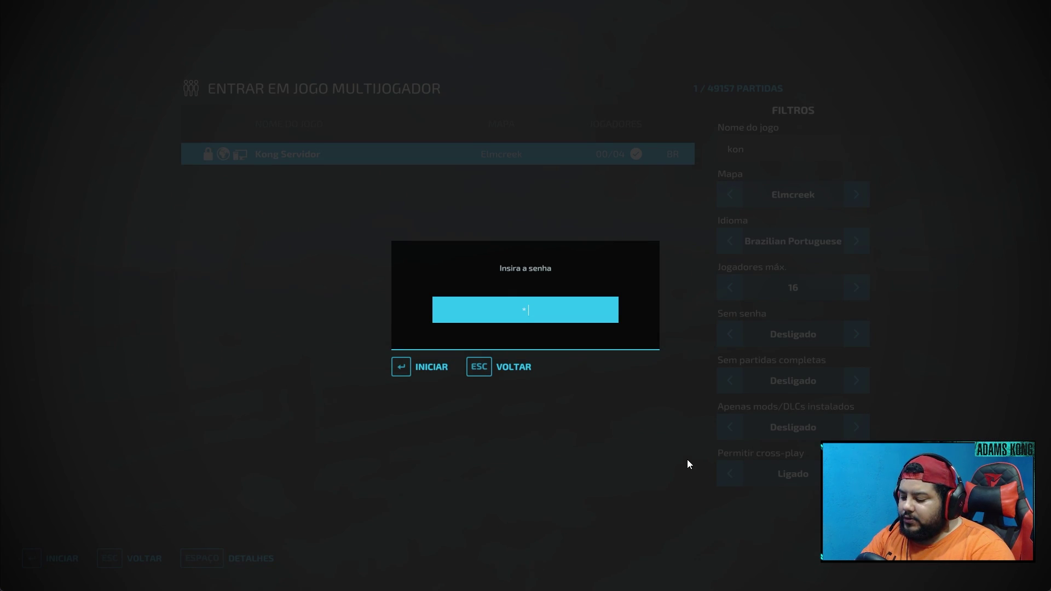
click(422, 376)
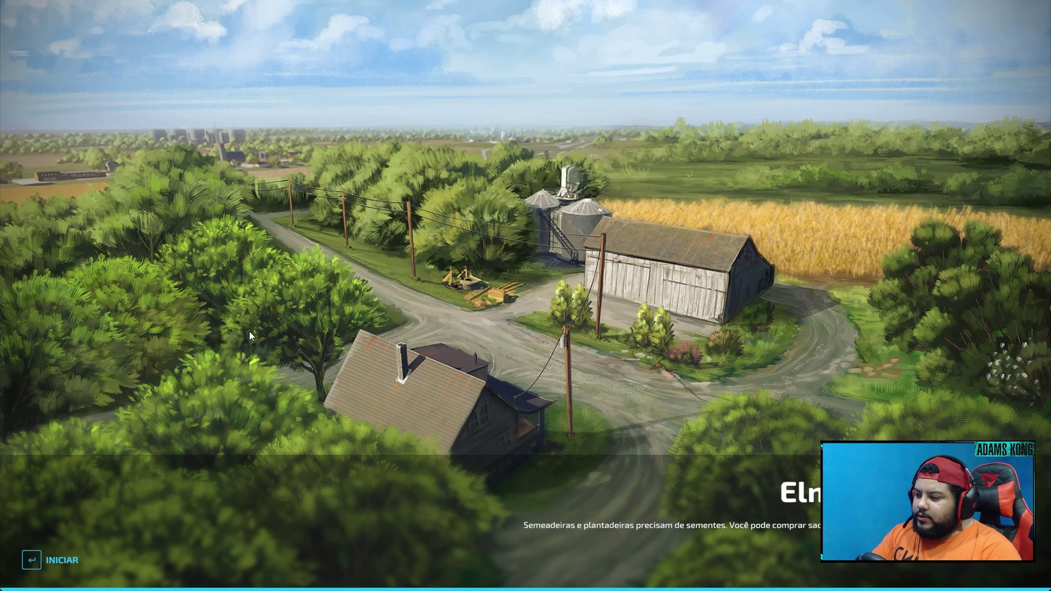
key(Return)
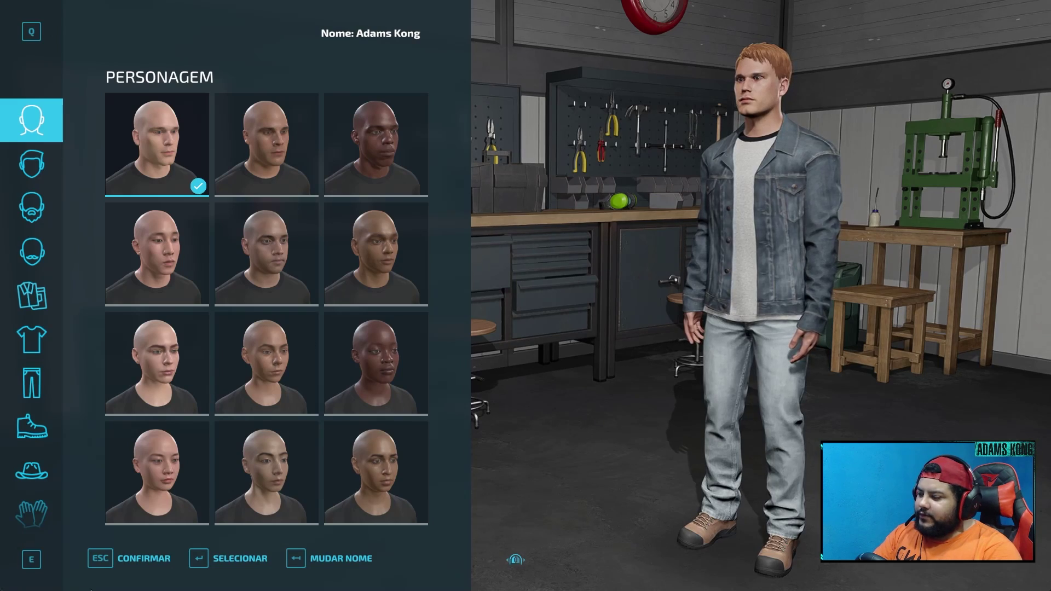
click(148, 559)
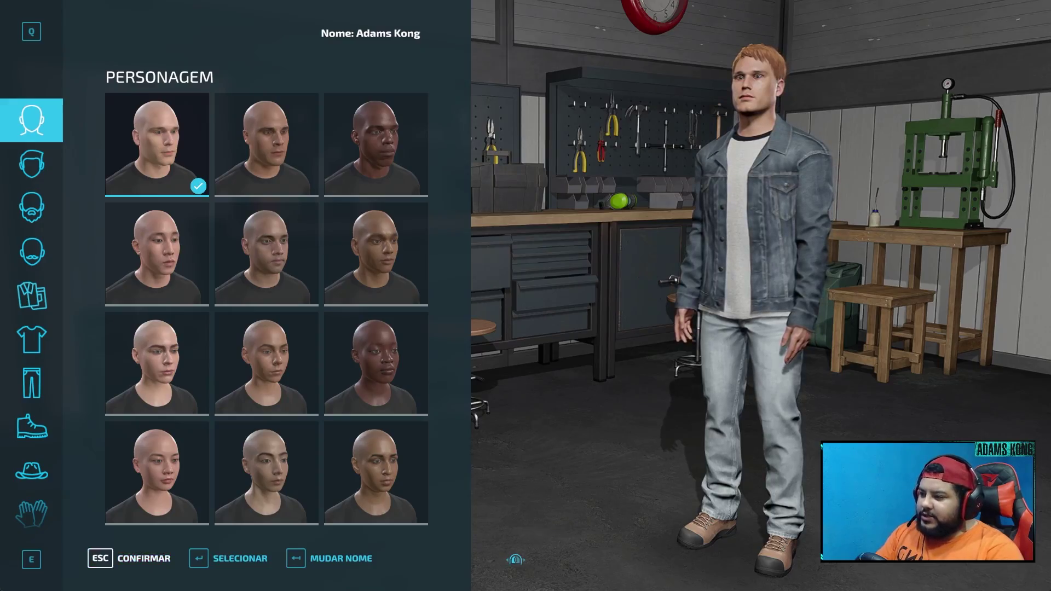
key(w)
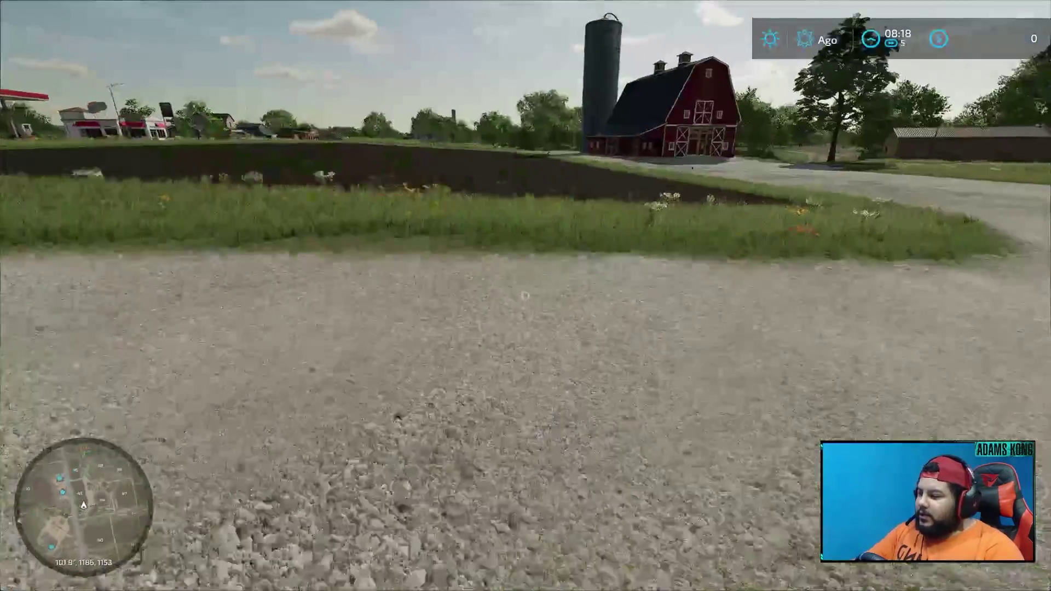
key(w)
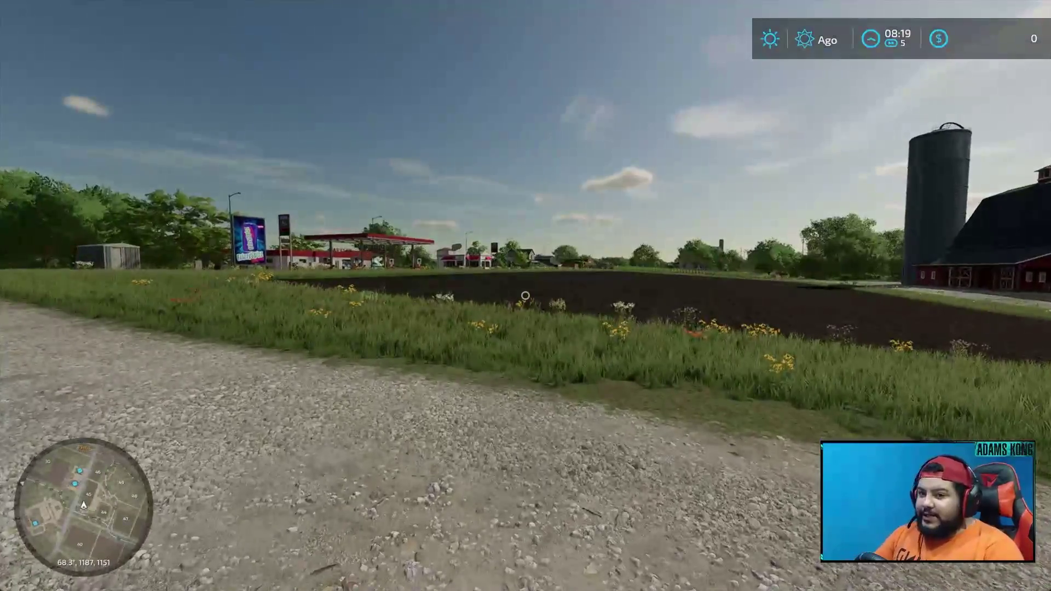
key(Escape)
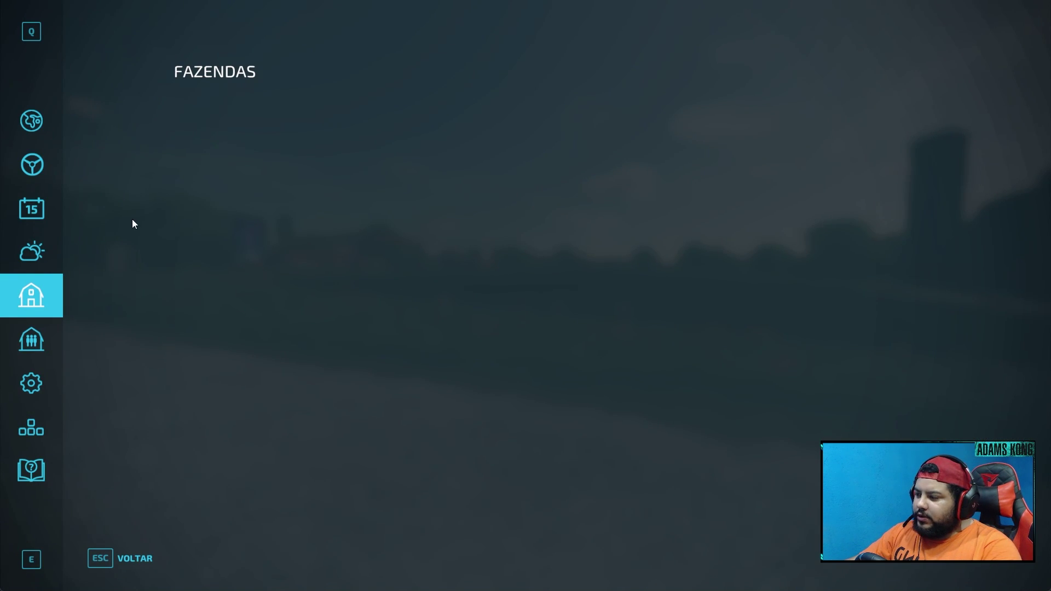
- Log in as administrator with the admin password, then return to the Fazendas page
click(21, 333)
click(20, 301)
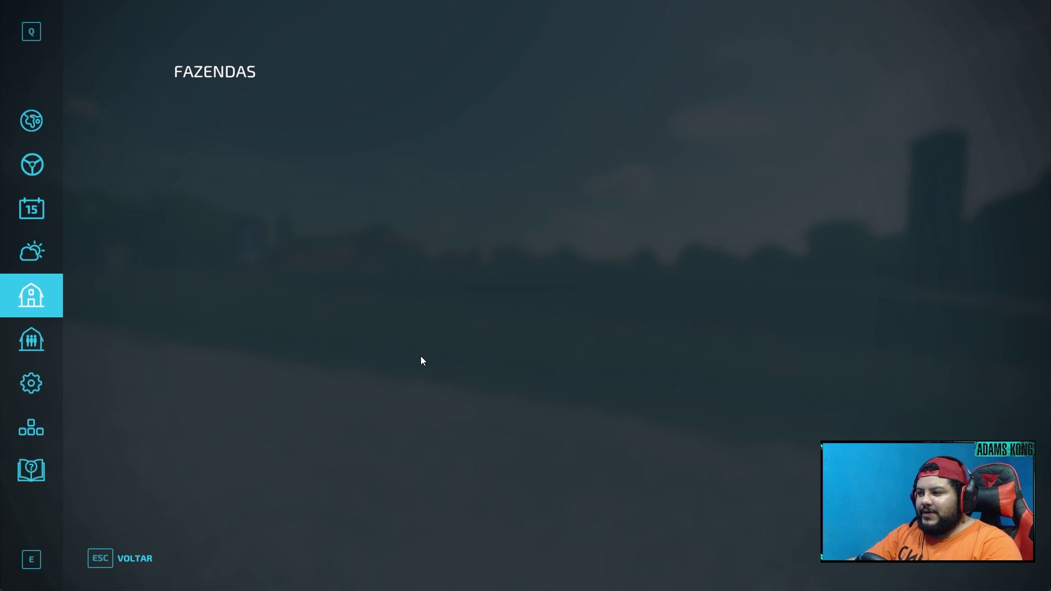
click(34, 340)
click(251, 560)
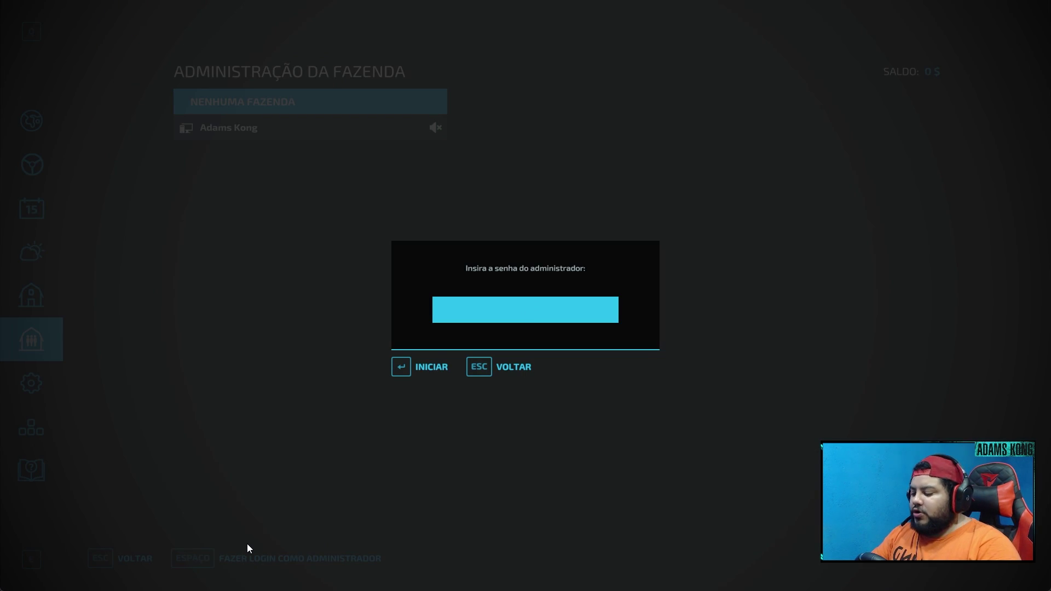
text(*******)
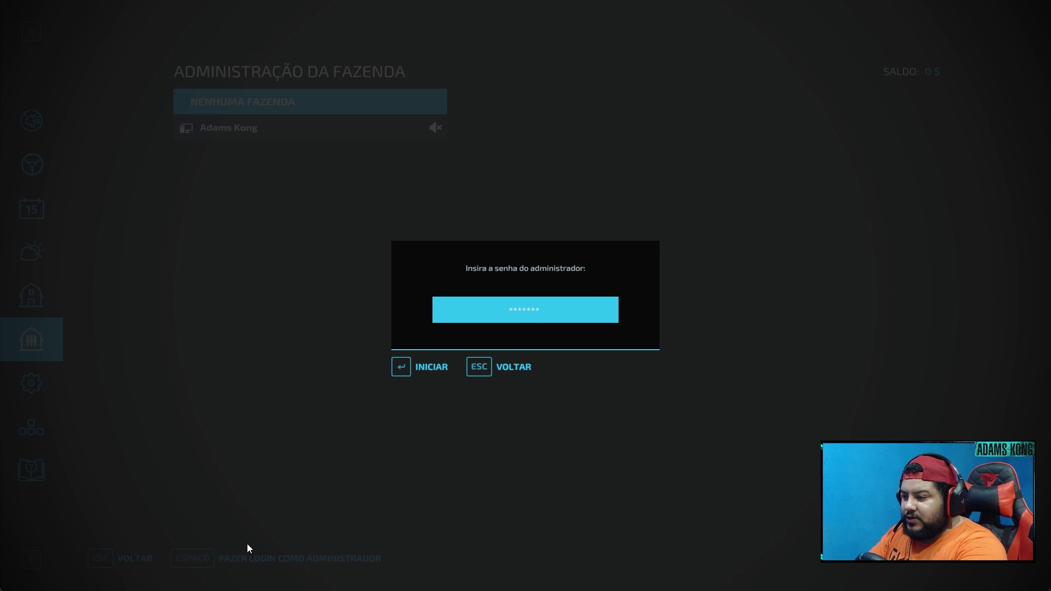
text(*)
key(Return)
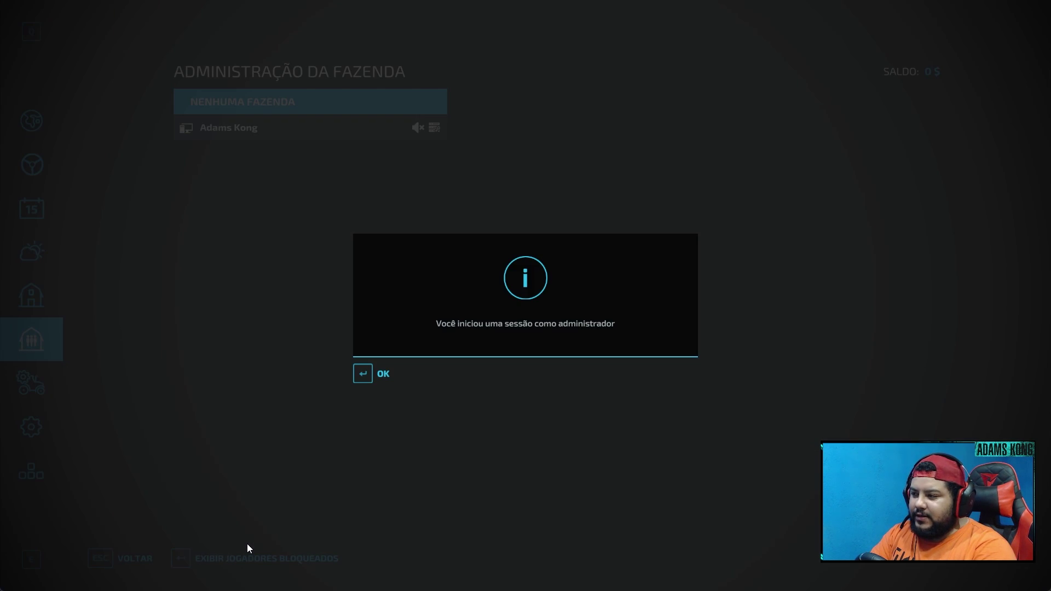
click(375, 381)
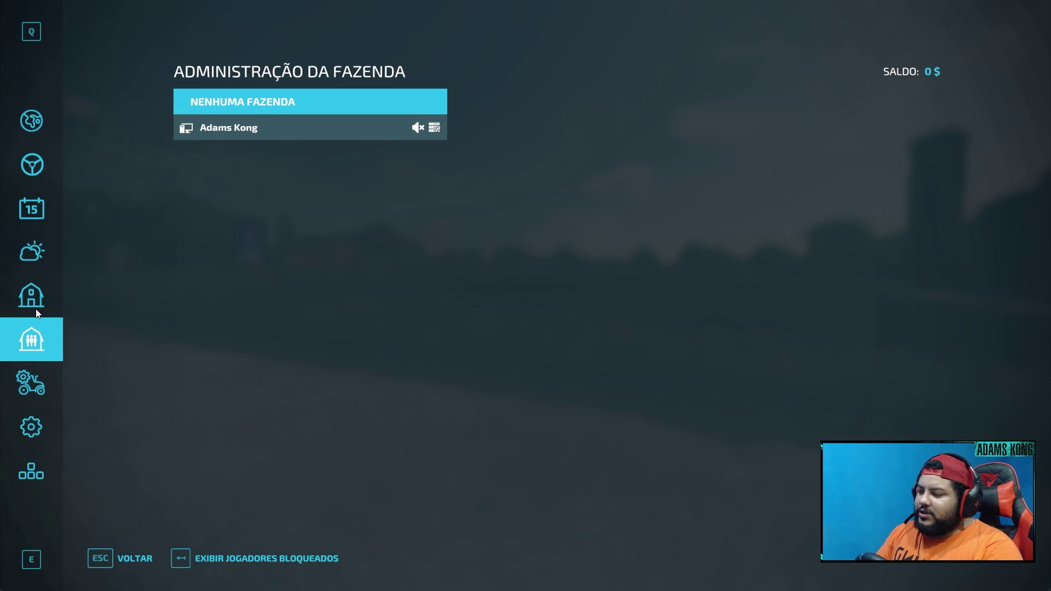
click(55, 304)
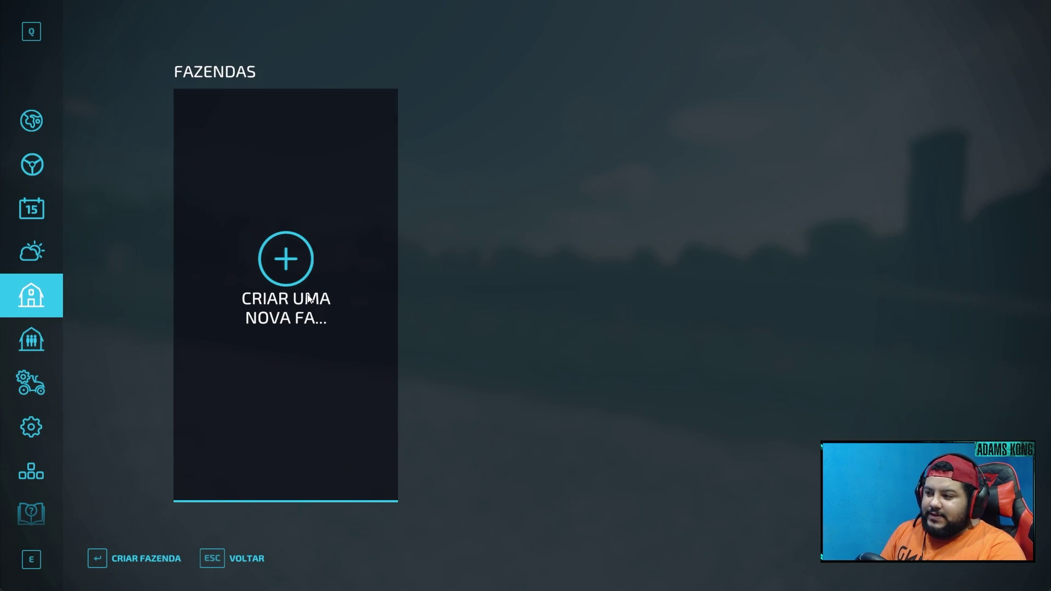
- Create a new farm named MinhaServer in violet and join it
click(308, 298)
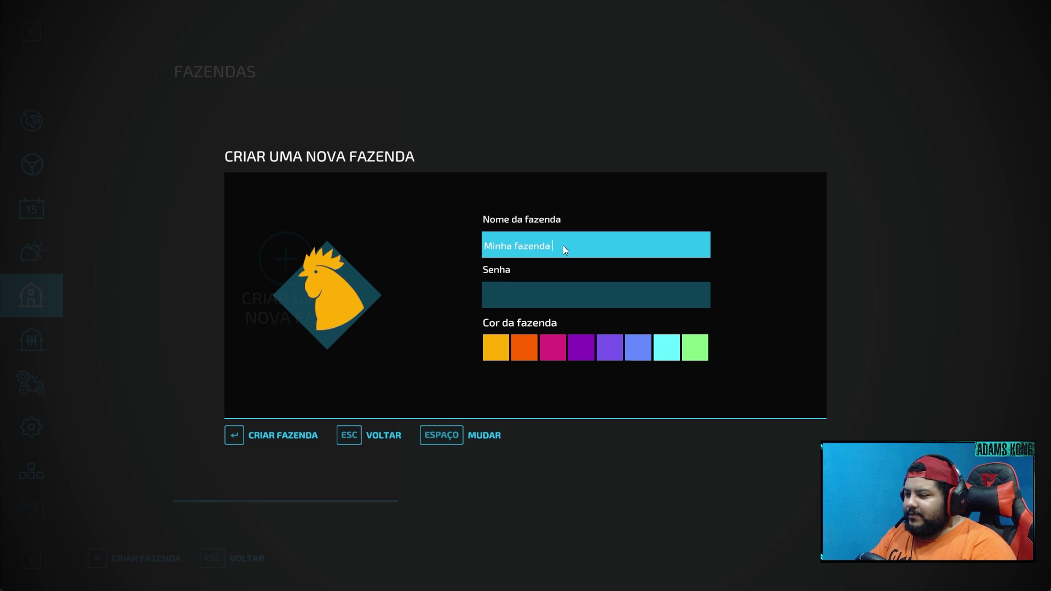
key(BackSpace)
key(BackSpace)
key(BackSpace)
key(BackSpace)
key(BackSpace)
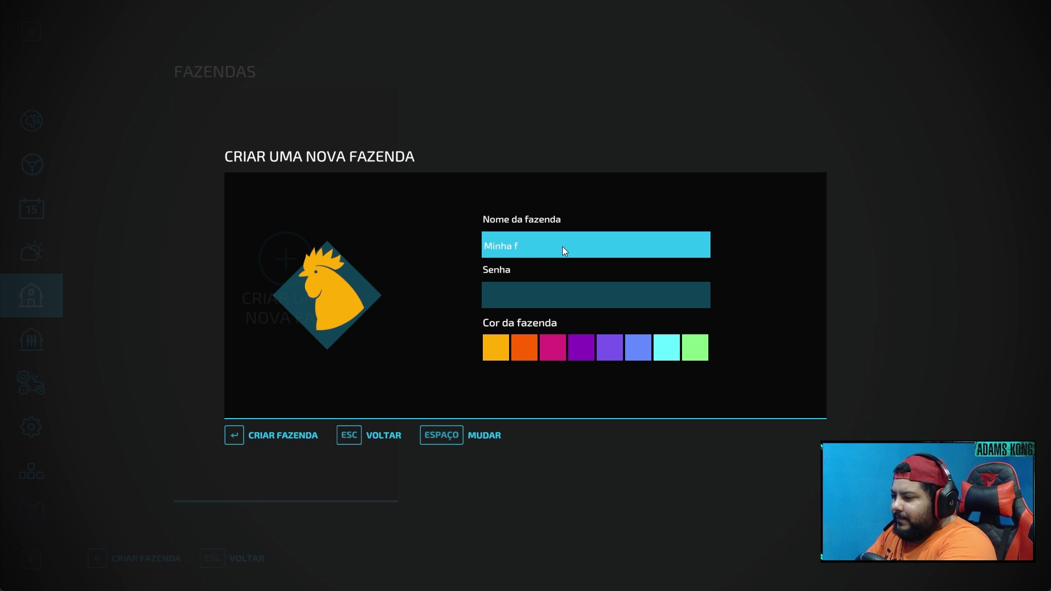
text(Server)
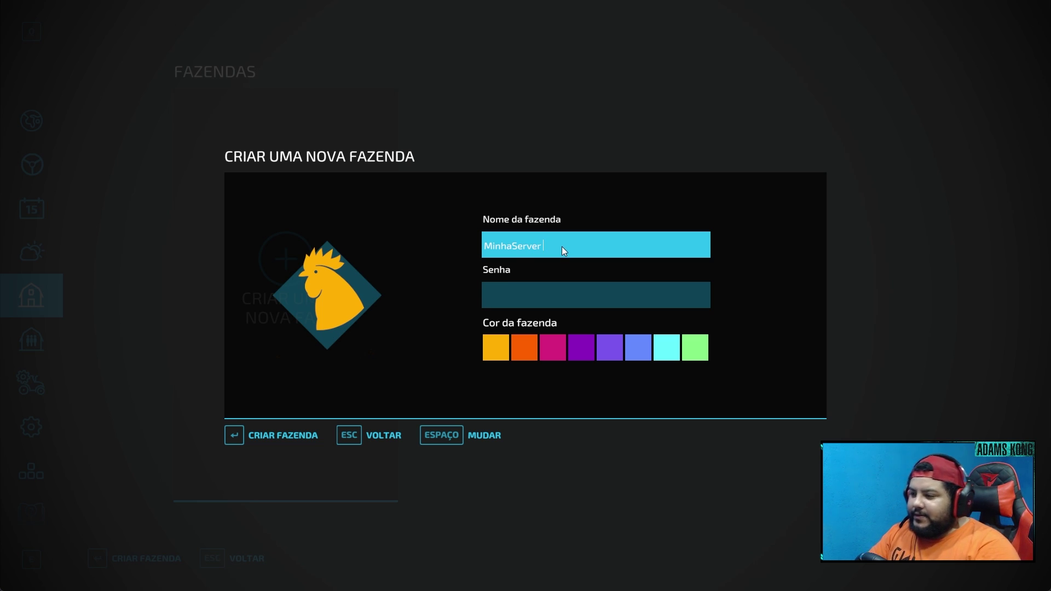
click(550, 350)
click(638, 355)
click(619, 355)
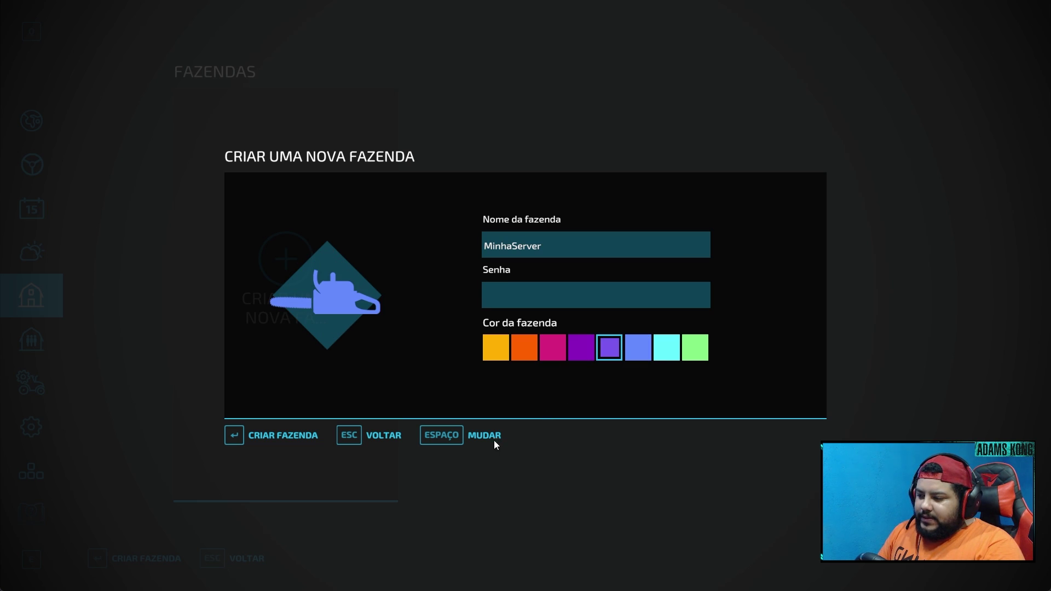
click(289, 438)
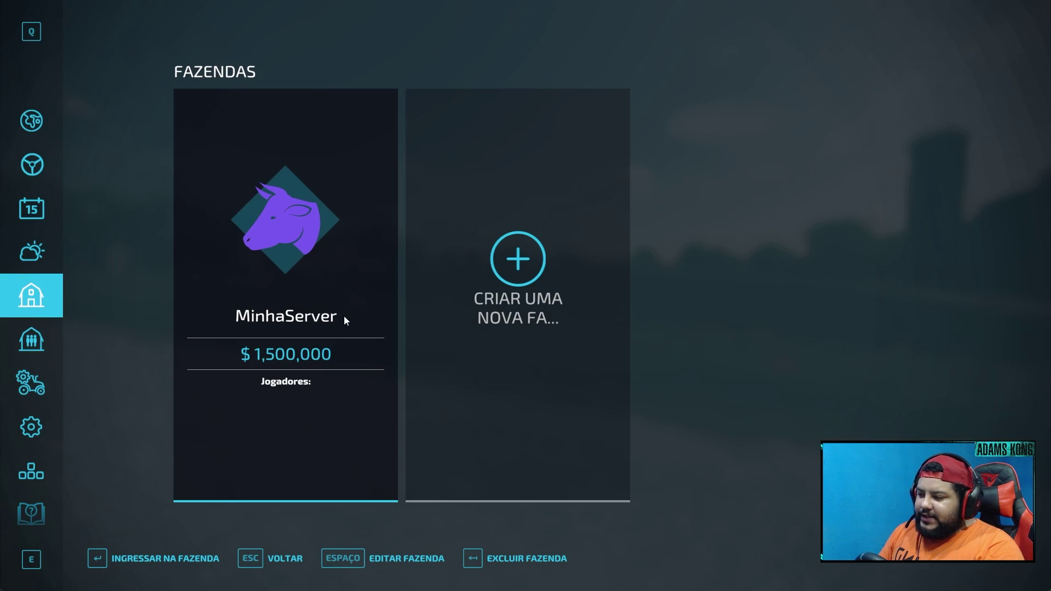
click(310, 242)
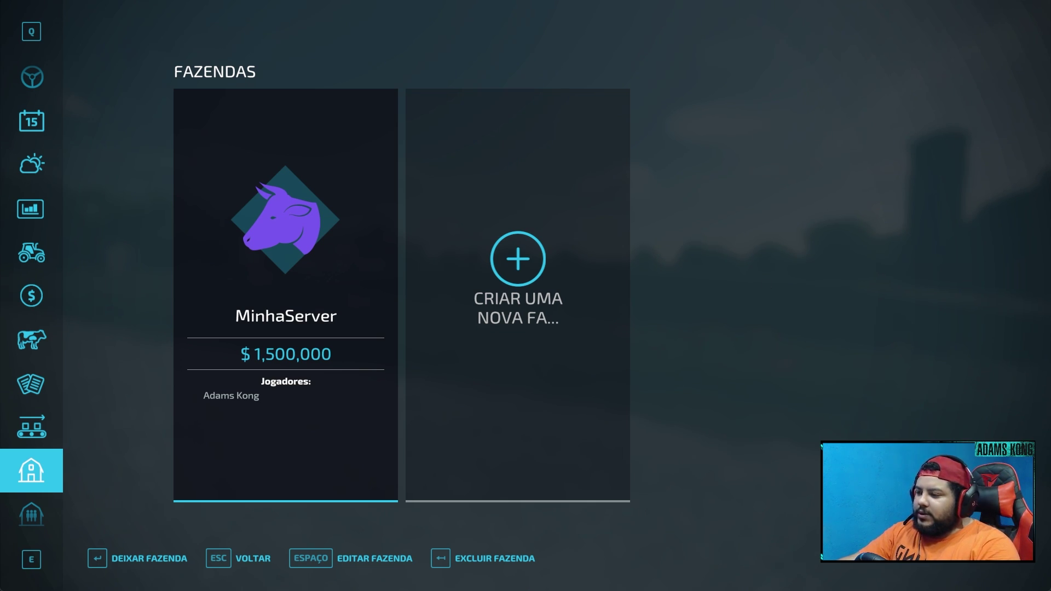
- Return to the farmyard and walk toward the right barn
key(Escape)
key(w)
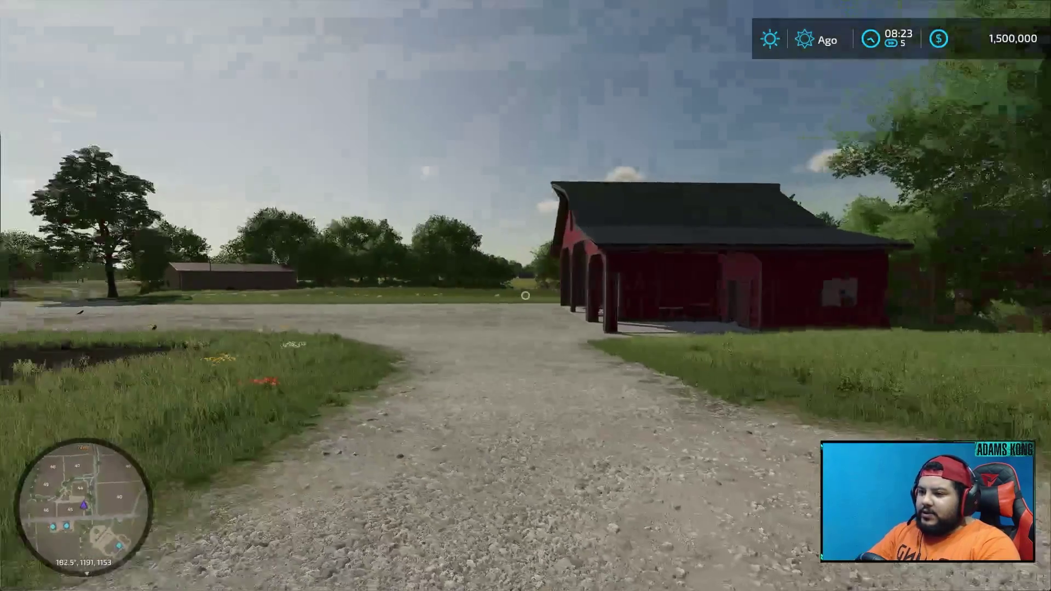
key(w)
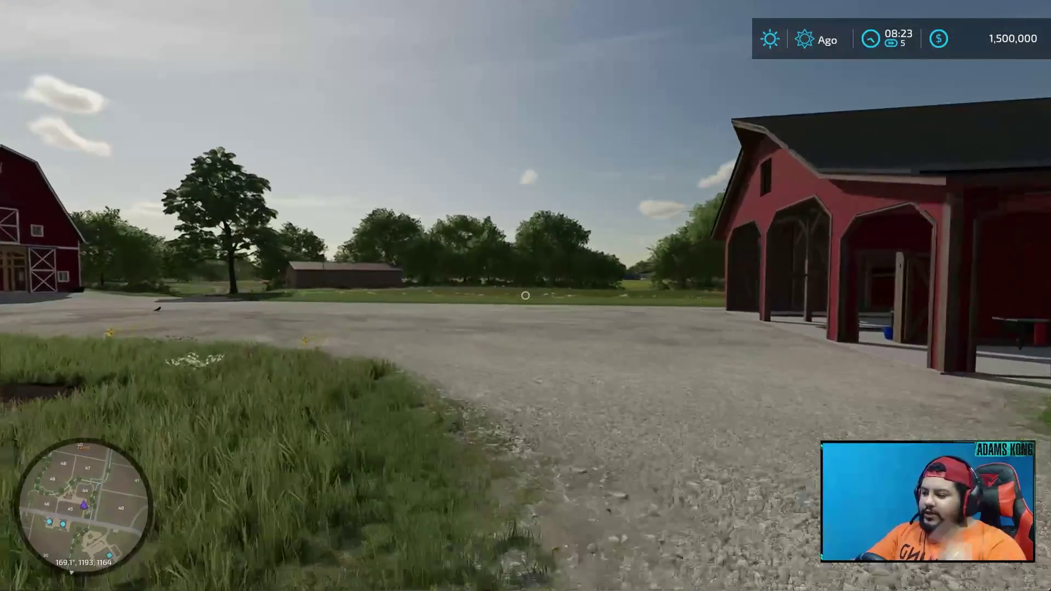
- Rent the Zetor Z-25K from Tratores Pequenos for $484, enter it, and open the menu
key(p)
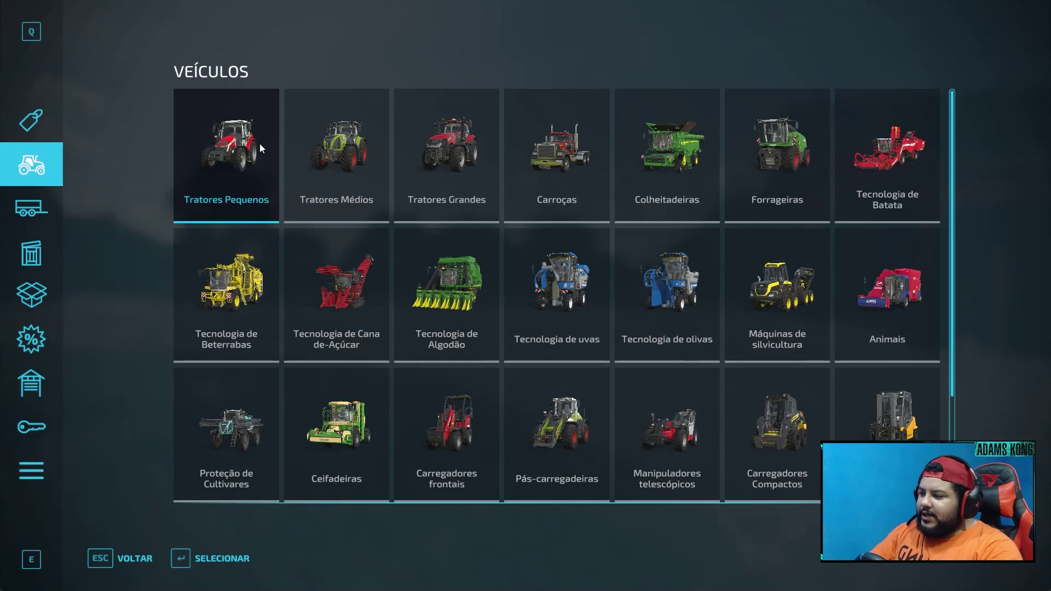
click(258, 143)
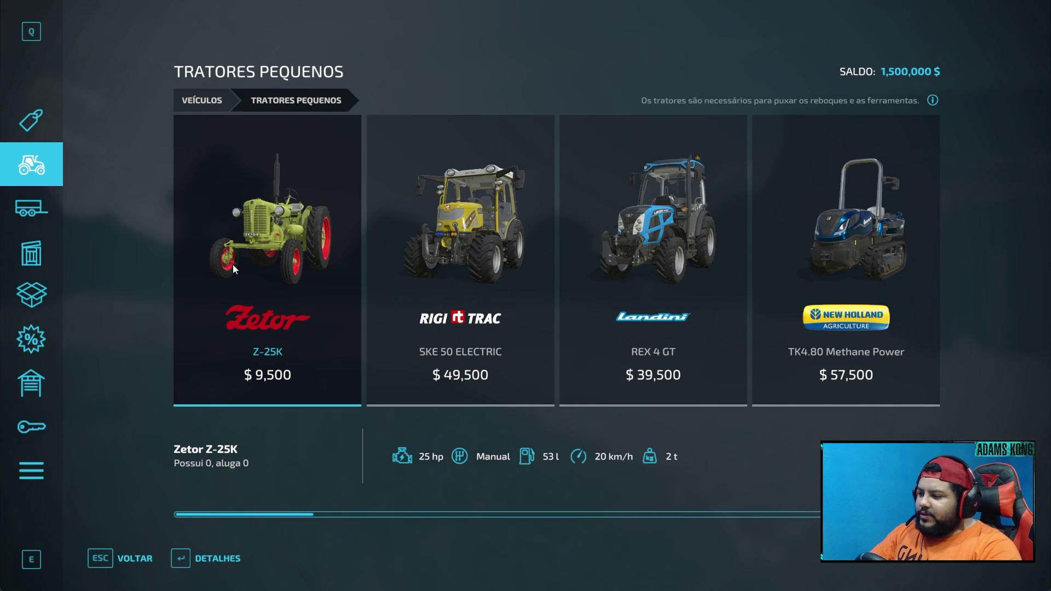
click(204, 557)
click(222, 559)
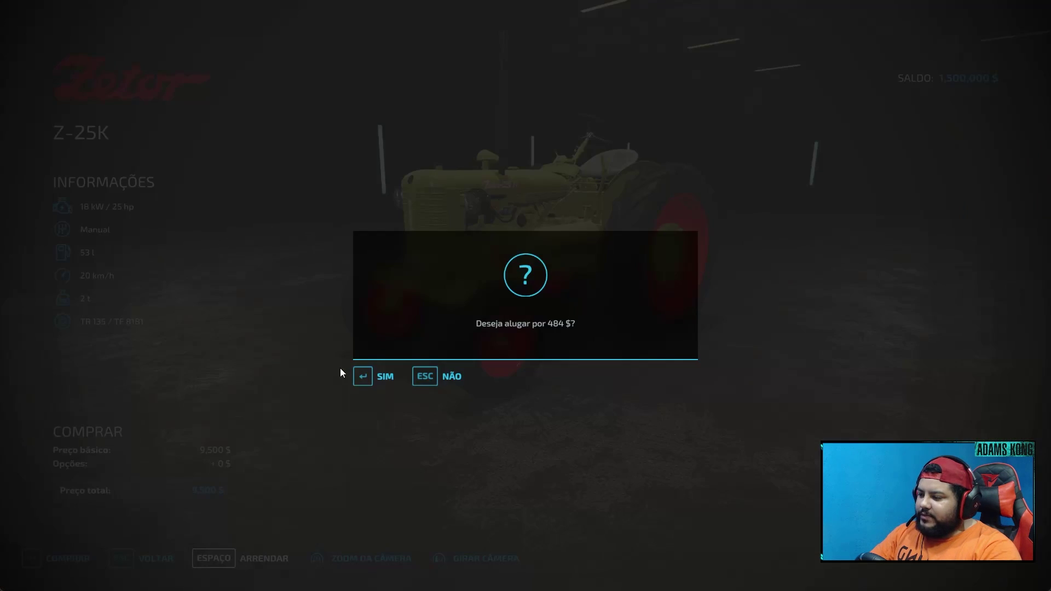
click(386, 372)
key(Return)
key(Escape)
key(Escape)
key(Escape)
key(Escape)
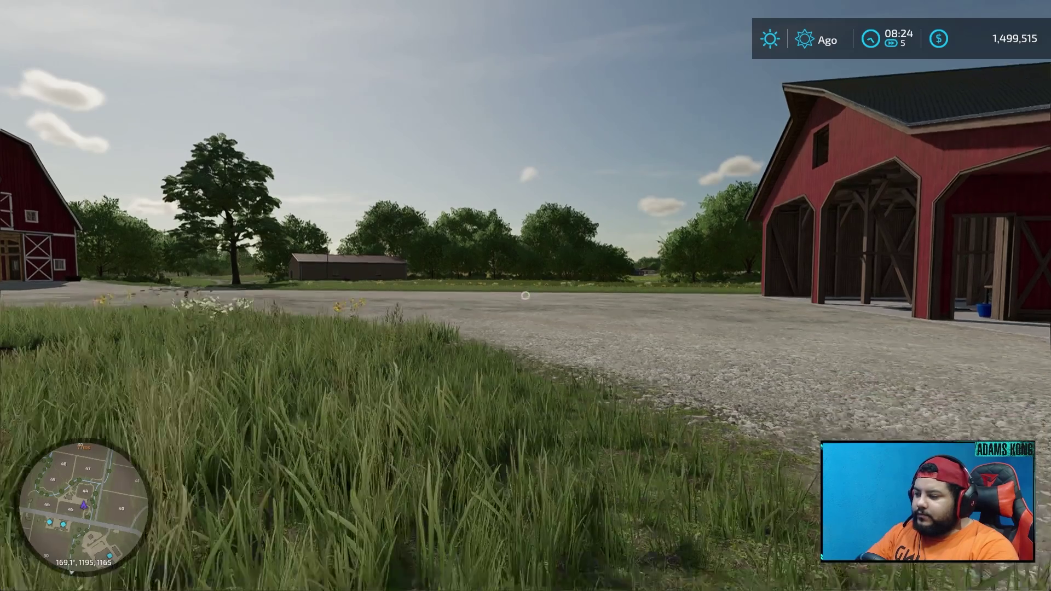
key(Tab)
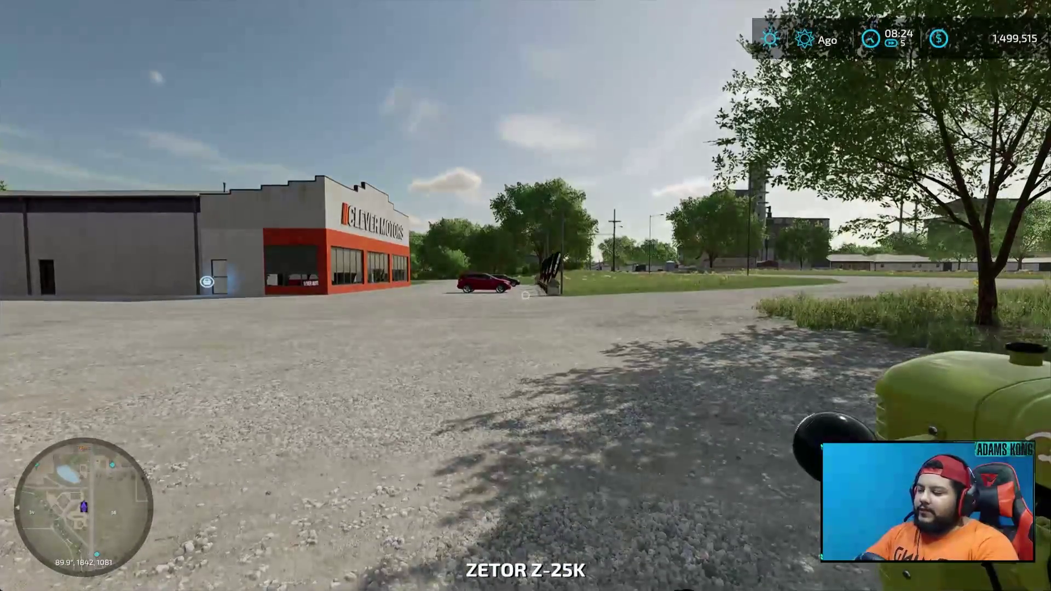
key(Escape)
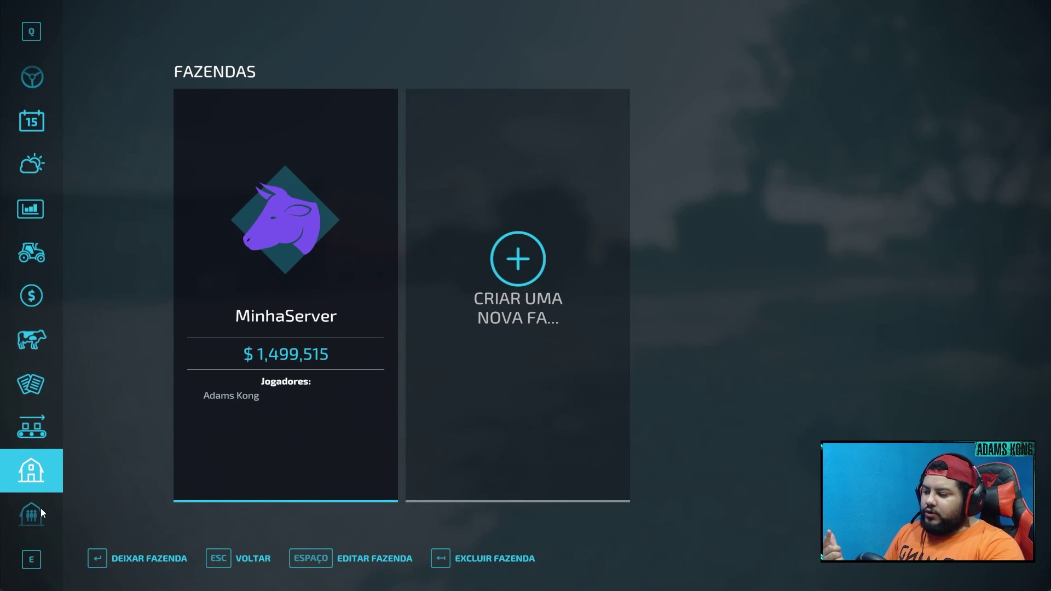
- Save the game from Configurações do Jogo, review Configurações do Servidor, then go back
click(31, 514)
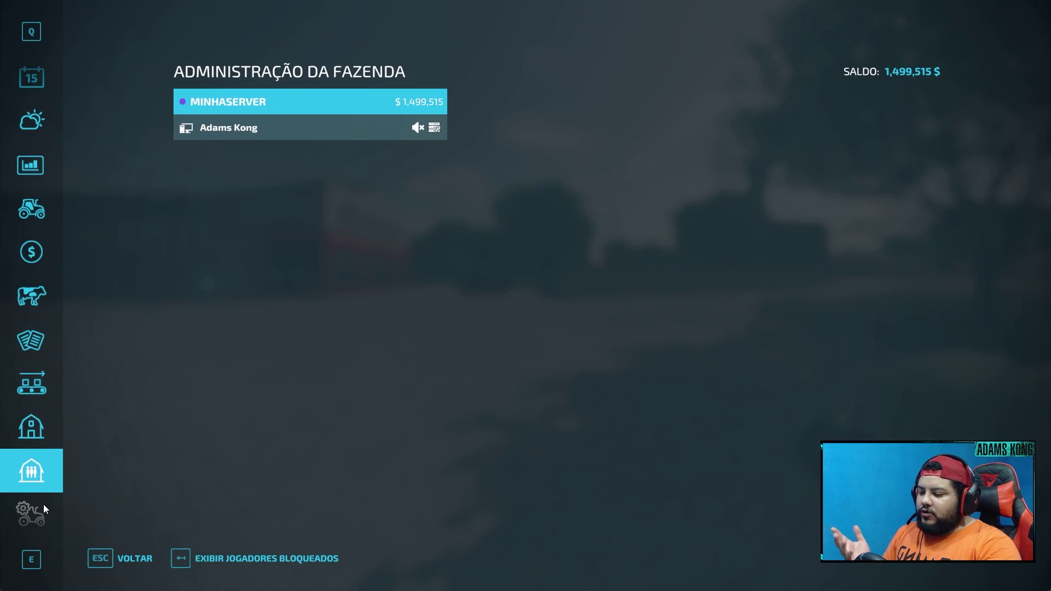
click(41, 504)
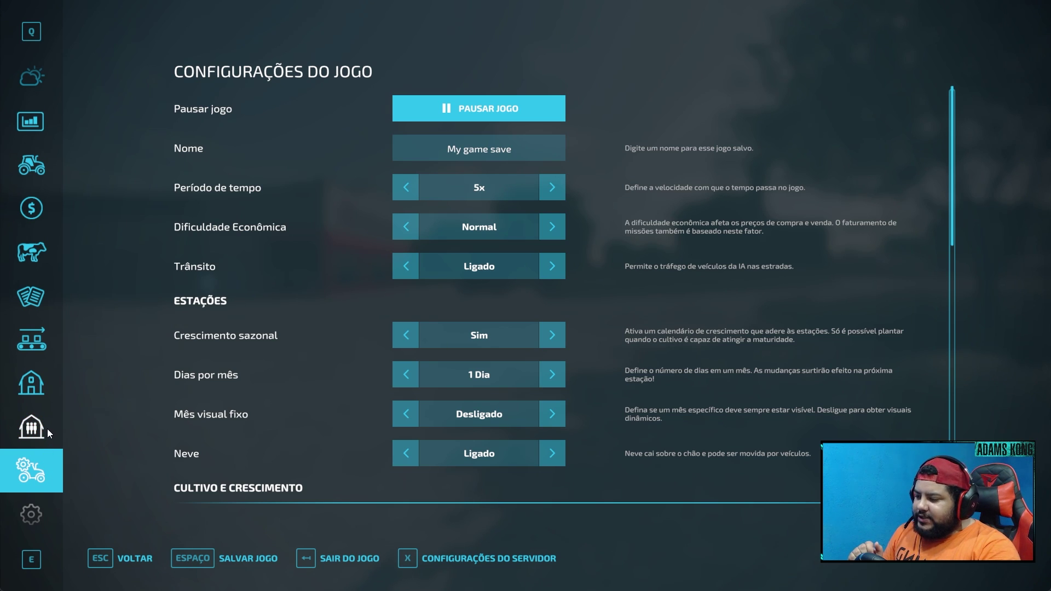
click(211, 560)
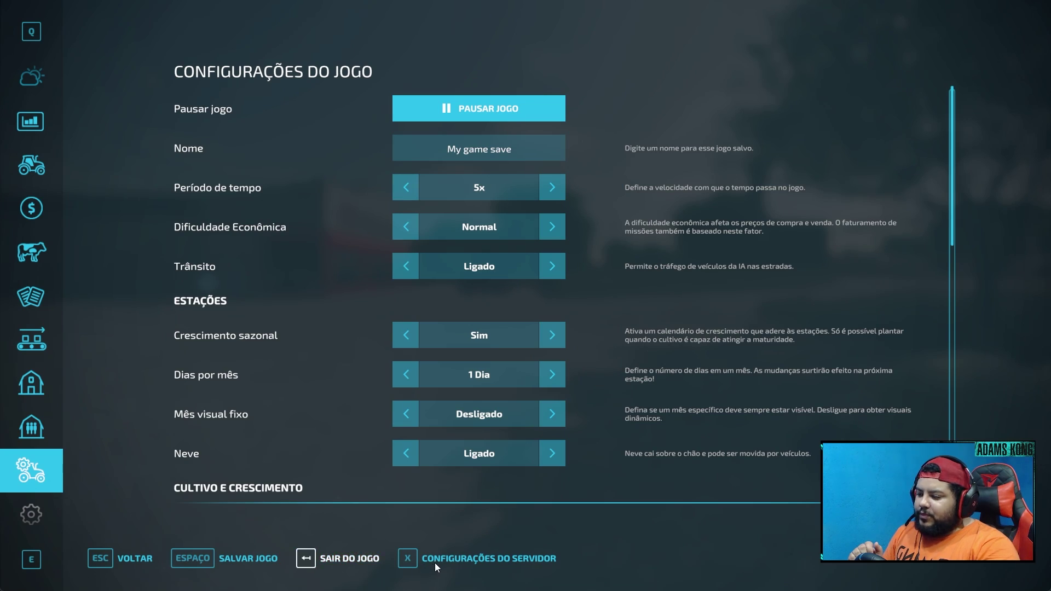
click(435, 563)
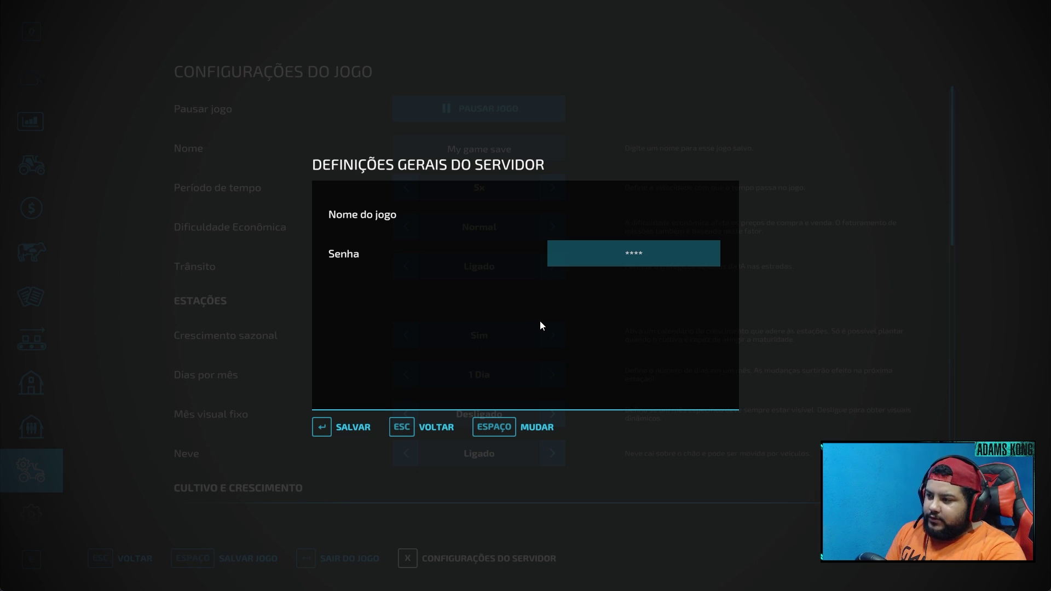
click(412, 429)
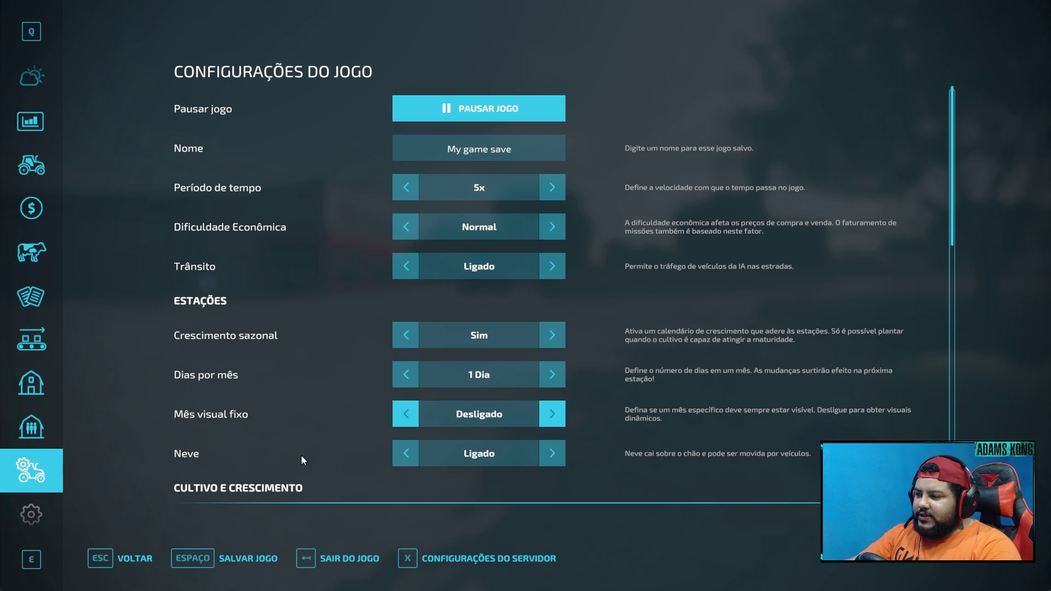
- Walk around the Zetor Z-25K inspecting its rear wheel, then open Configurações do Jogo
key(Escape)
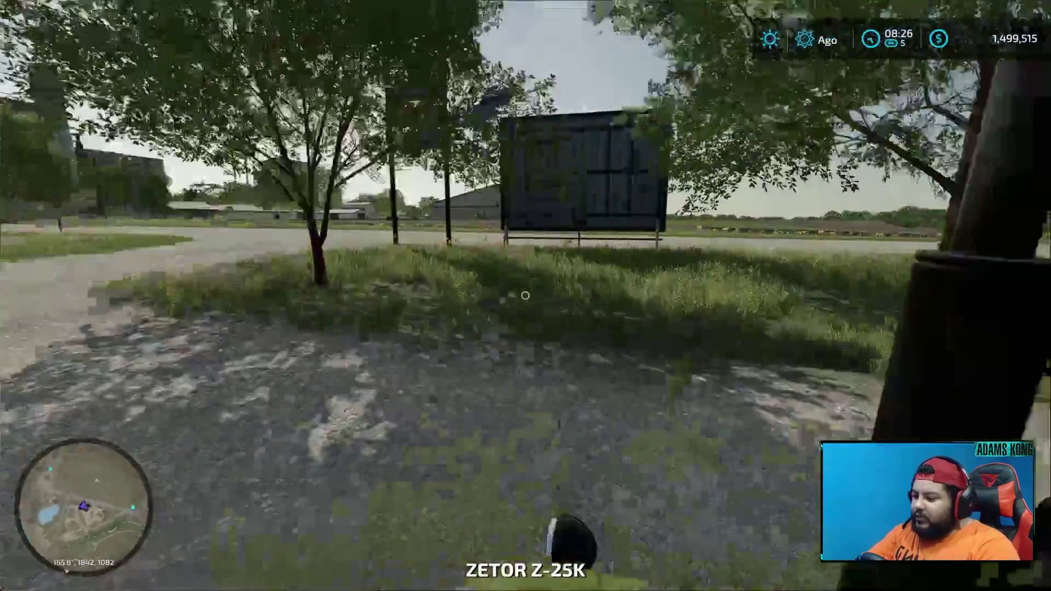
key(w)
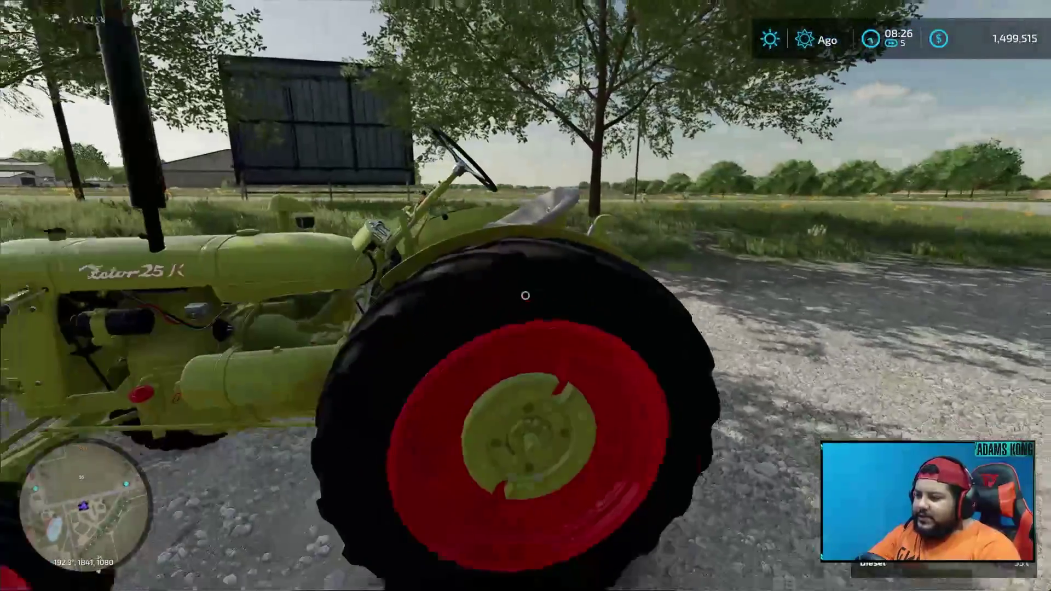
key(Escape)
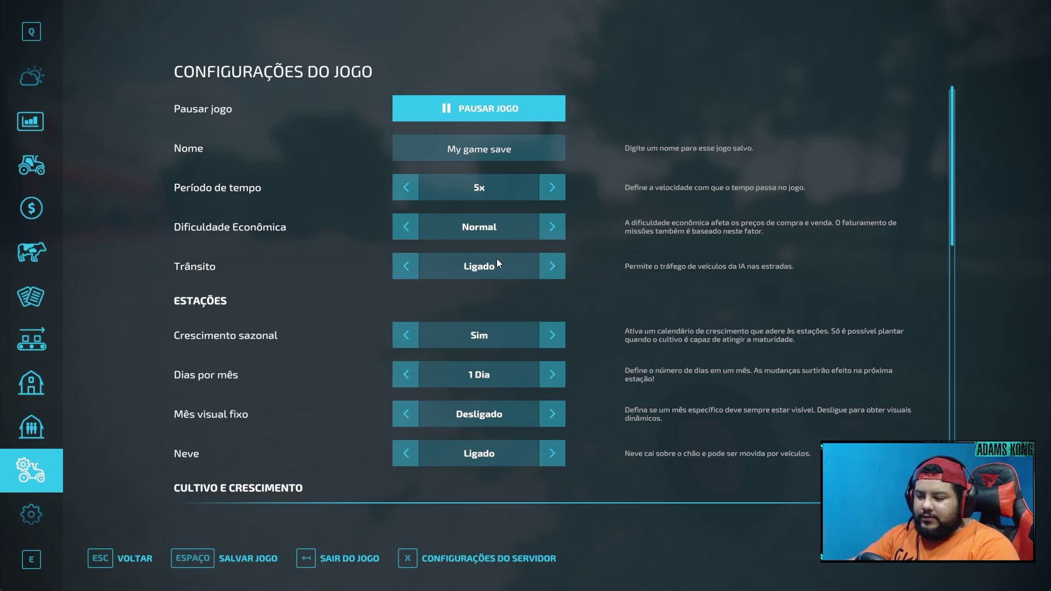
key(Escape)
key(w)
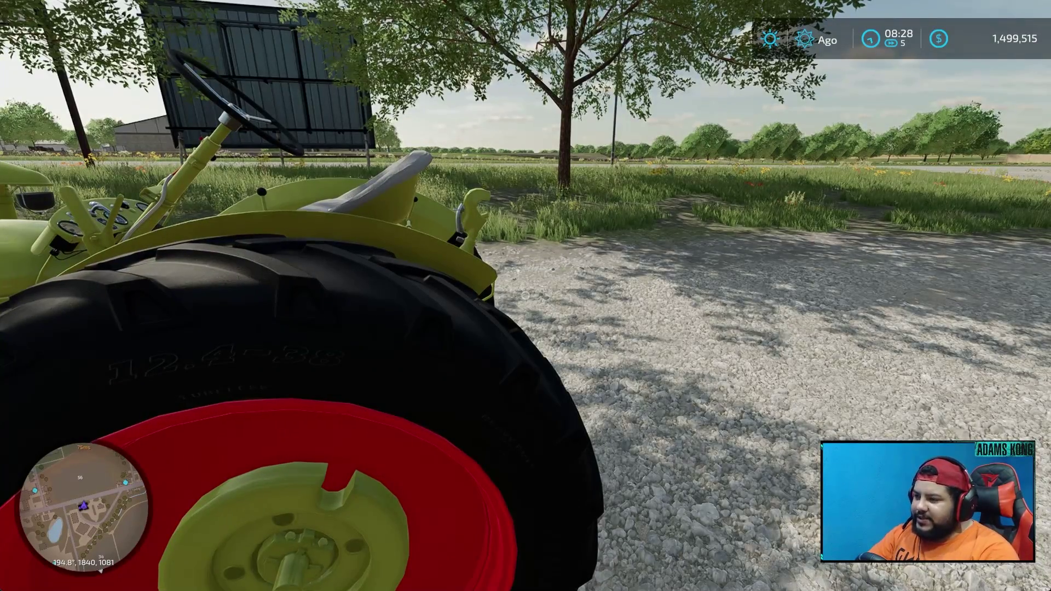
key(w)
key(w)
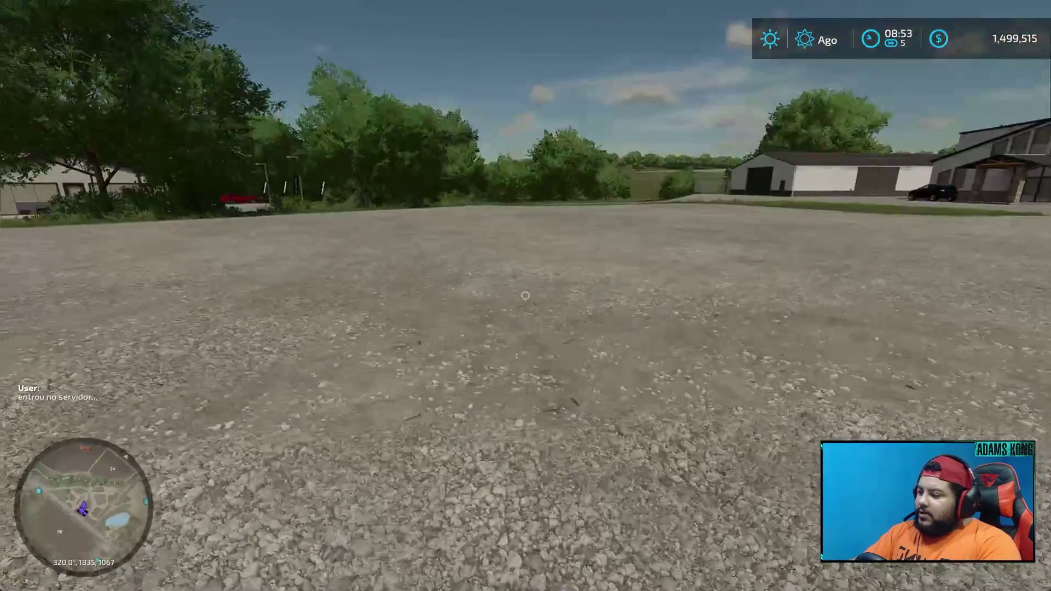
mouse_move(525, 295)
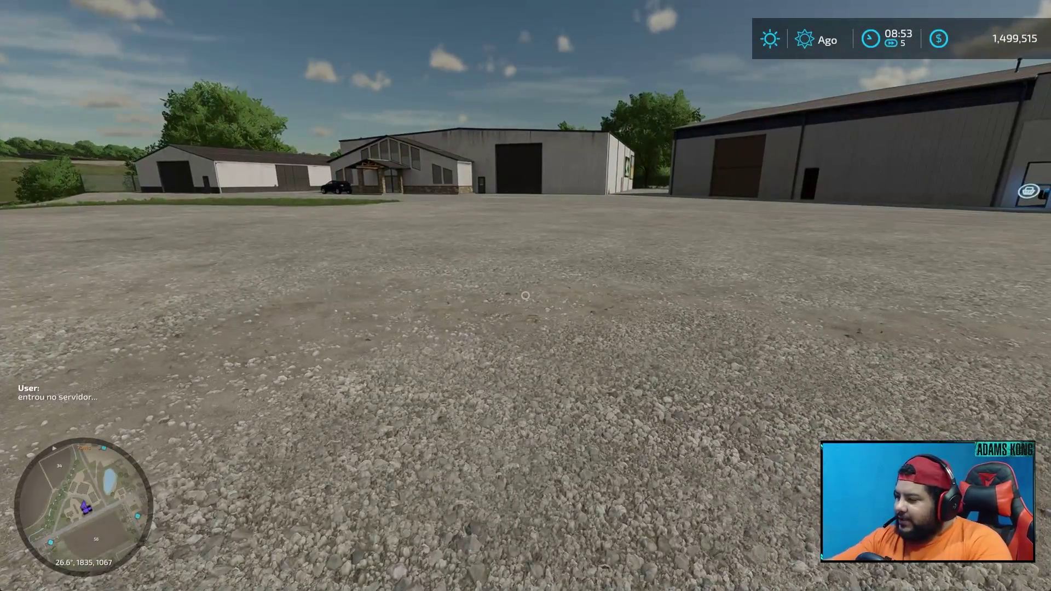
key(Escape)
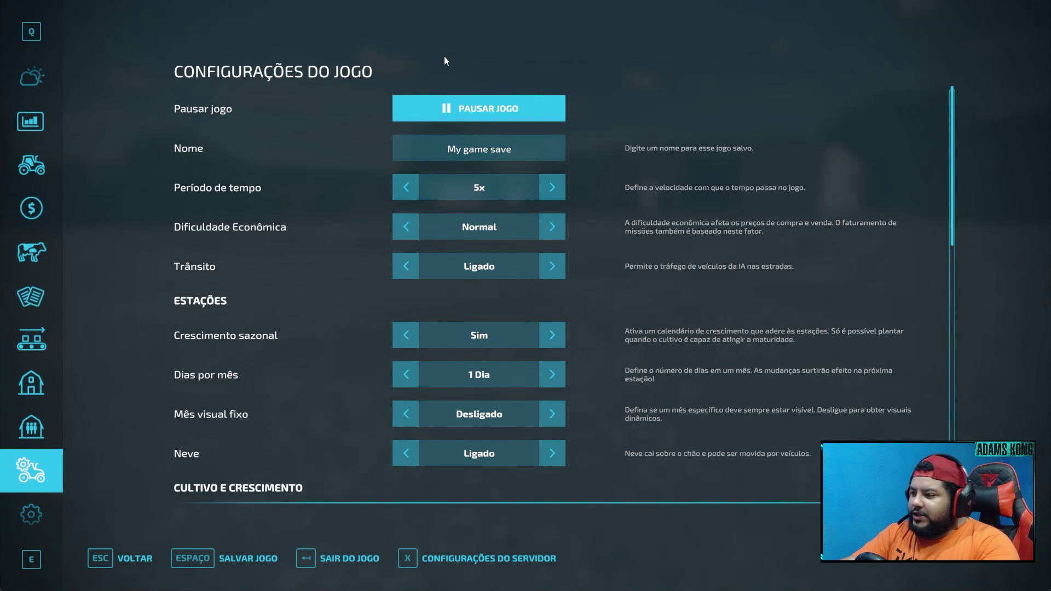
- In Configurações Gerais, set voice chat volume to 100% and voice input to Atividade de voz
scroll(24, 480, down, 3)
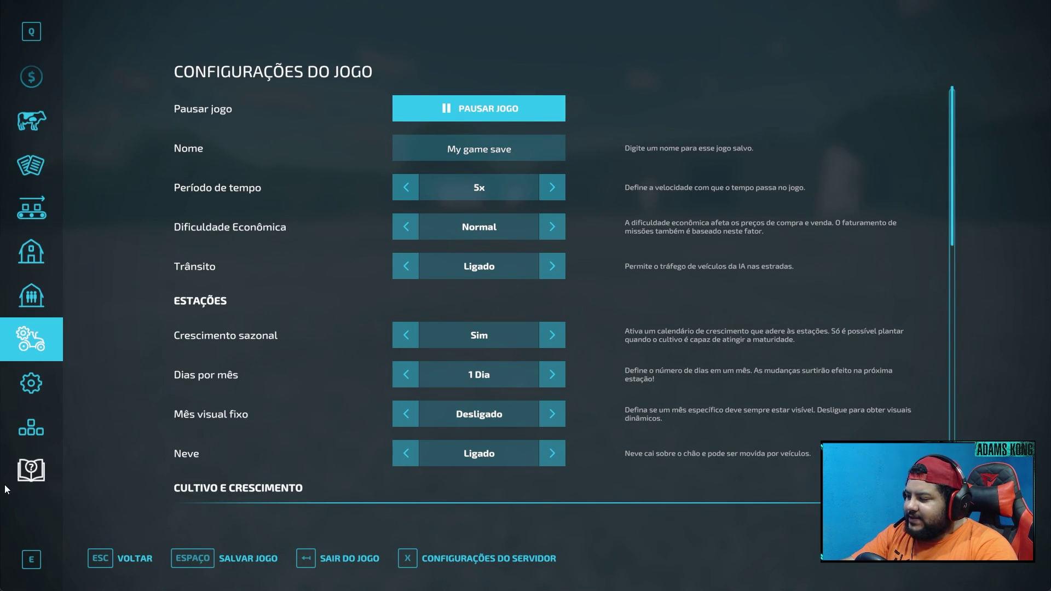
click(18, 443)
click(24, 399)
scroll(355, 400, down, 10)
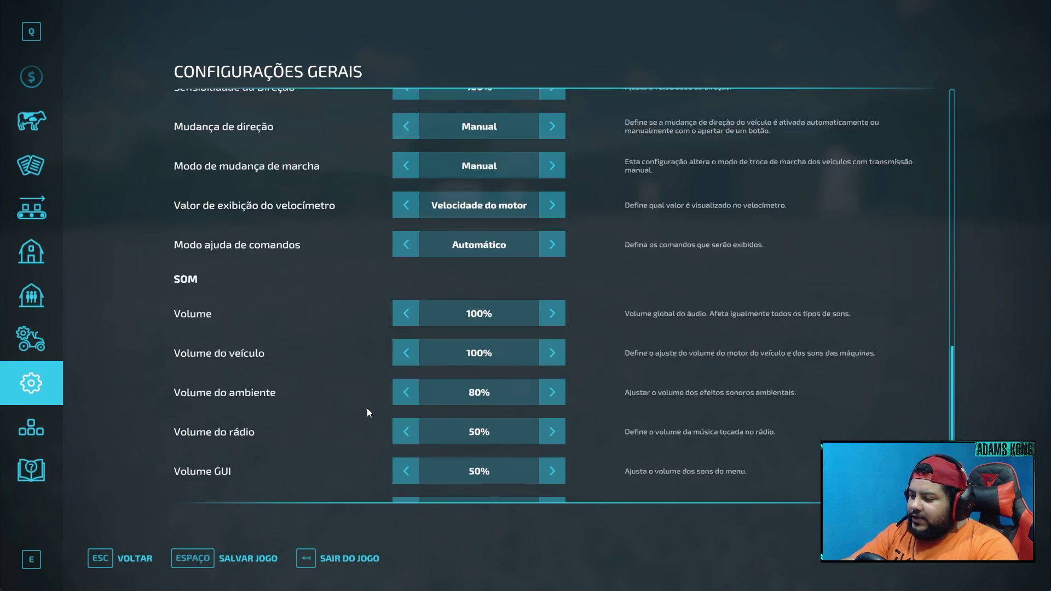
scroll(367, 408, down, 3)
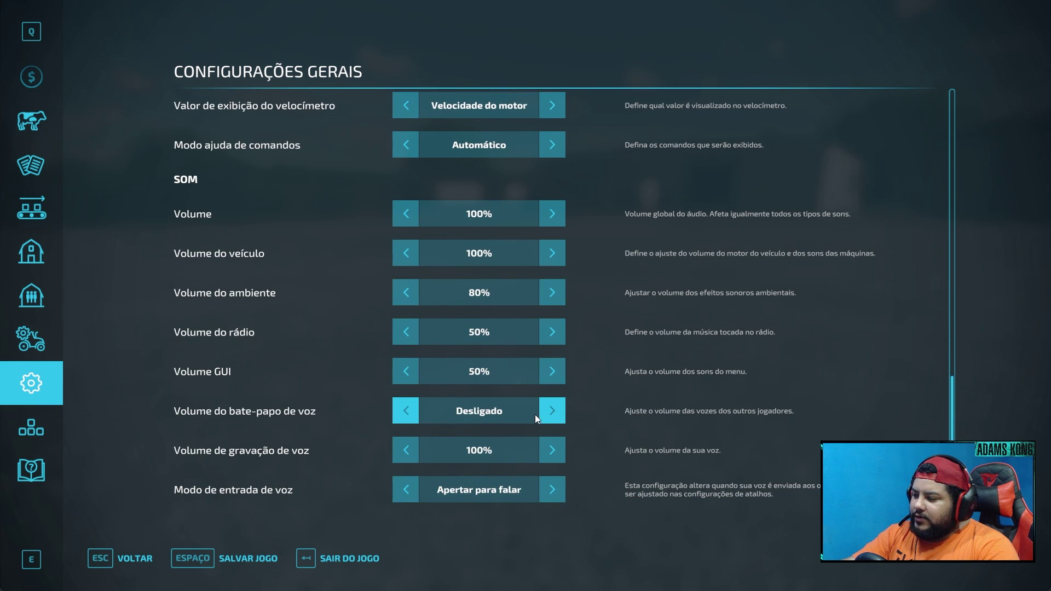
click(553, 415)
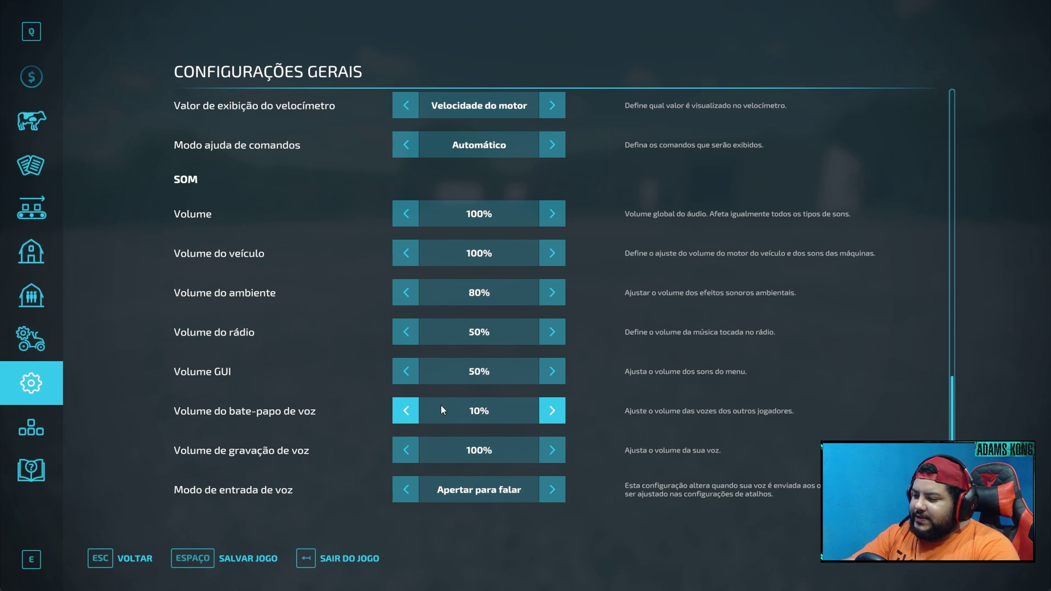
click(402, 414)
click(402, 414)
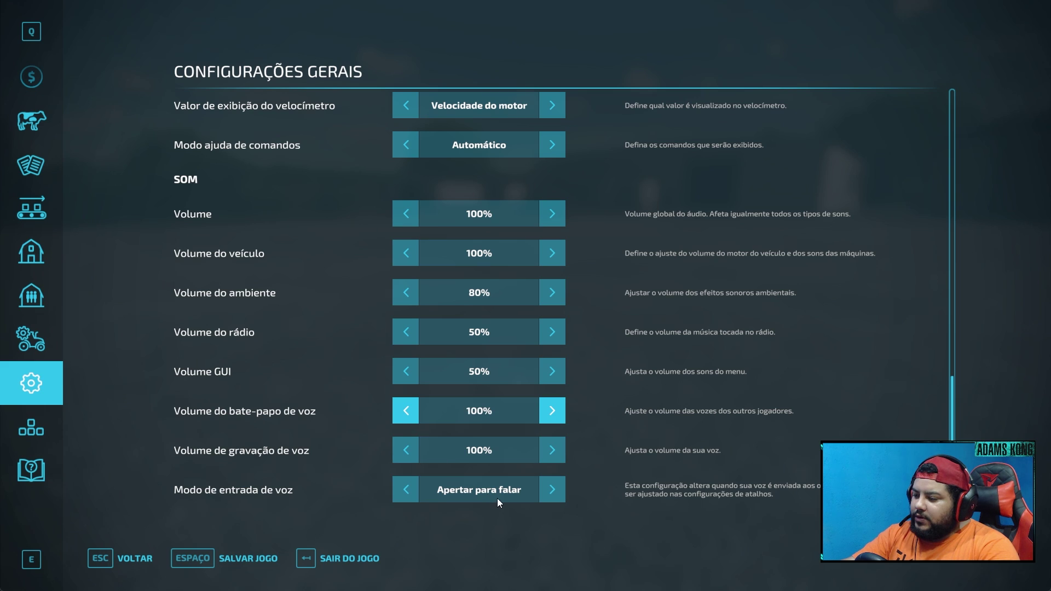
click(550, 489)
click(551, 488)
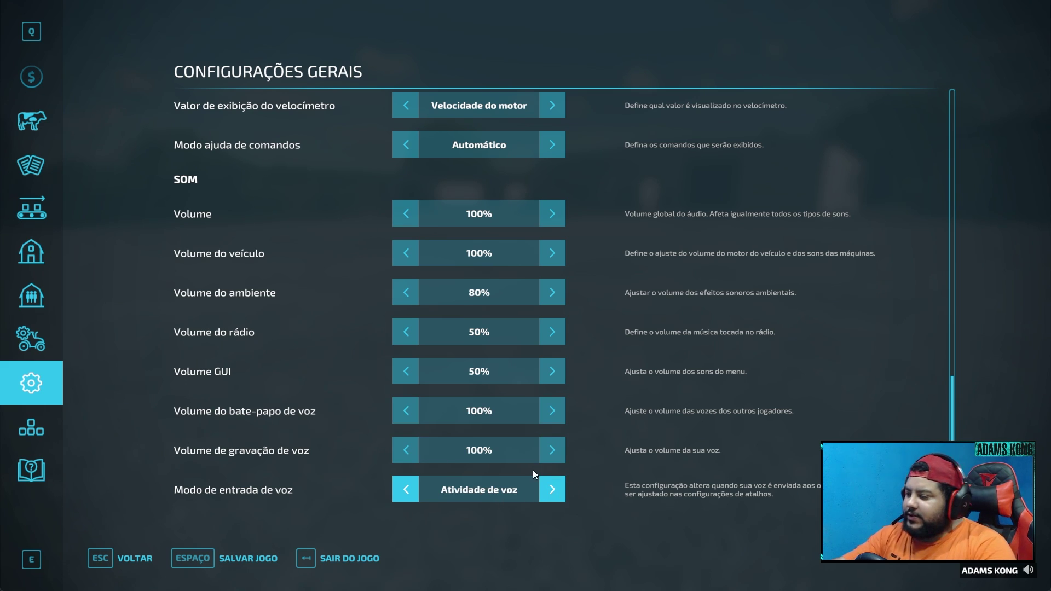
key(Escape)
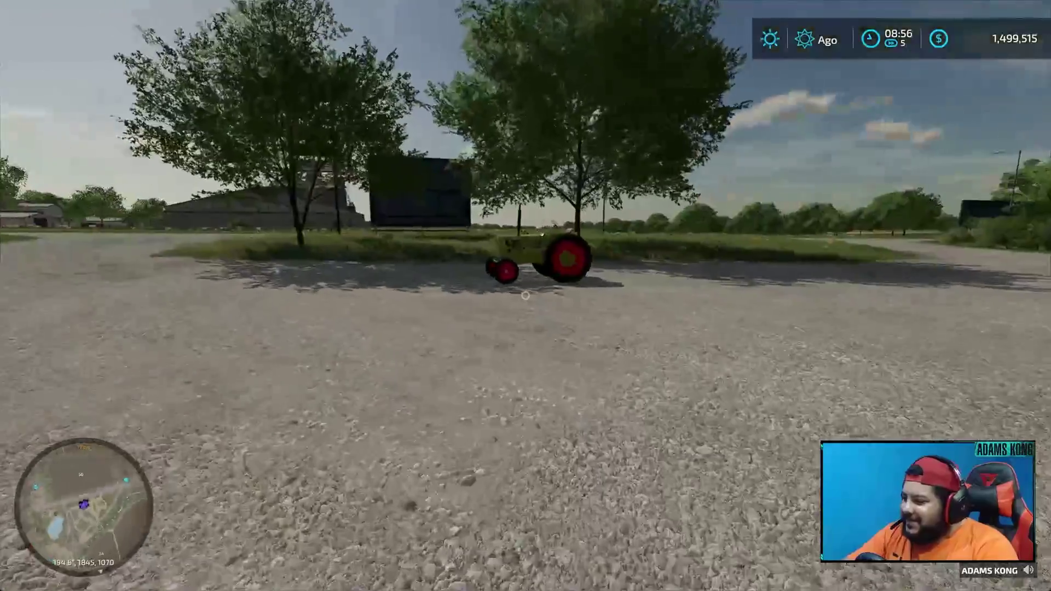
- Open the in-game menu and look through the Animais and Mapa pages
key(Escape)
click(31, 121)
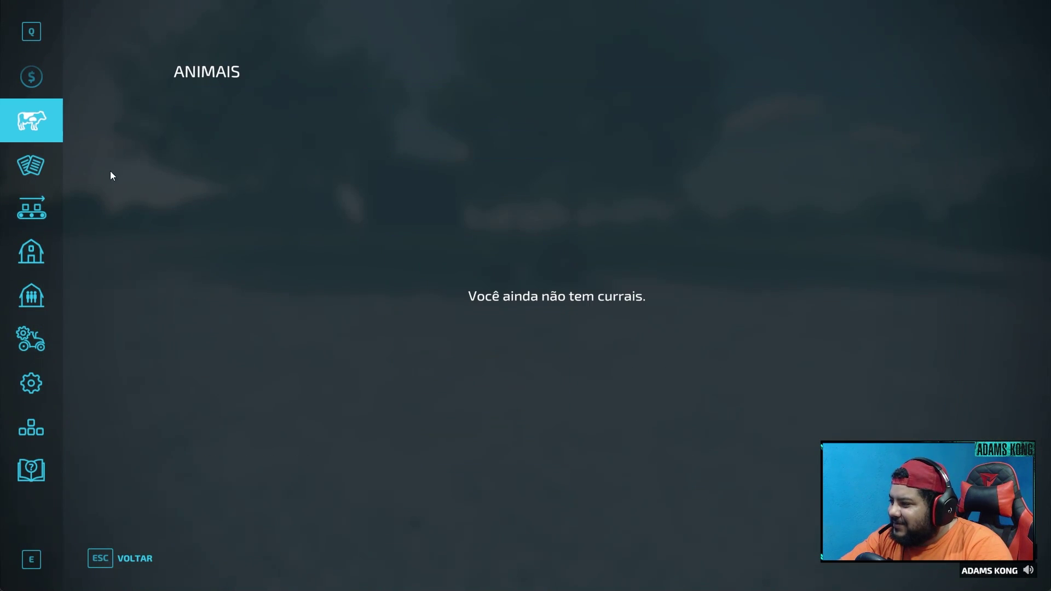
scroll(34, 173, up, 4)
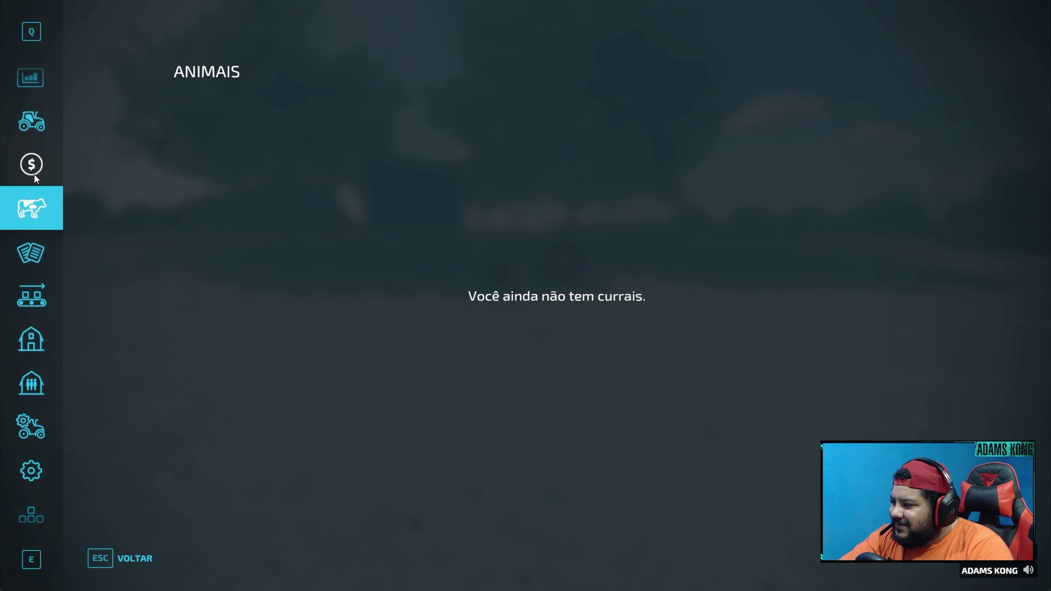
scroll(33, 173, up, 3)
click(32, 123)
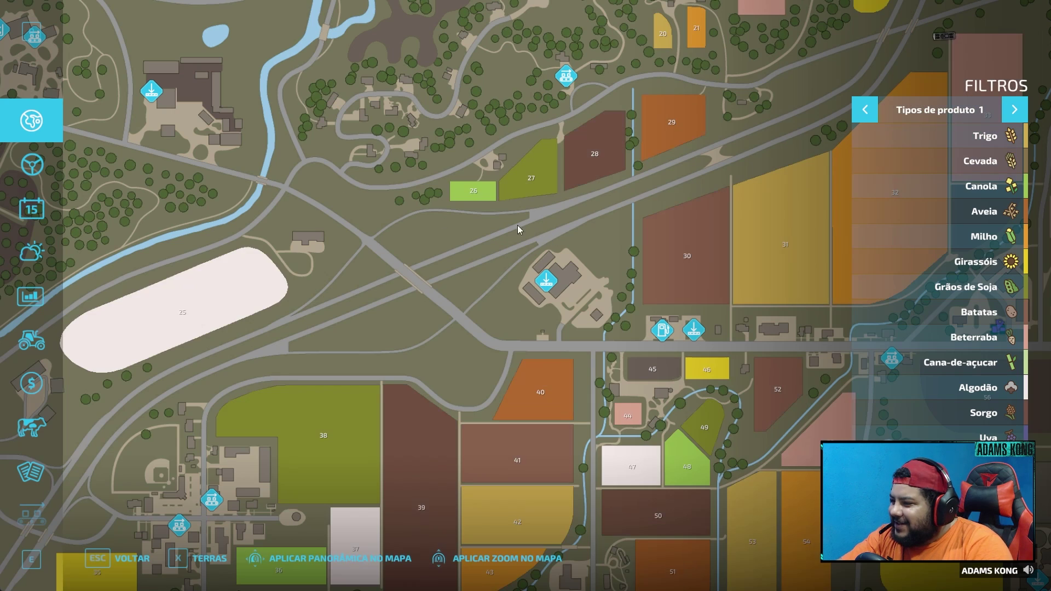
scroll(499, 339, down, 2)
drag(380, 359, 150, 356)
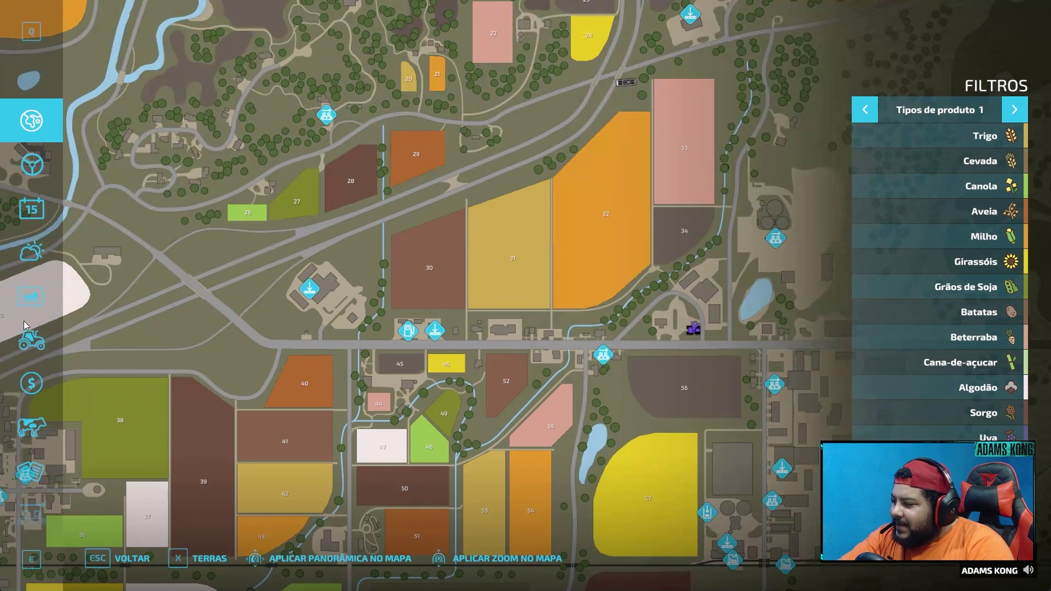
- Check the Preços and Finanças pages, then go to the Administração da Fazenda page
click(31, 300)
click(36, 372)
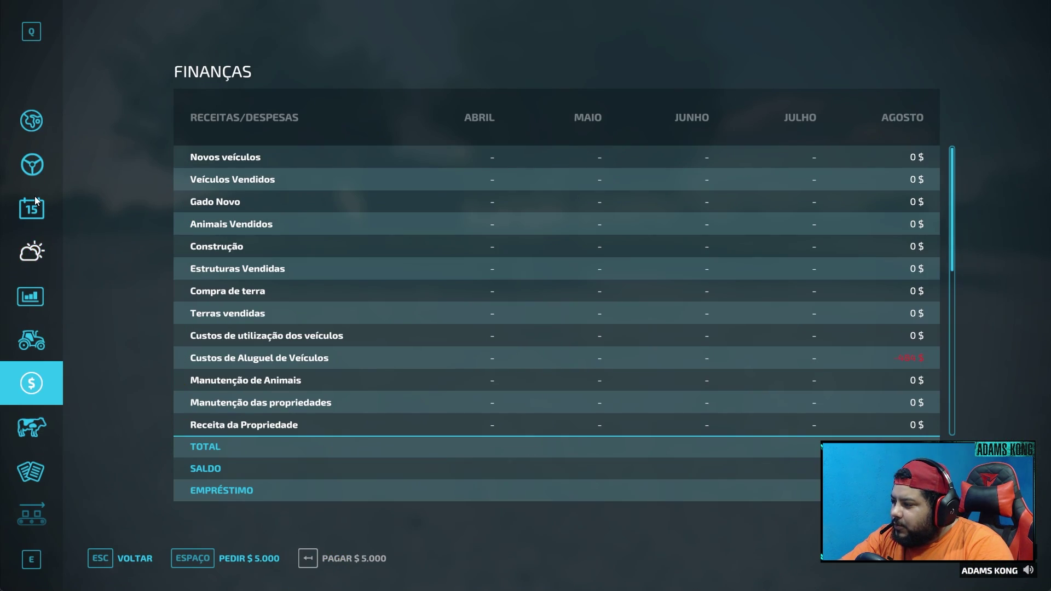
click(32, 164)
scroll(38, 431, down, 5)
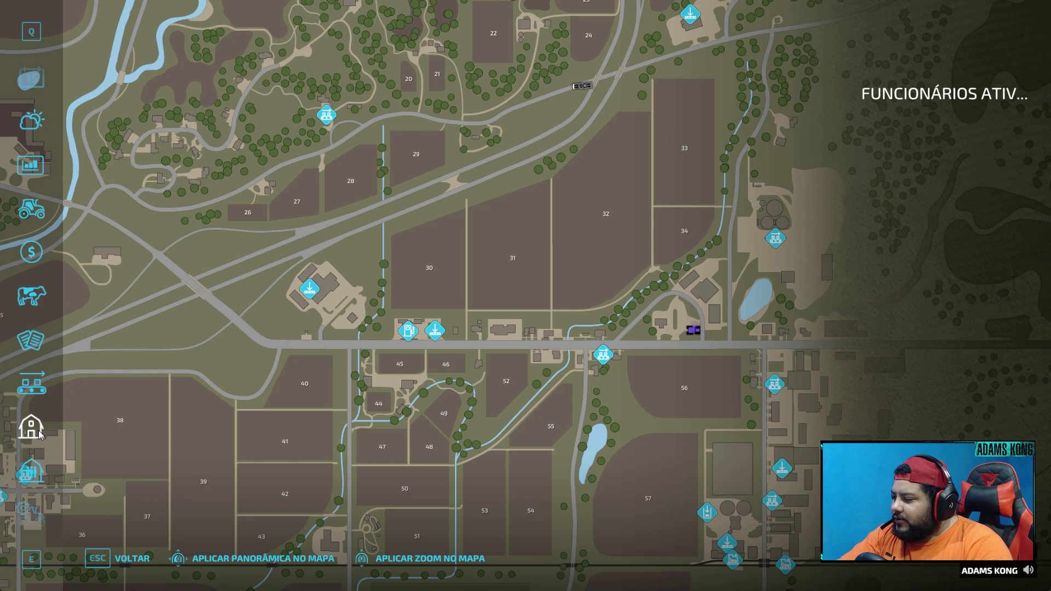
click(24, 393)
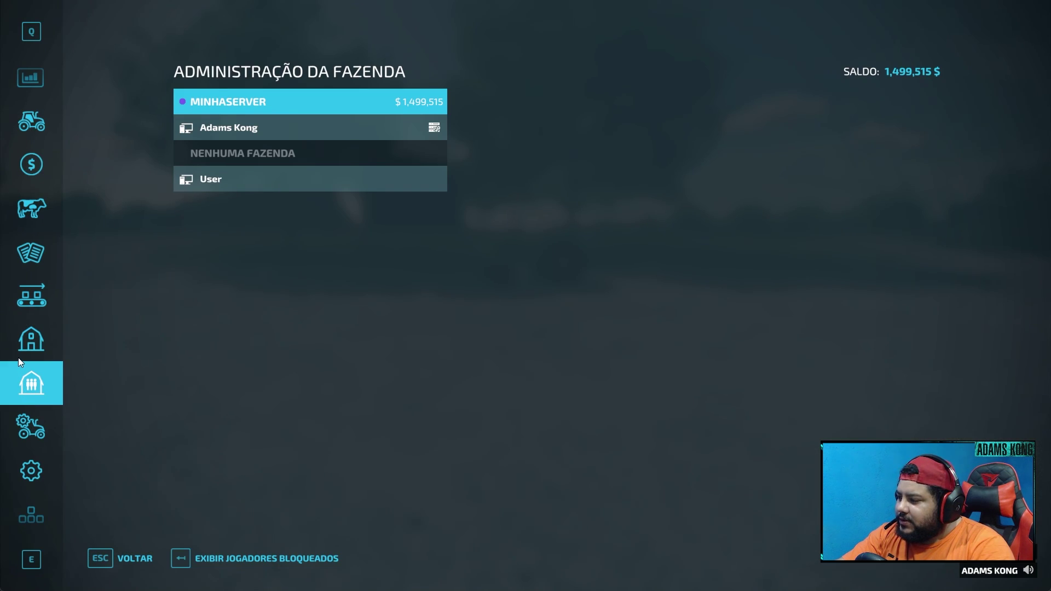
- View the MinhaServer farm overview, then select the User player's row to show its actions and permissions
click(17, 346)
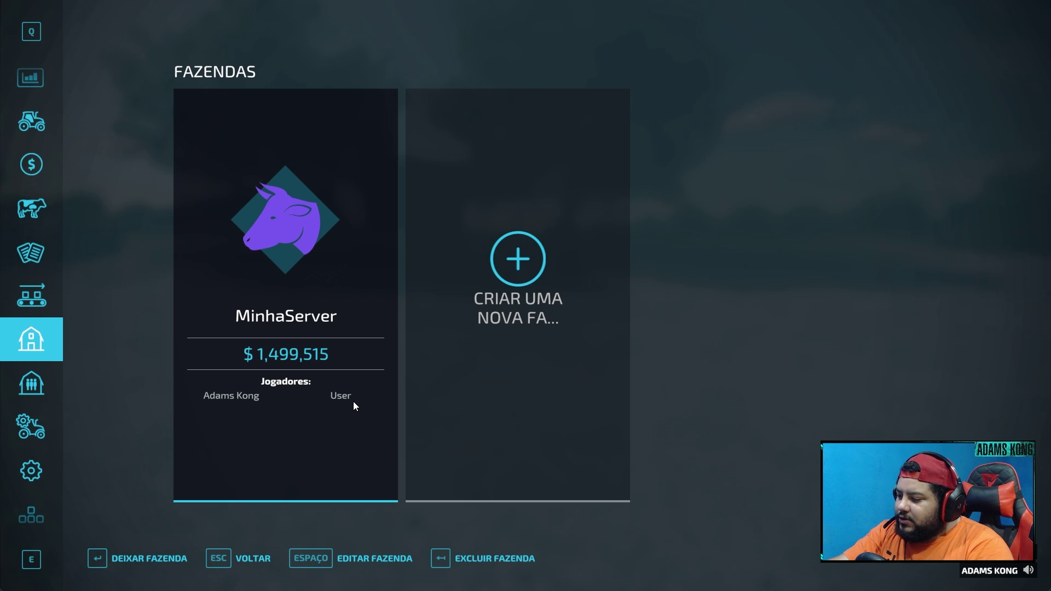
click(33, 387)
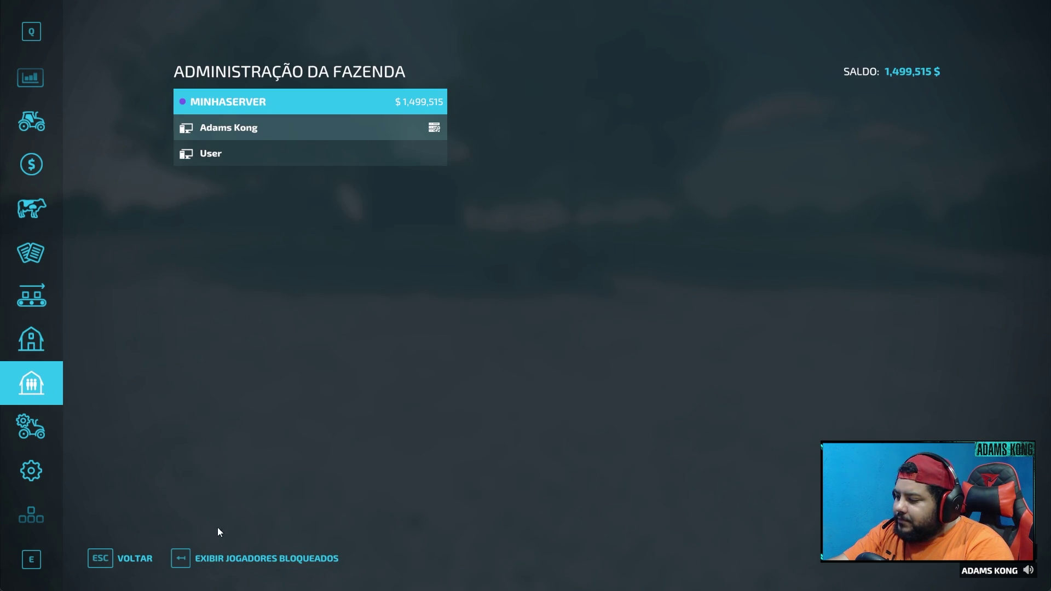
click(212, 156)
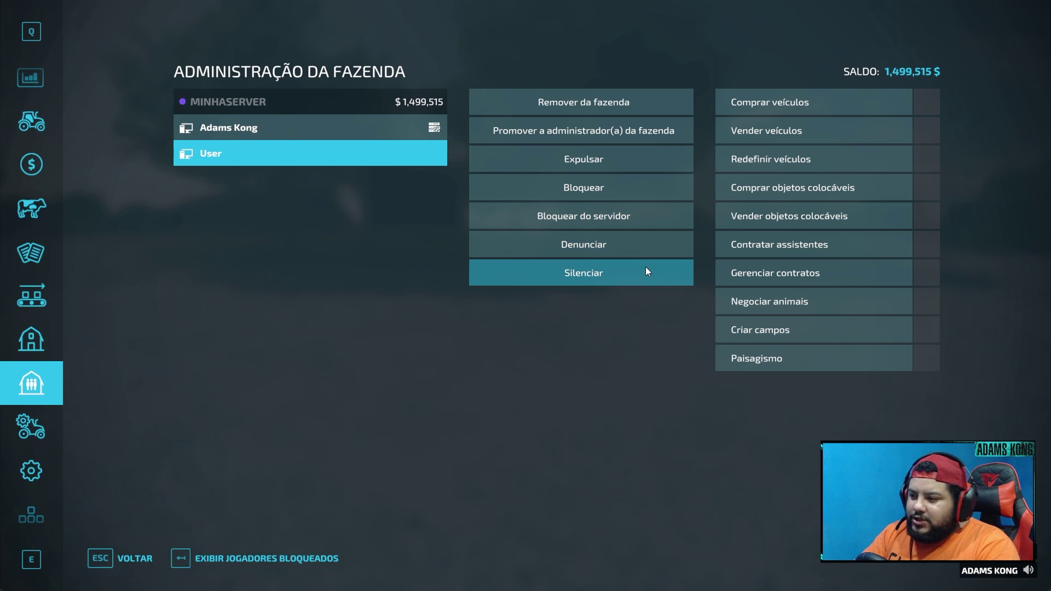
- Mute the other player and grant farm permissions such as Negociar animais
click(624, 280)
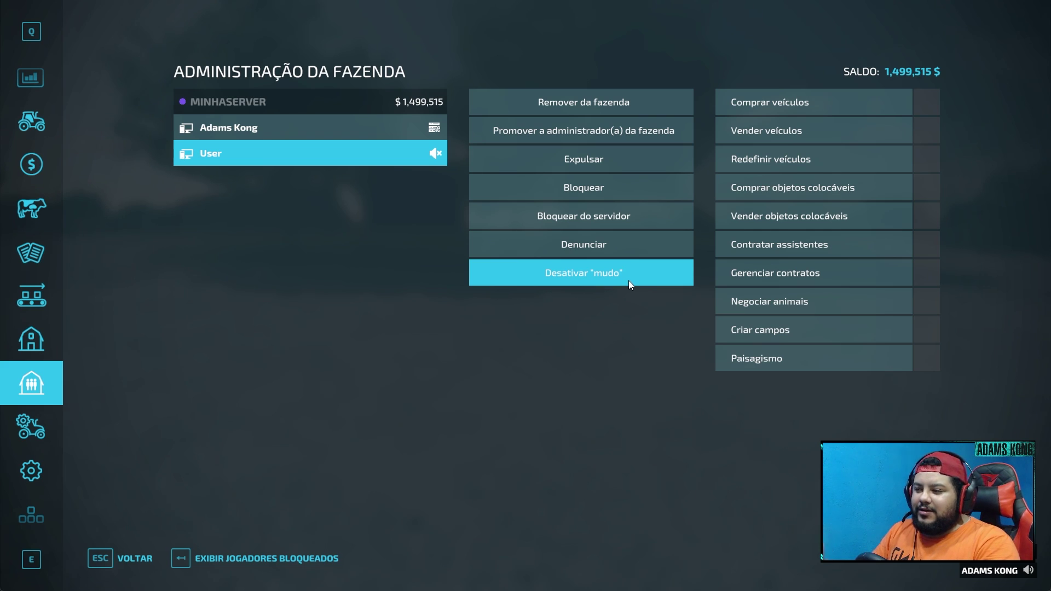
click(629, 281)
click(627, 280)
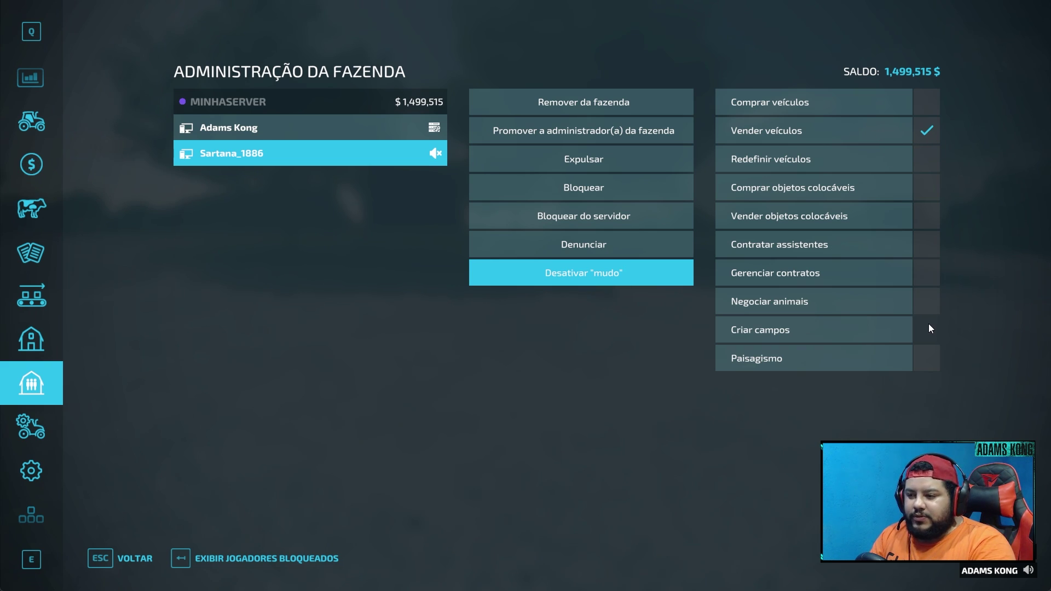
click(922, 305)
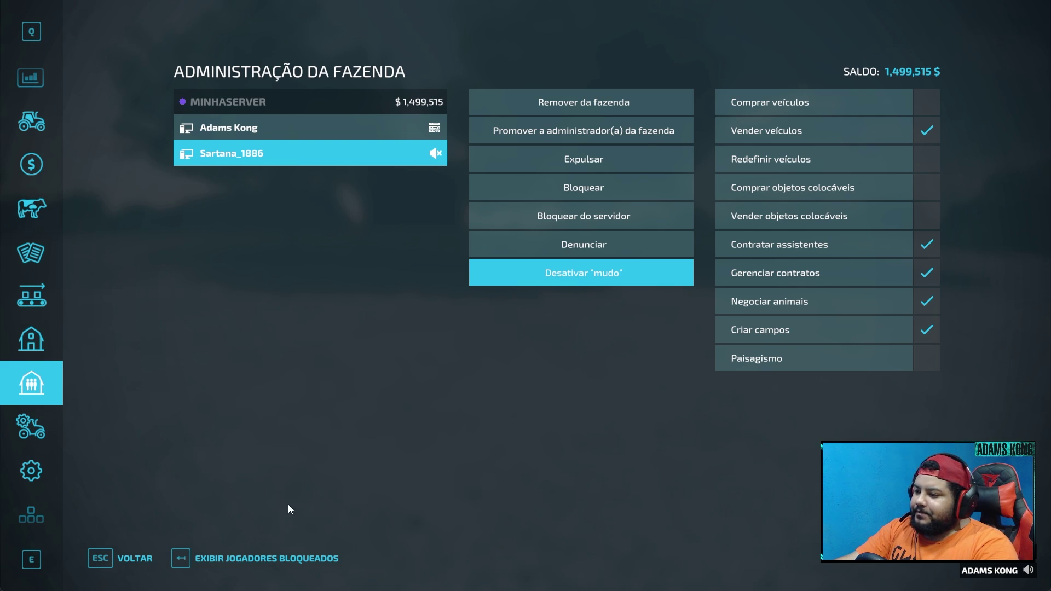
click(243, 563)
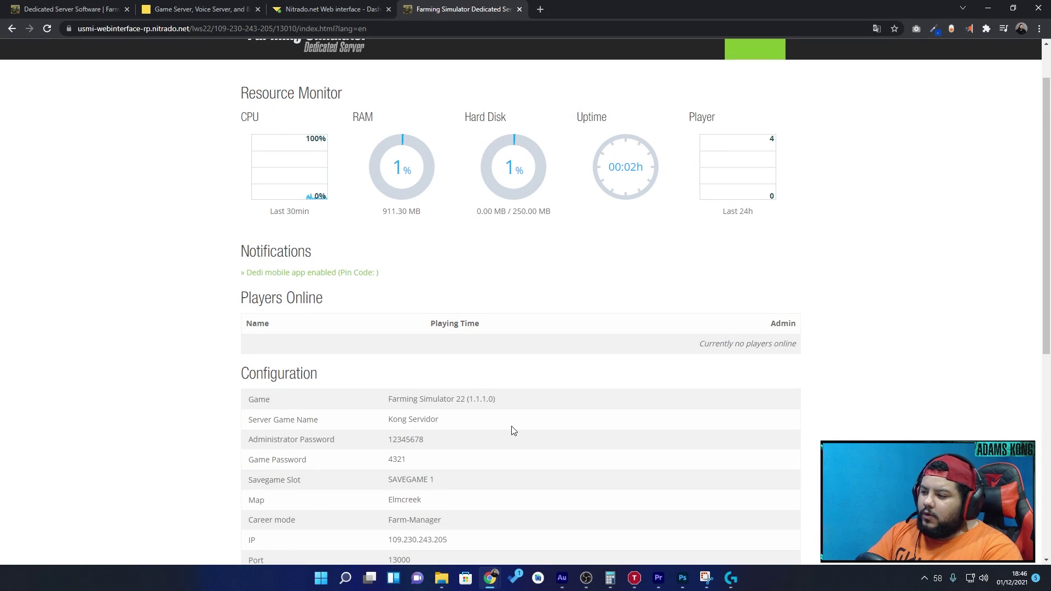
- Stop the Farming Simulator game server in the web interface
scroll(513, 431, up, 2)
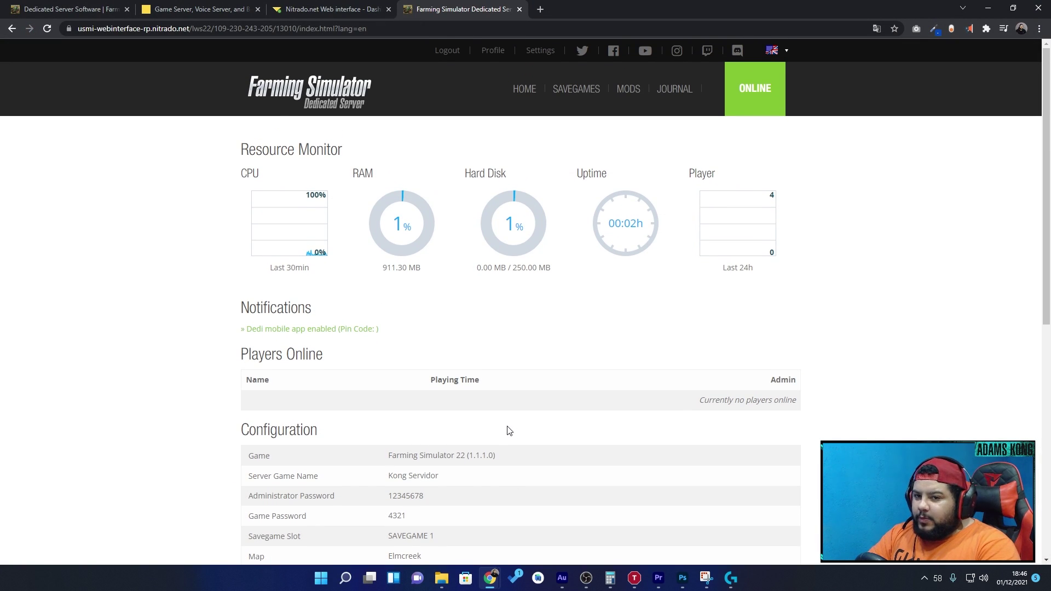
scroll(404, 305, down, 8)
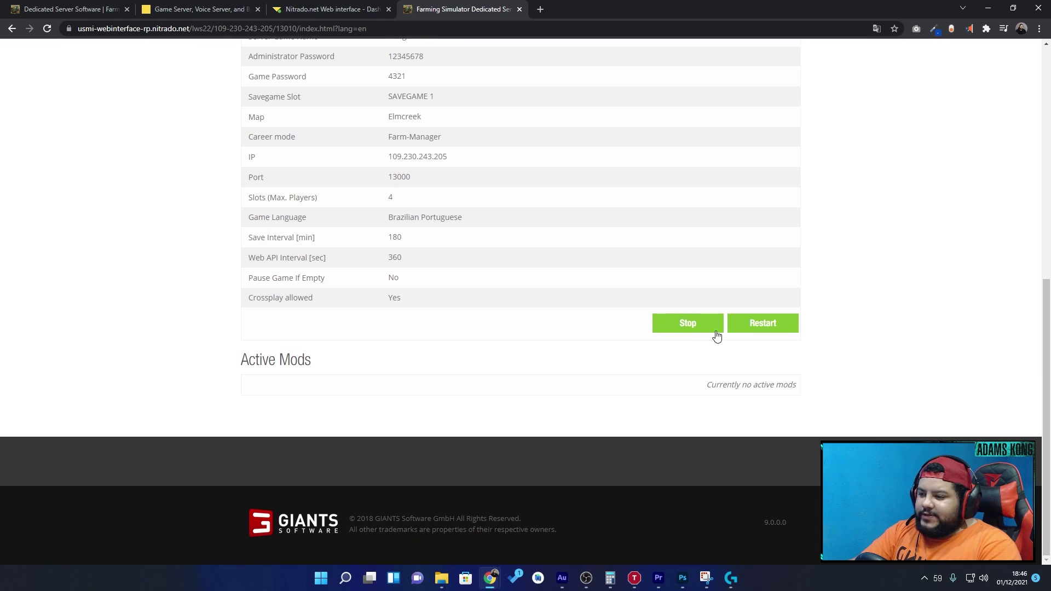
click(696, 332)
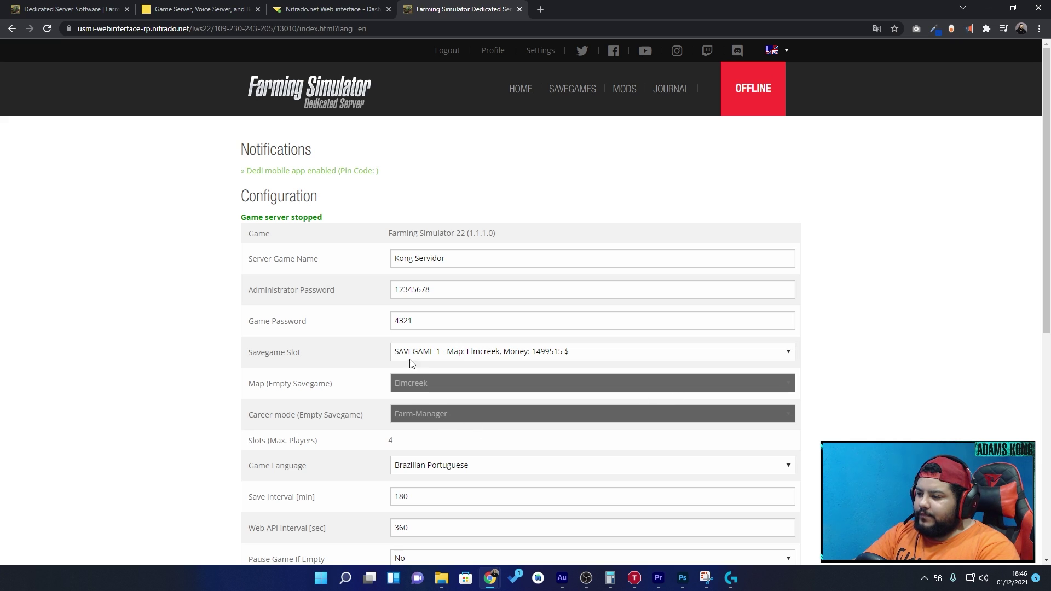
- Go to the server's MODS page from the top navigation
scroll(383, 394, down, 5)
scroll(361, 434, down, 2)
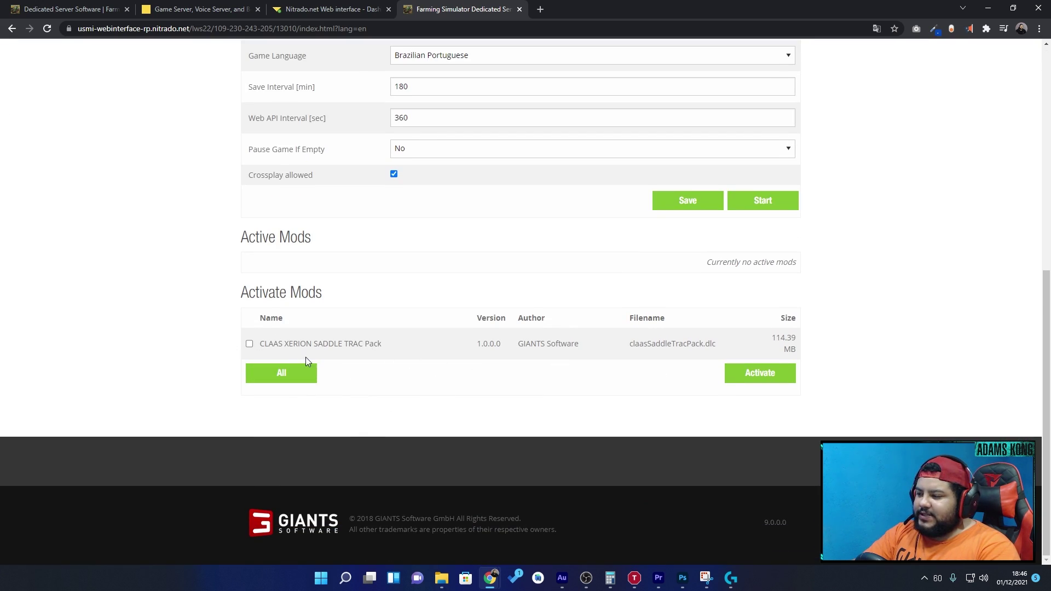
click(425, 404)
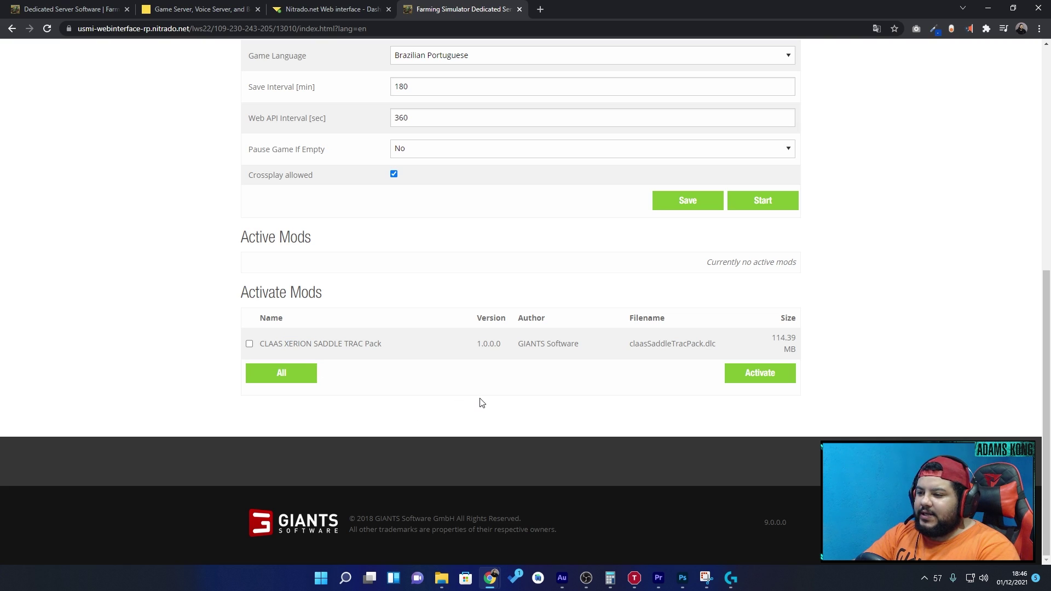
scroll(506, 415, up, 8)
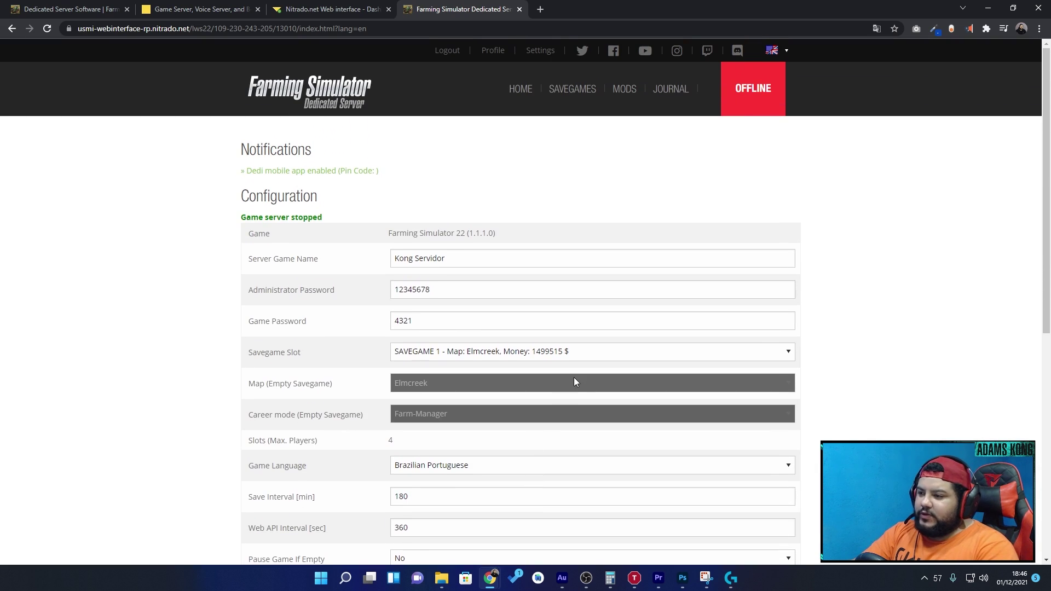
click(623, 96)
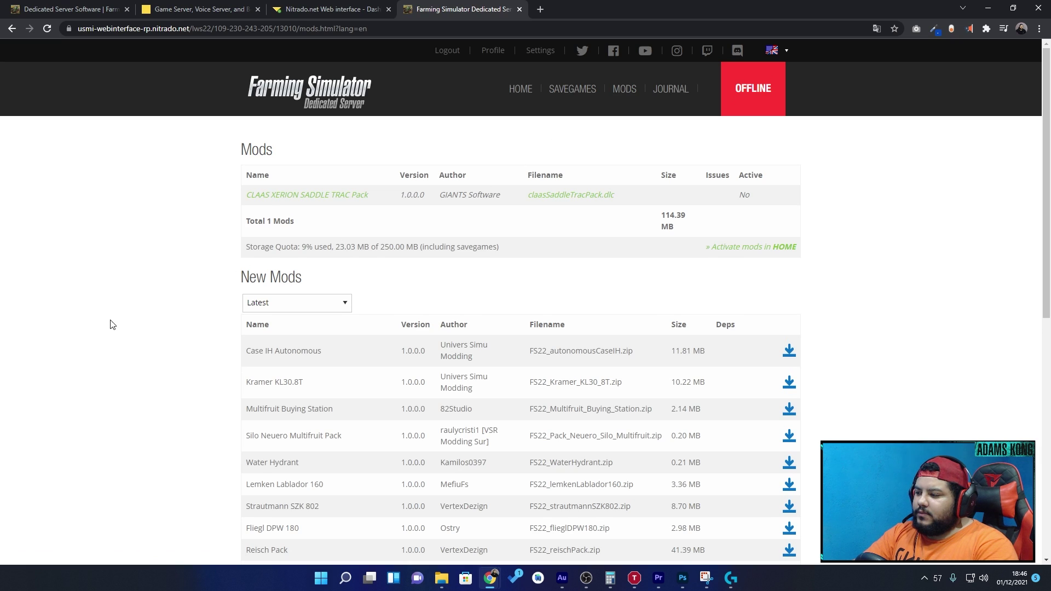
- Open the Escolher arquivos file picker for uploading a mod
scroll(399, 340, down, 4)
scroll(312, 328, up, 1)
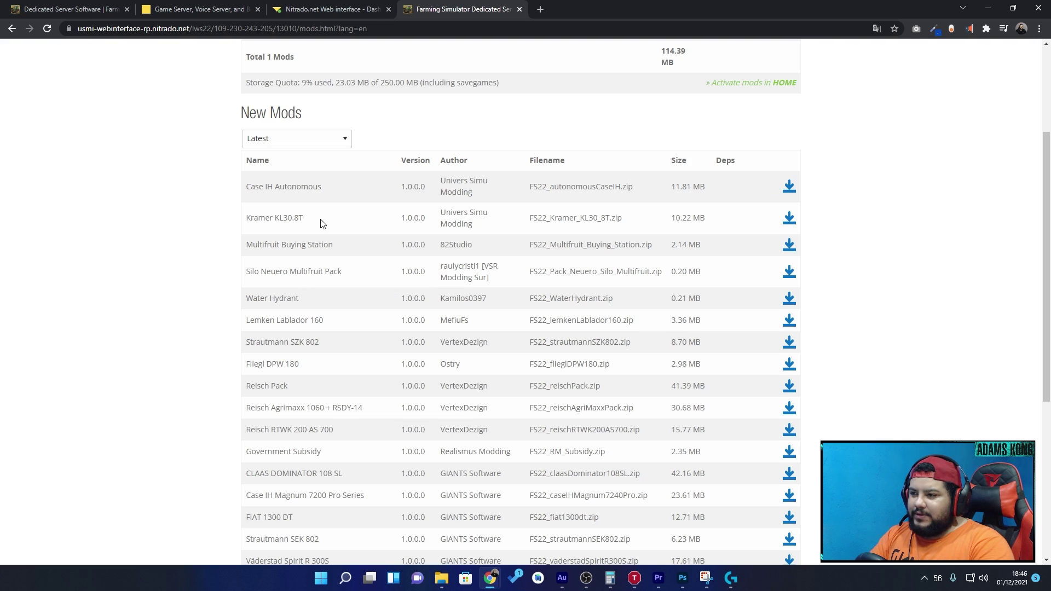
scroll(323, 230, down, 4)
scroll(328, 242, up, 5)
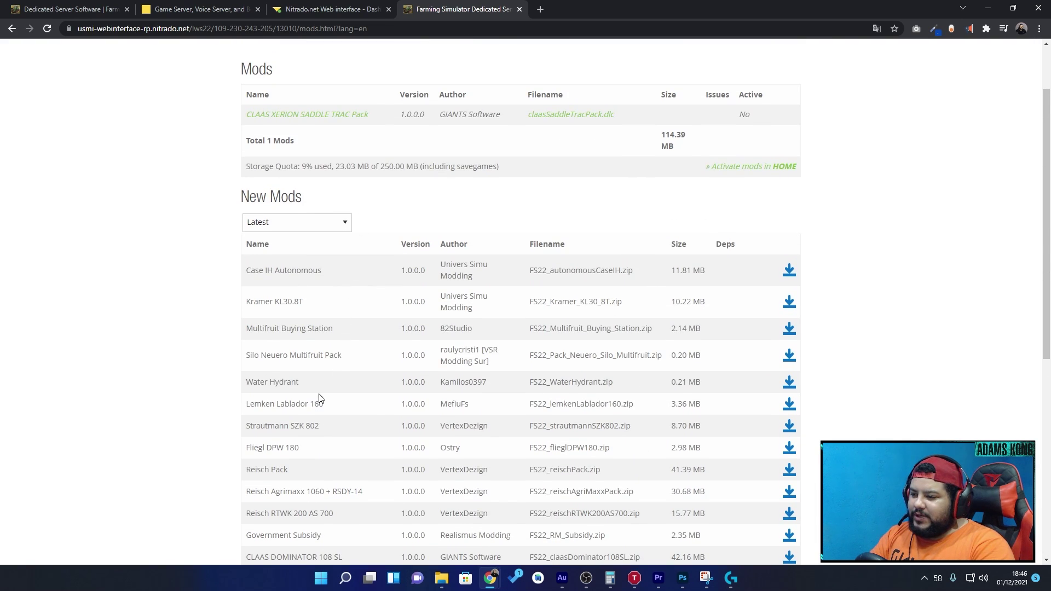
scroll(319, 399, down, 6)
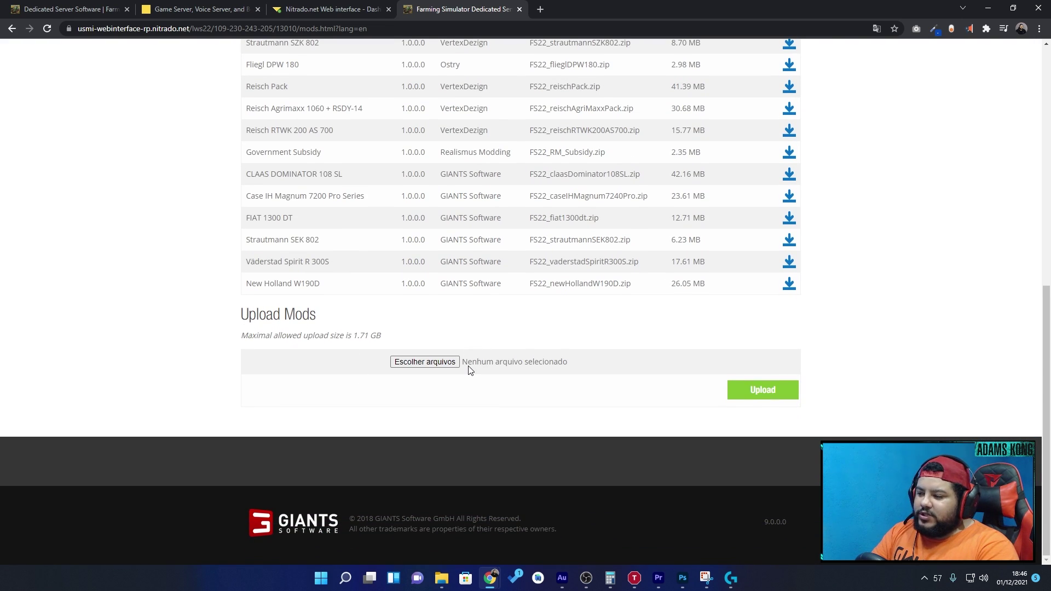
click(445, 363)
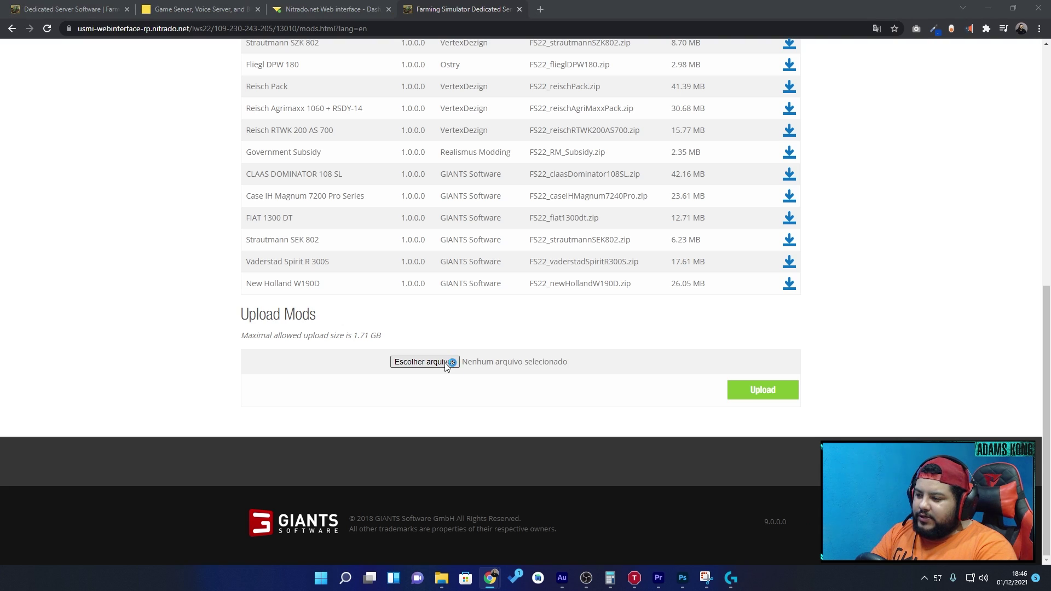
- Browse to Documents > My Games > FarmingSimulator2022 > mods
scroll(55, 165, up, 3)
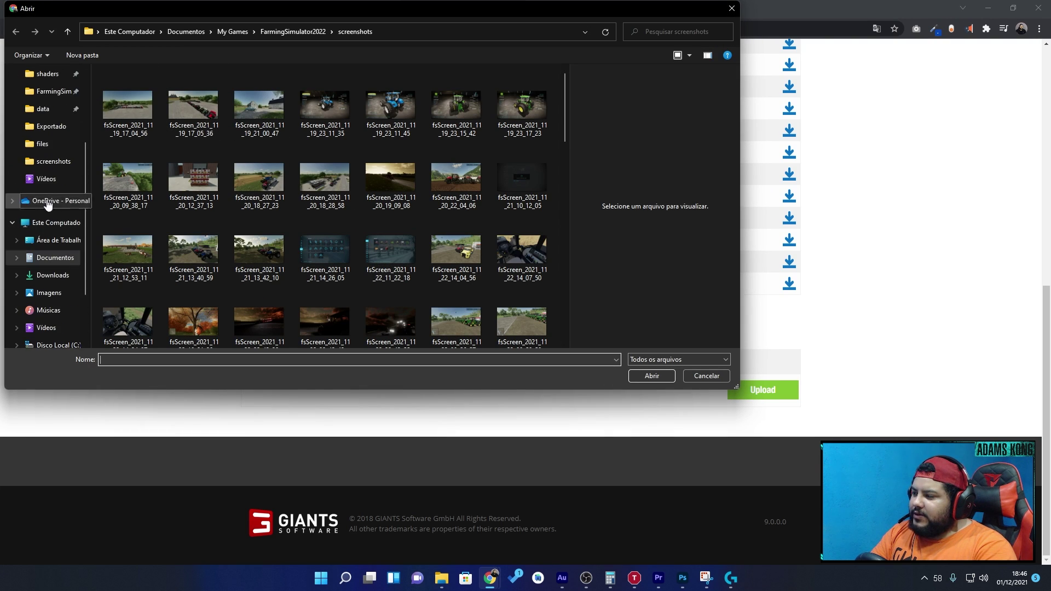
click(52, 167)
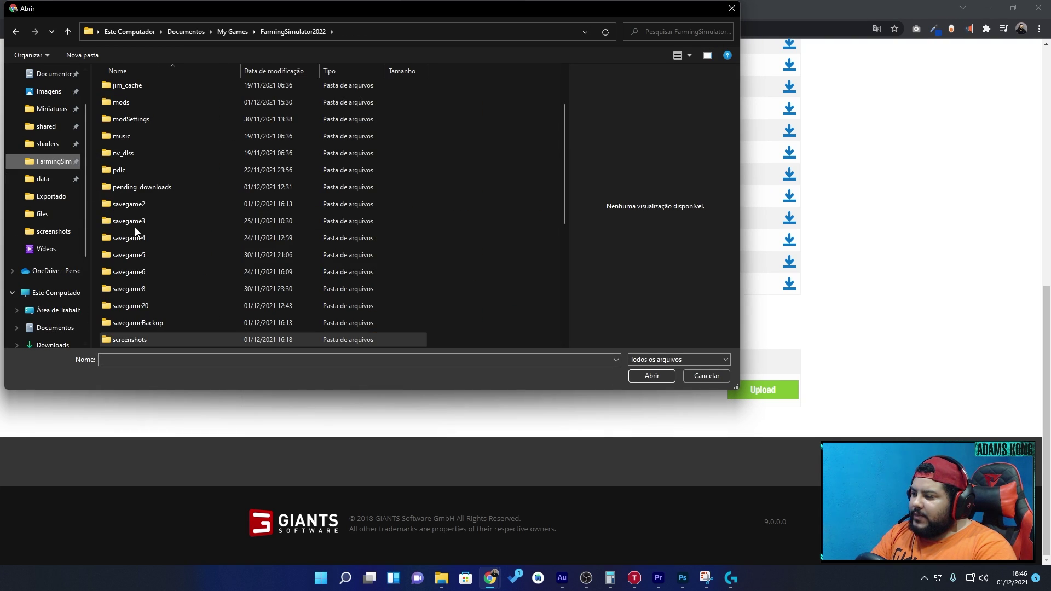
scroll(153, 247, down, 2)
scroll(144, 275, up, 3)
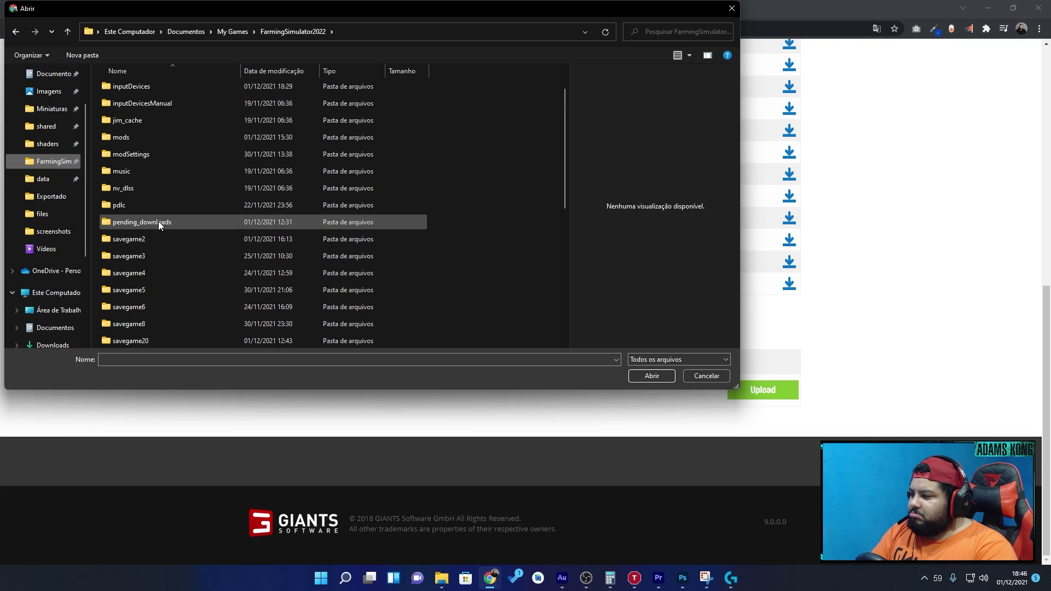
scroll(156, 213, up, 1)
double_click(124, 176)
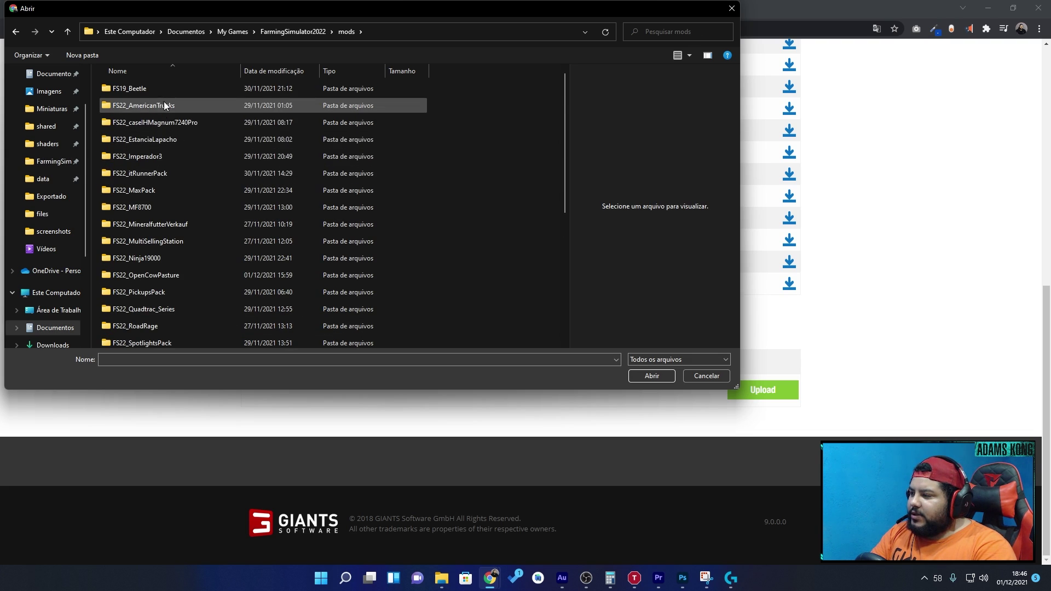
- Look into the FS19_Beetle and FS22_MaxPack folders, then cancel without uploading a file
double_click(137, 91)
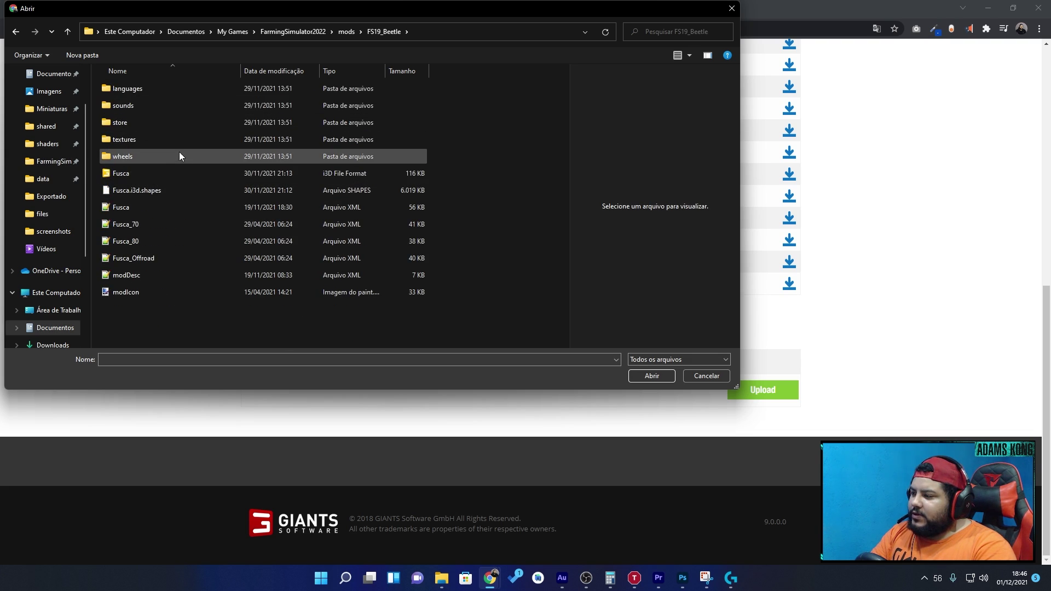
key(BackSpace)
scroll(170, 192, down, 1)
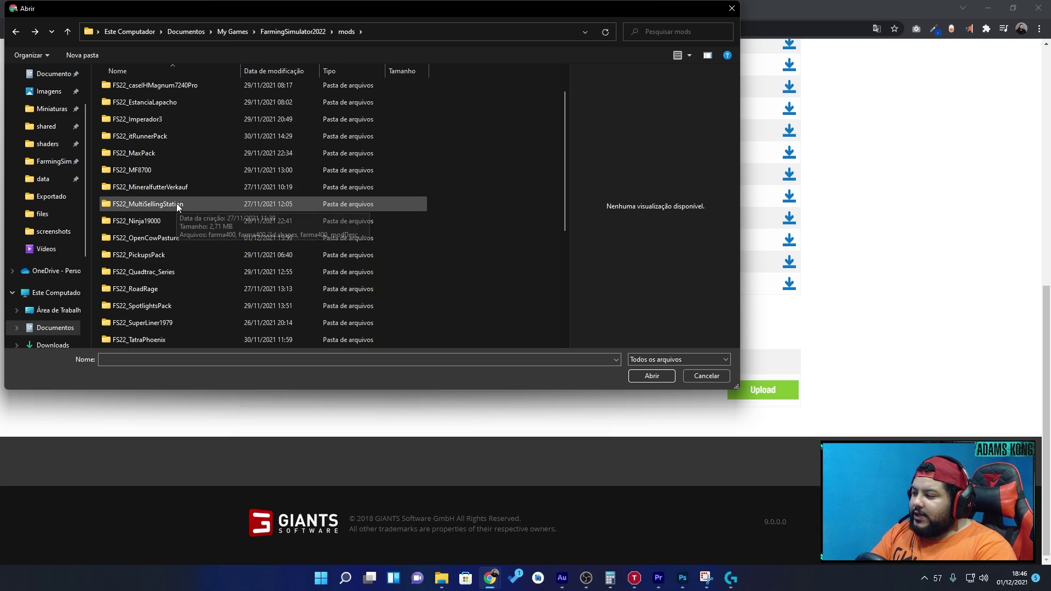
double_click(173, 157)
click(189, 107)
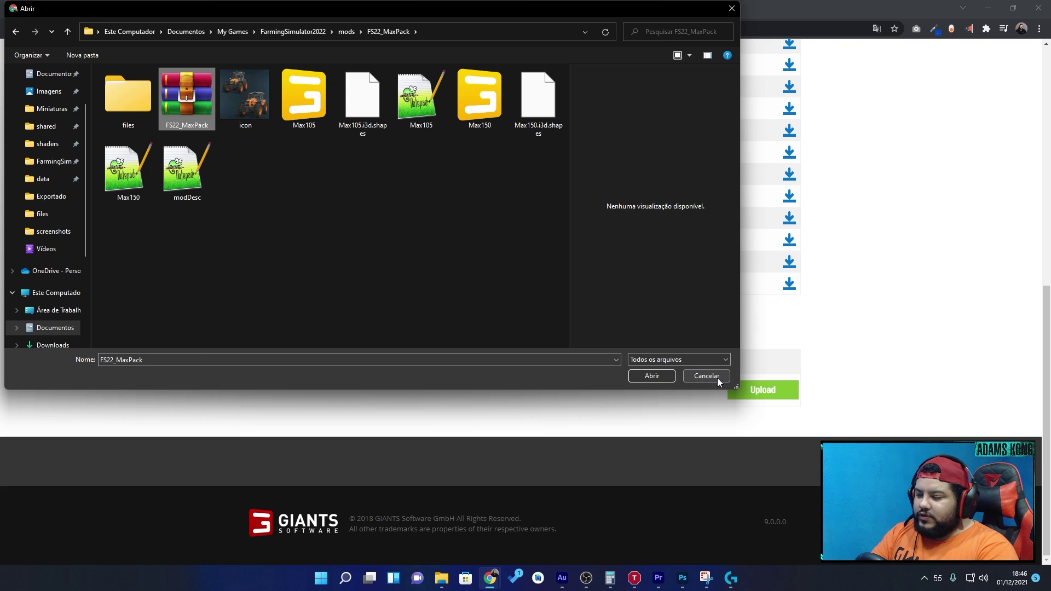
click(706, 377)
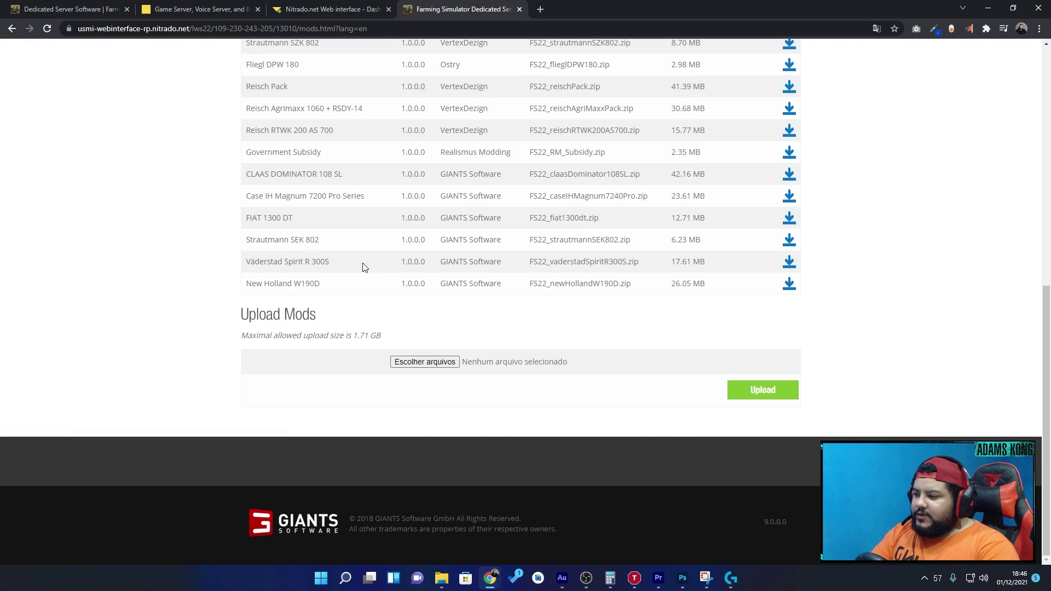
- Download FIAT 1300 DT from the New Mods list and reload to confirm it's installed
scroll(375, 279, up, 4)
scroll(402, 300, up, 1)
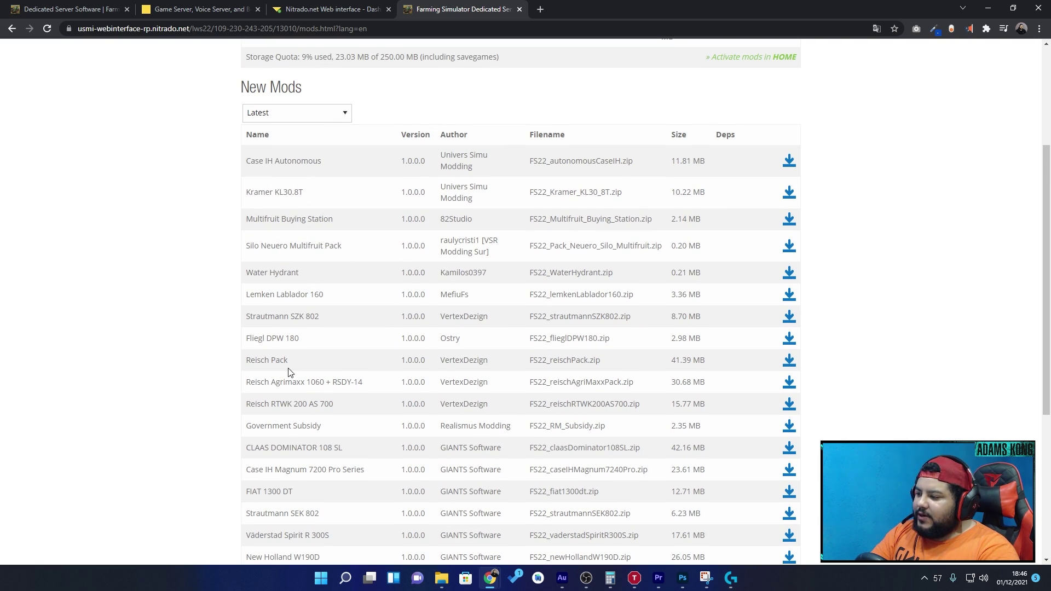
scroll(307, 441, down, 2)
drag(250, 382, 294, 382)
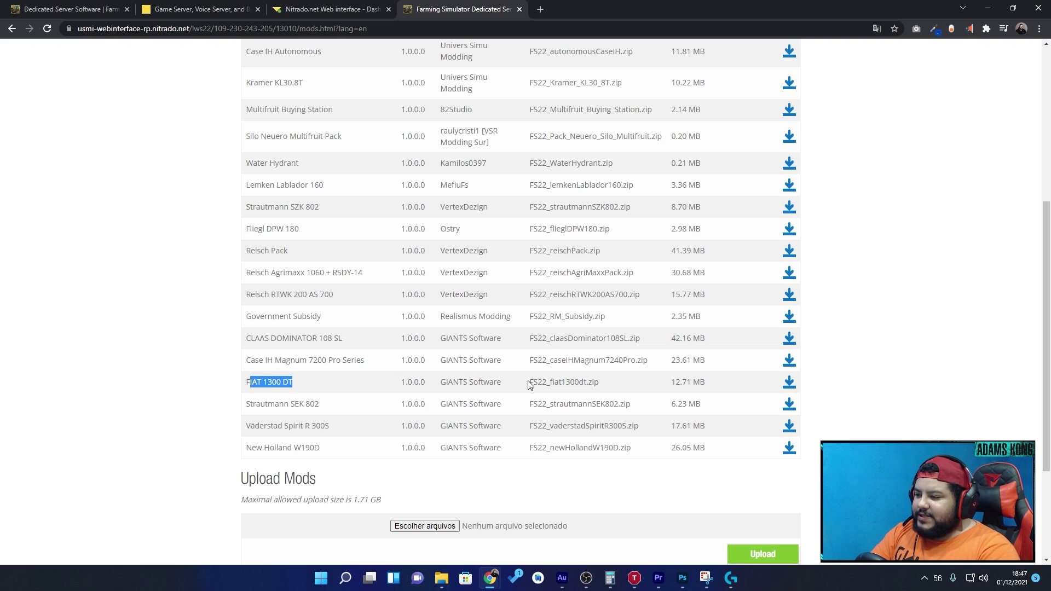
click(788, 387)
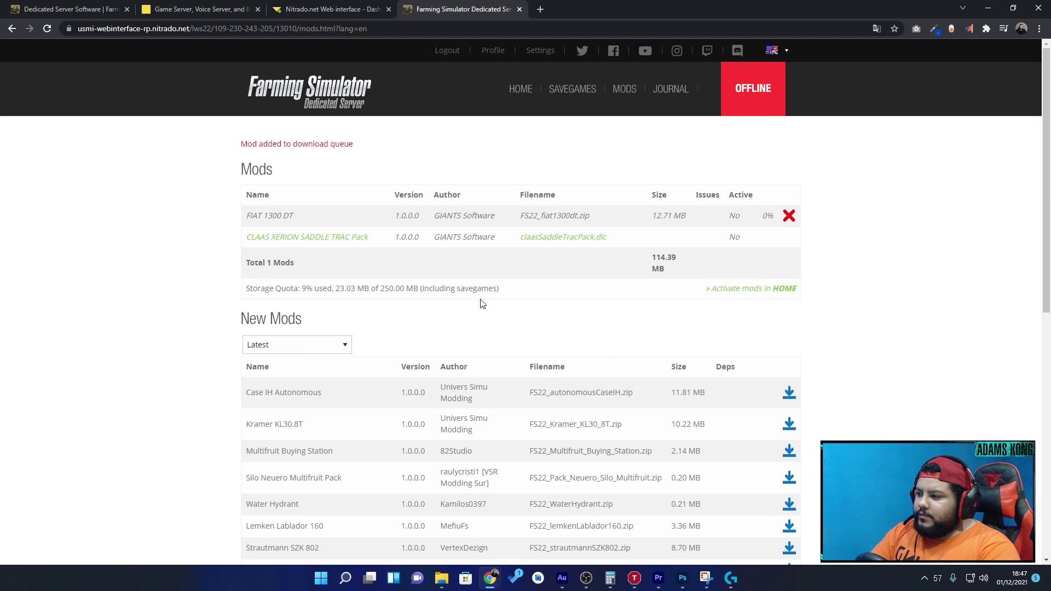
double_click(769, 217)
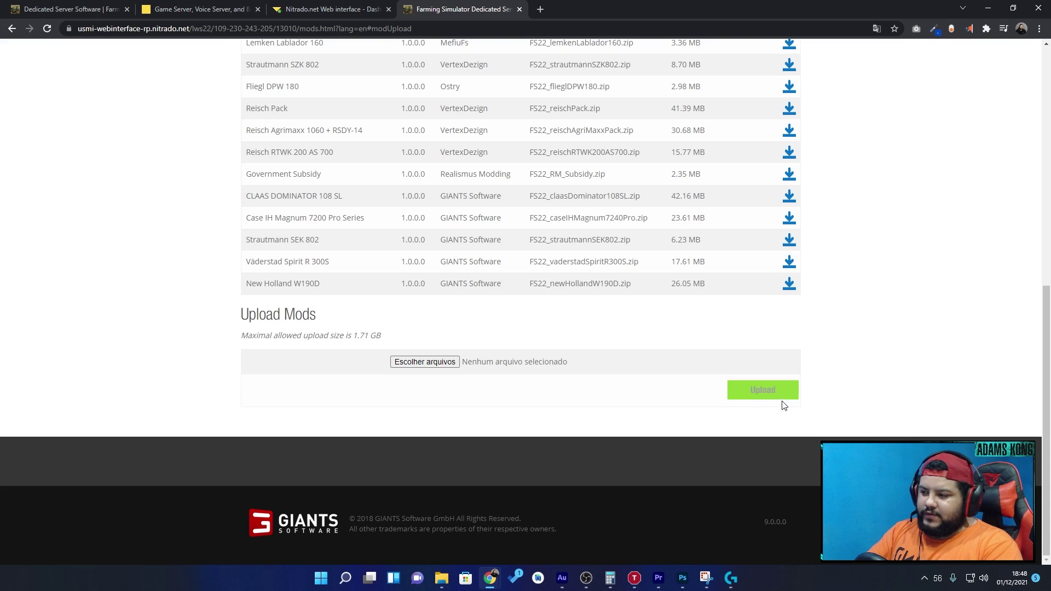
click(775, 398)
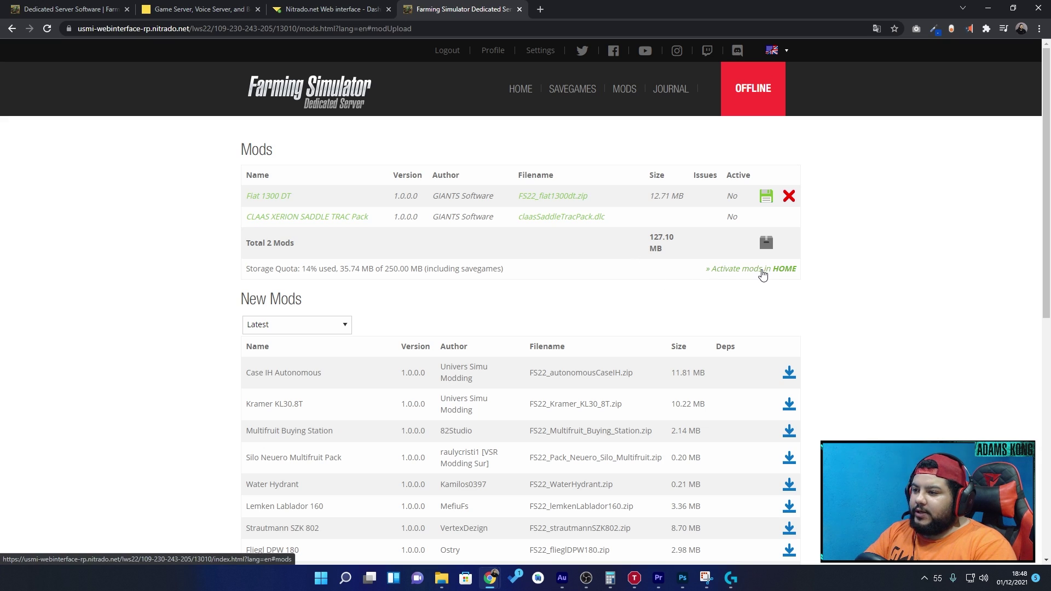
- Return to the server home page and activate the Fiat 1300 DT mod
click(526, 89)
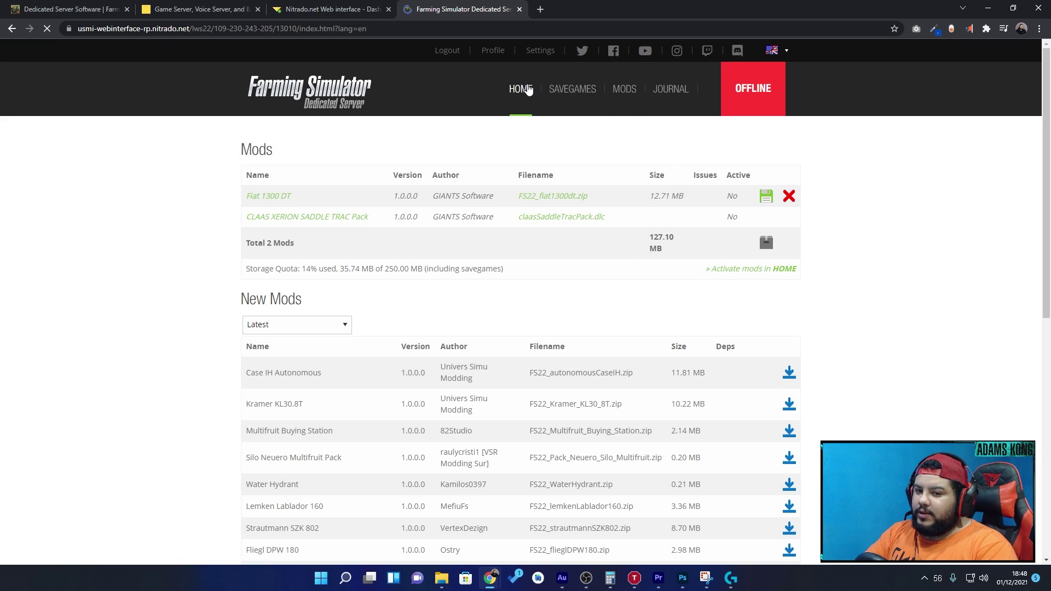
scroll(488, 170, down, 3)
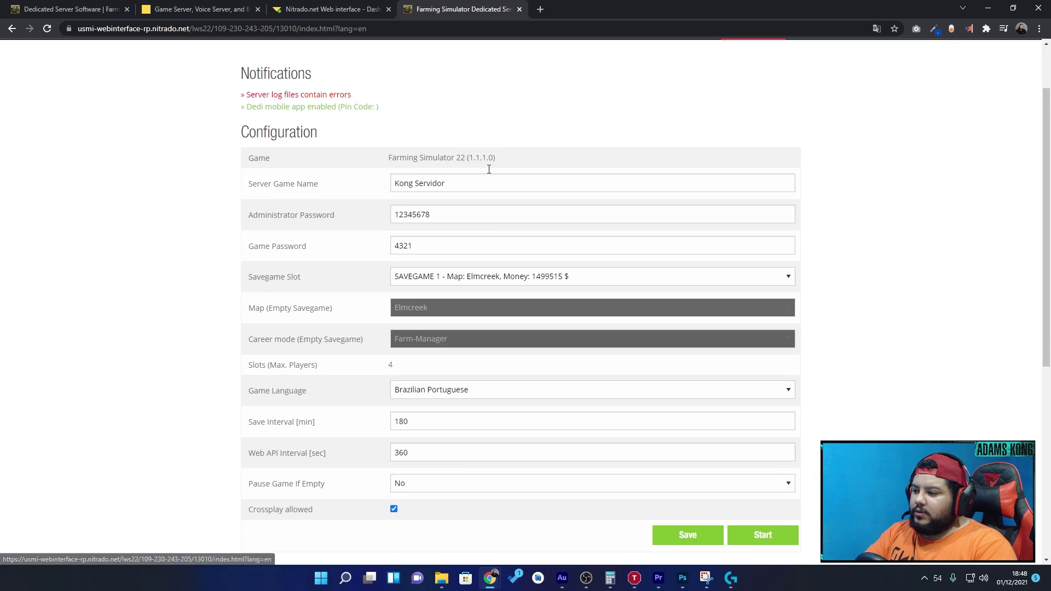
scroll(433, 310, down, 4)
scroll(442, 327, down, 2)
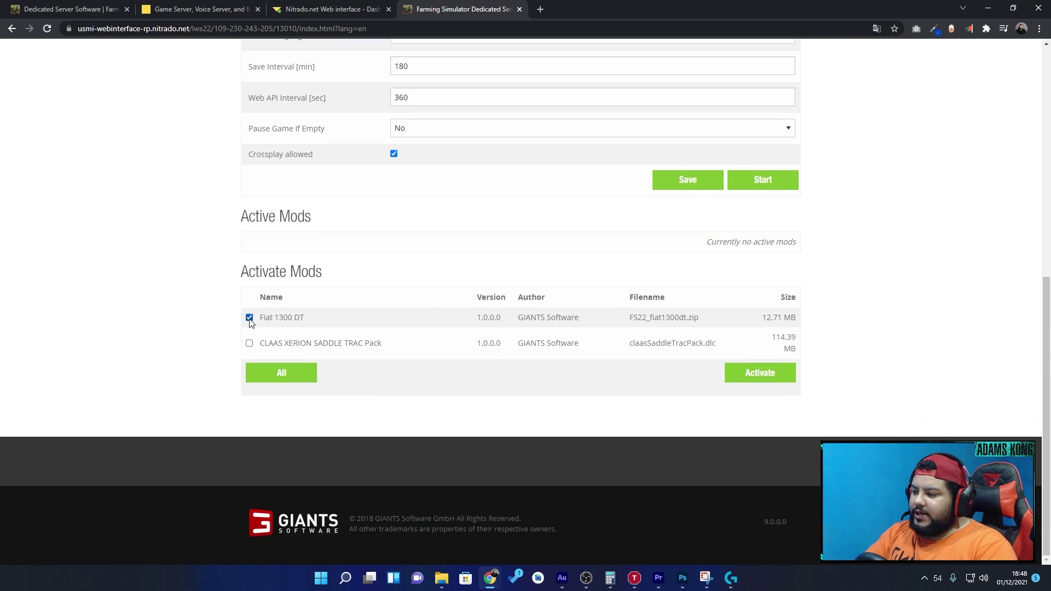
click(764, 385)
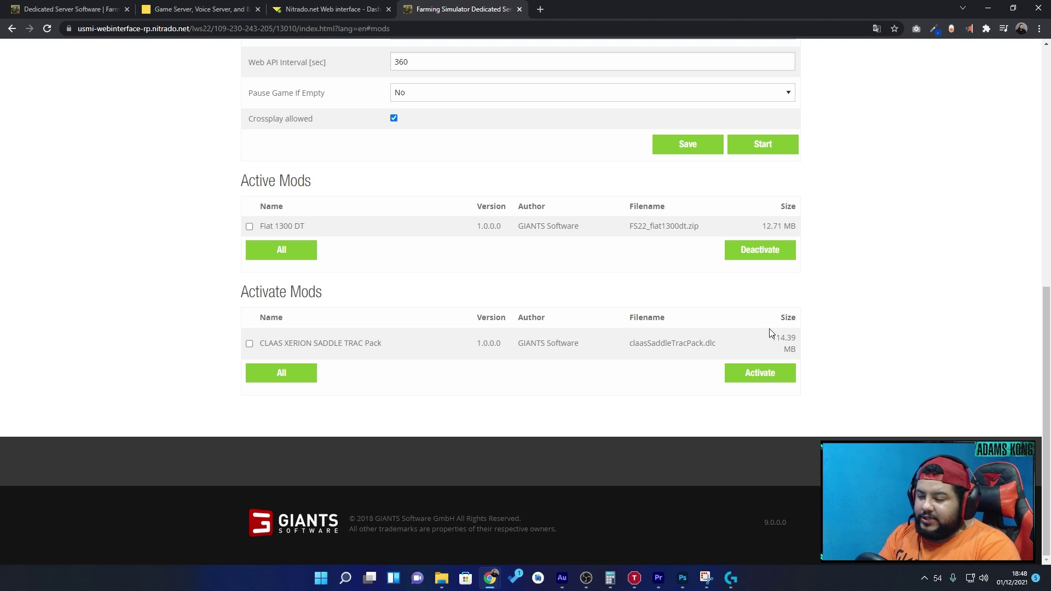
- Keep the savegame slot on SAVEGAME 1 (Elmcreek) and save the server settings
scroll(674, 310, up, 5)
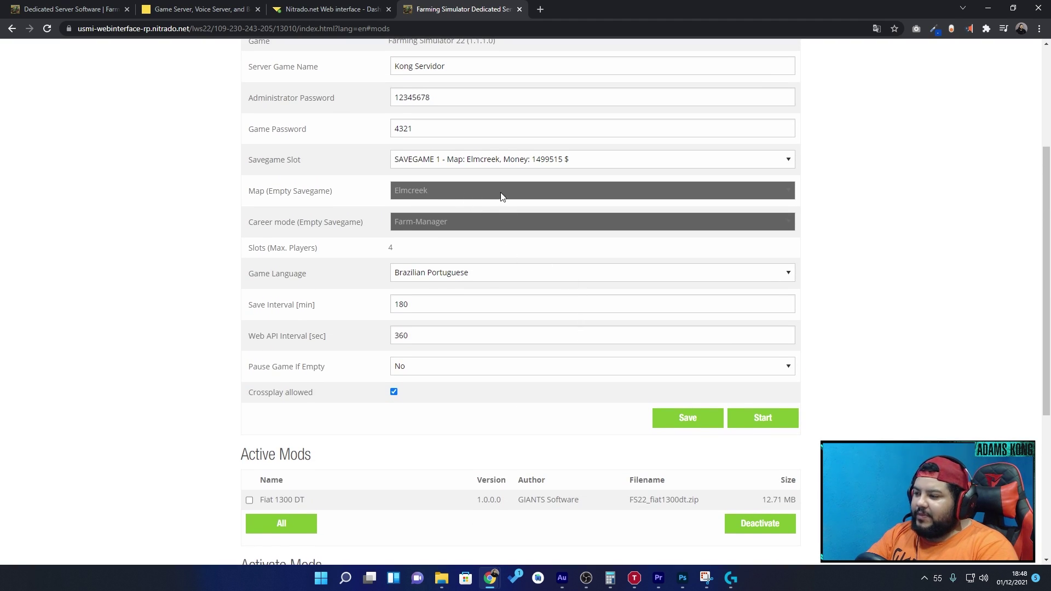
scroll(482, 219, up, 2)
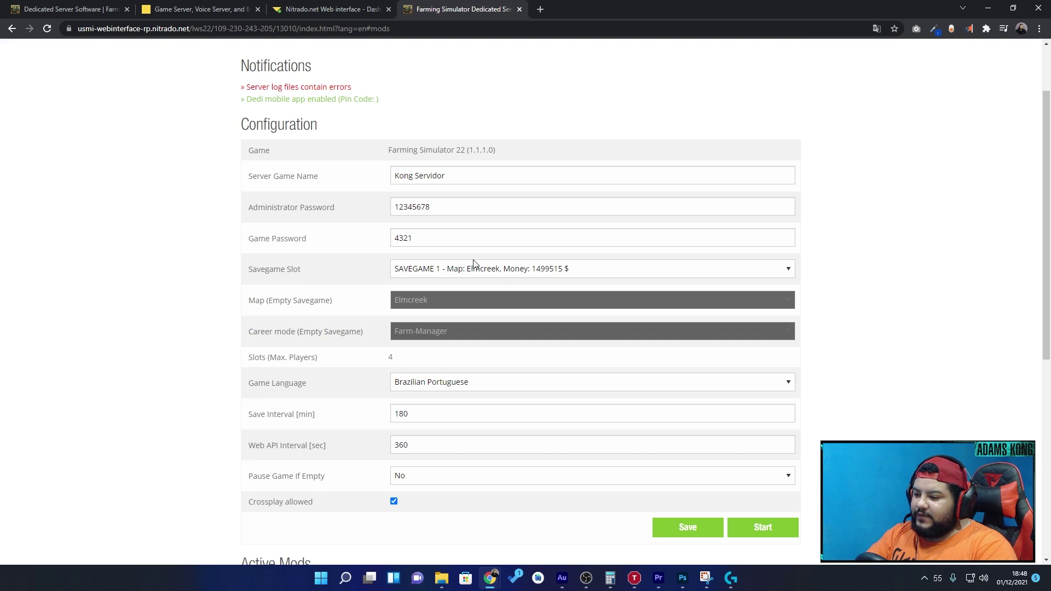
click(474, 266)
click(440, 292)
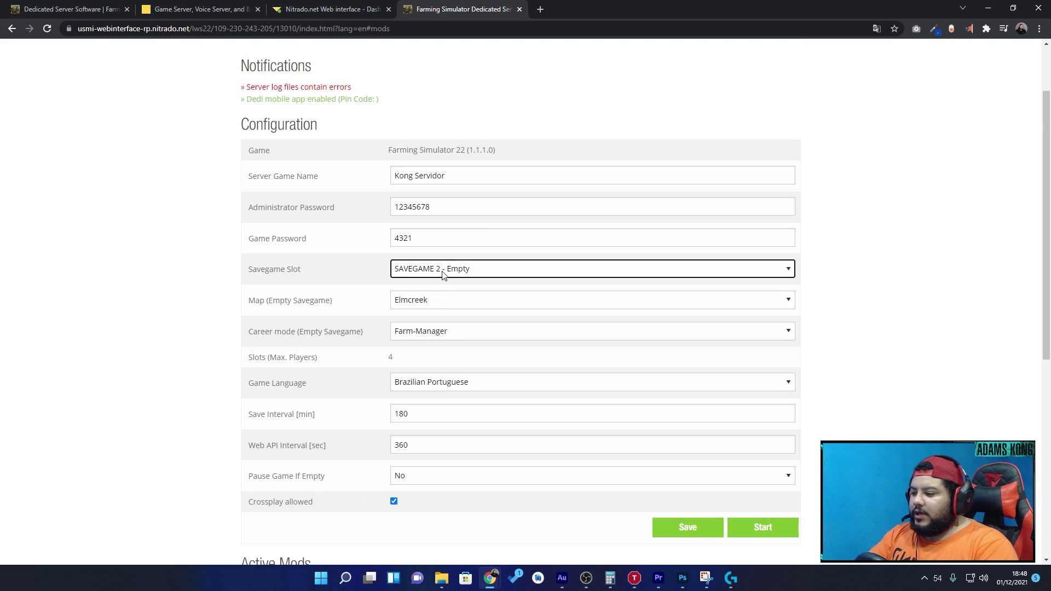
click(455, 301)
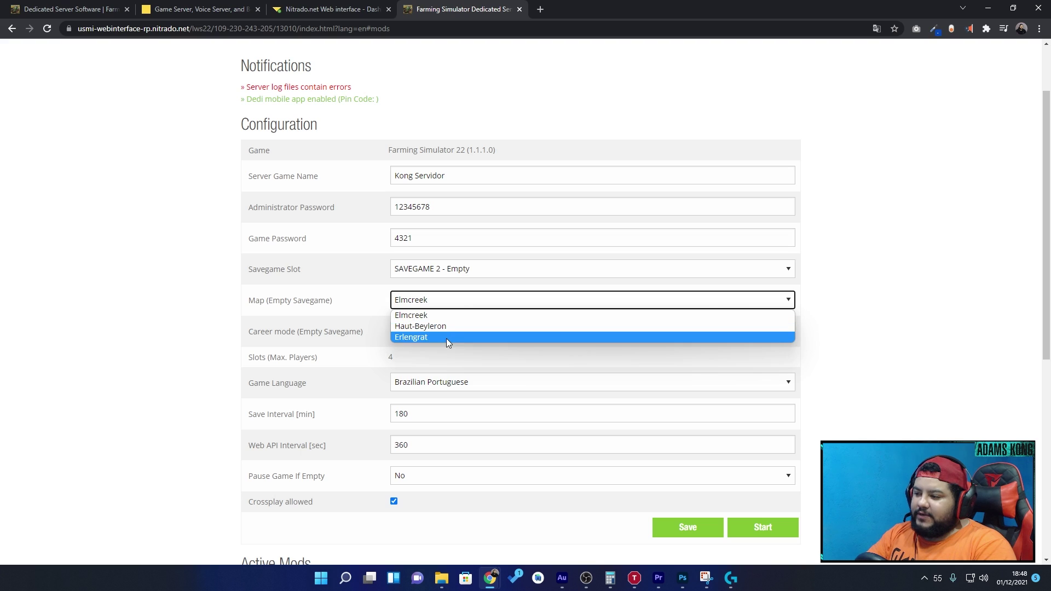
click(454, 274)
click(435, 285)
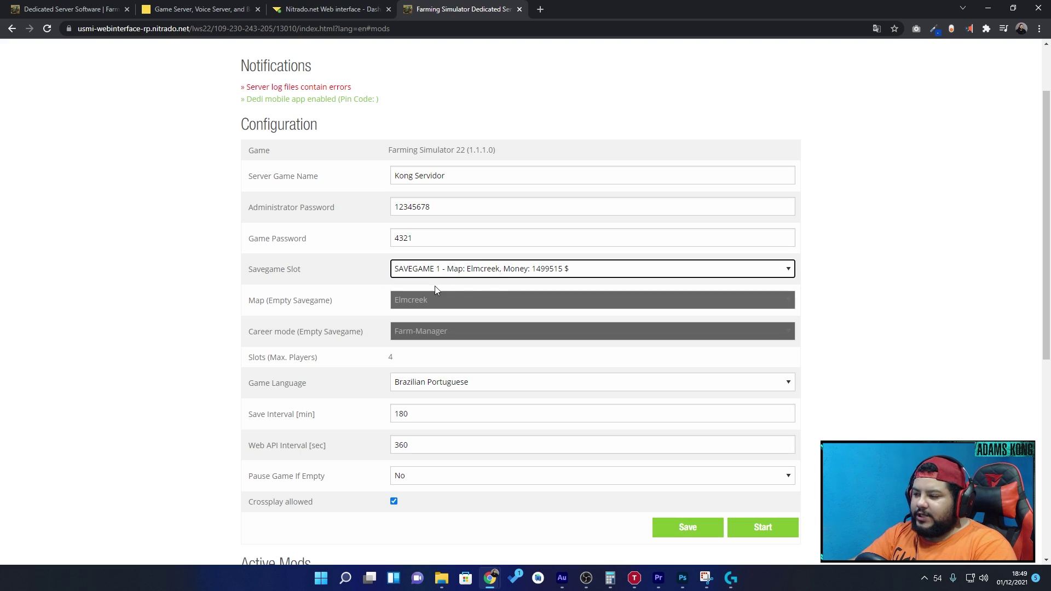
scroll(686, 449, down, 3)
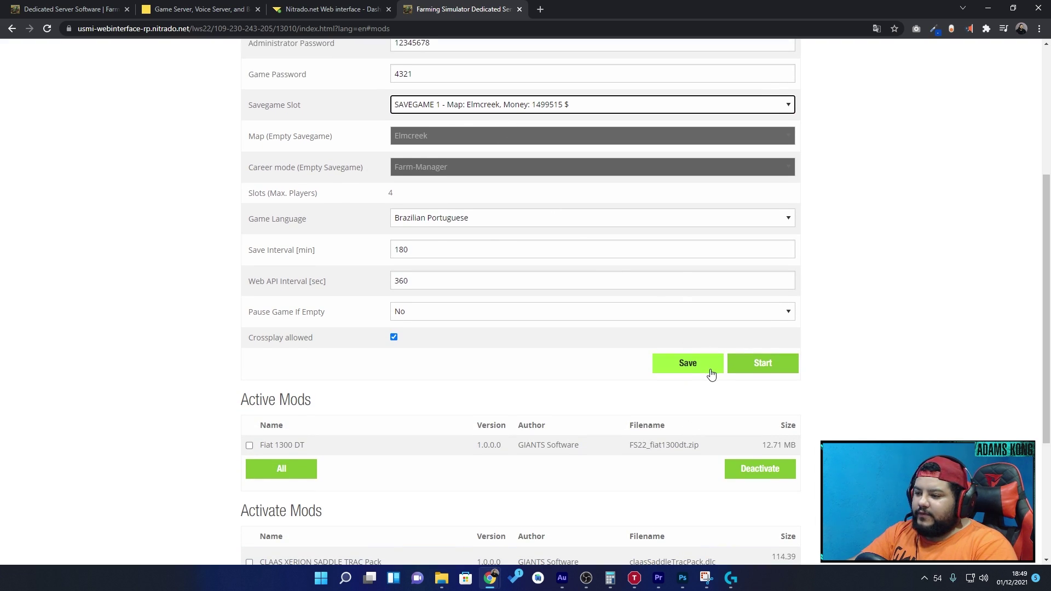
click(688, 363)
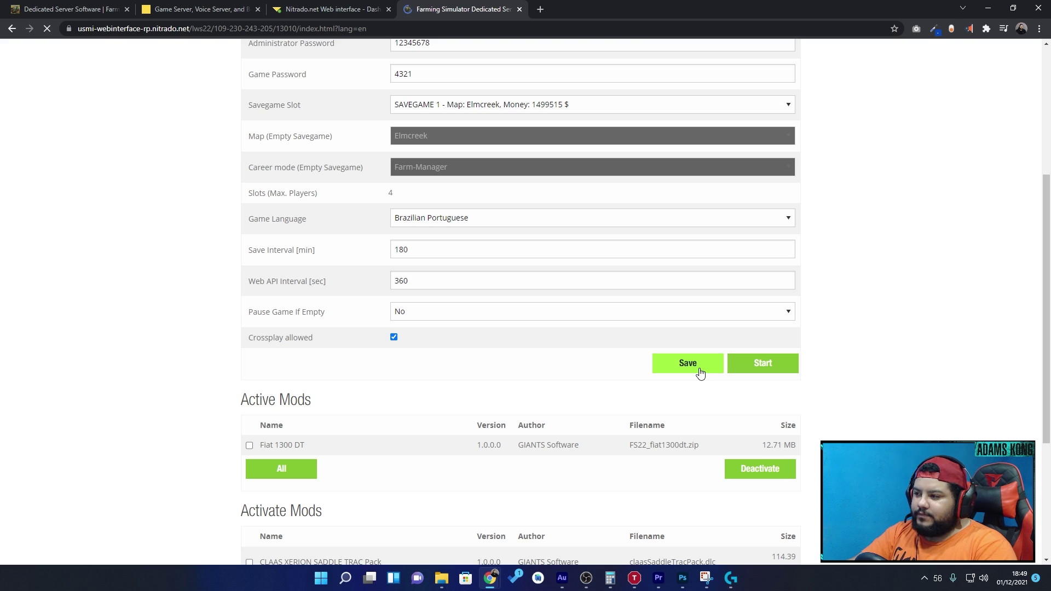
- Start the game server with Fiat 1300 DT among the active mods
scroll(696, 368, down, 8)
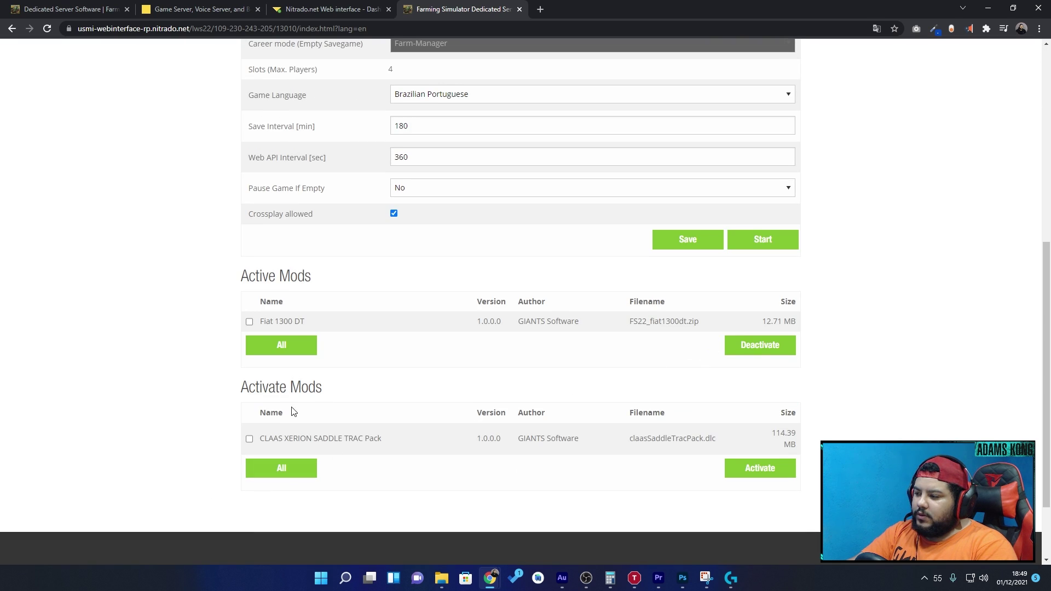
drag(239, 276, 337, 296)
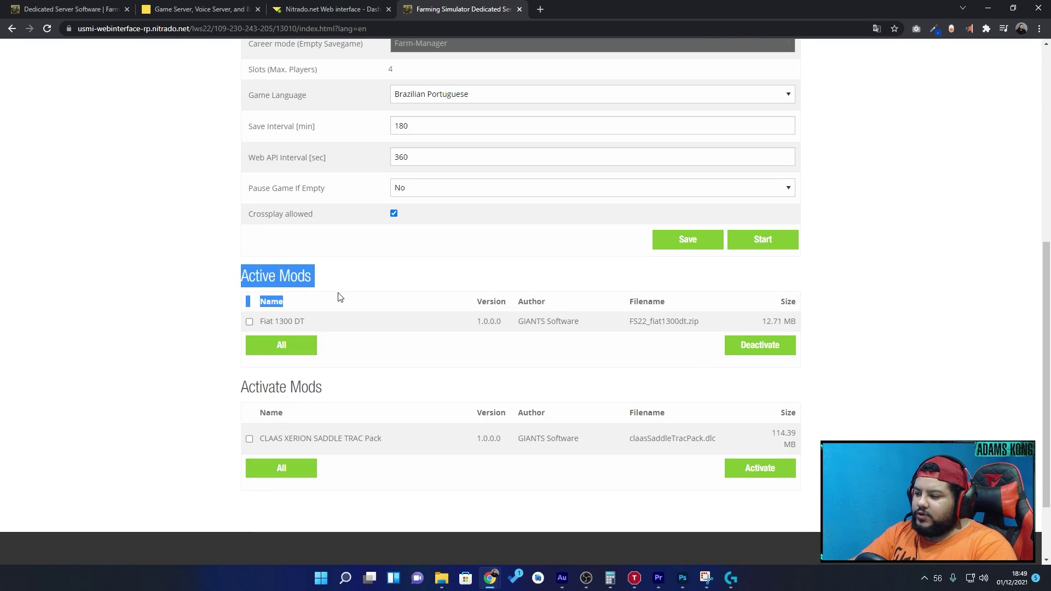
scroll(872, 360, up, 5)
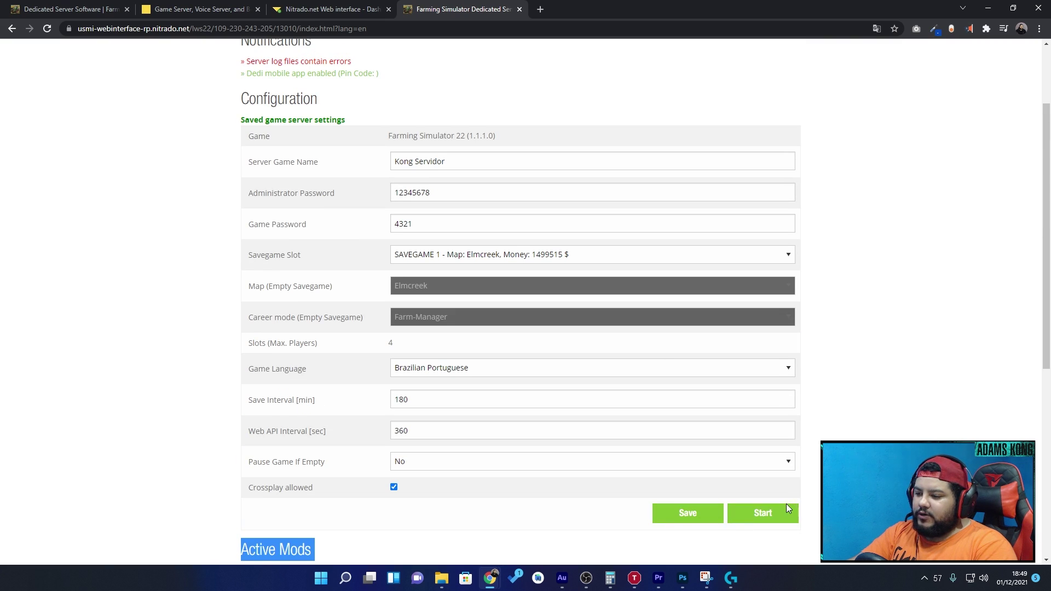
click(773, 515)
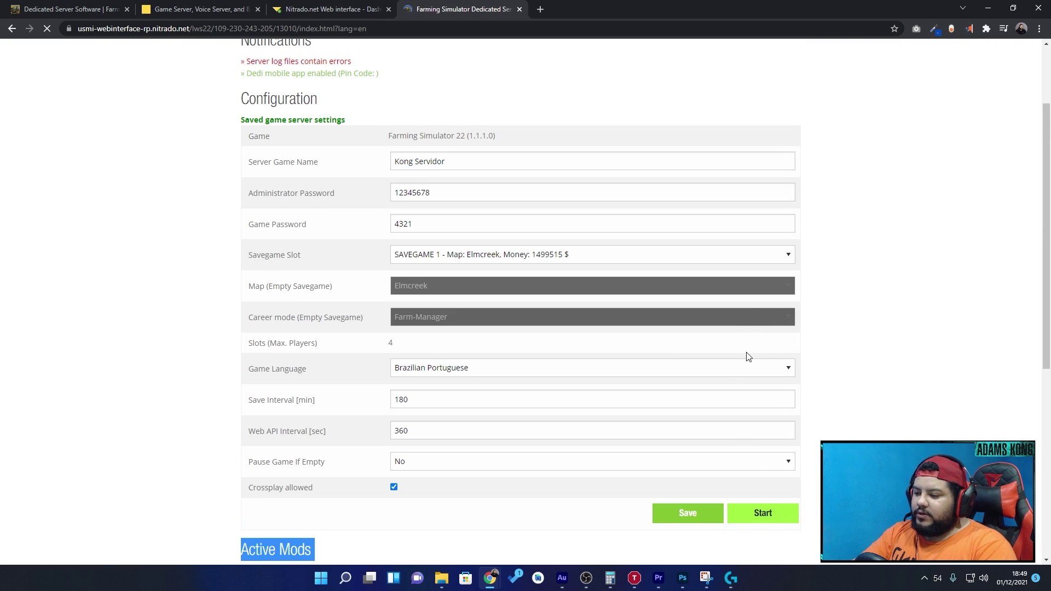
- Launch Farming Simulator 22 and go to MULTIJOGADOR > Entrar no Jogo
key(super)
text(far)
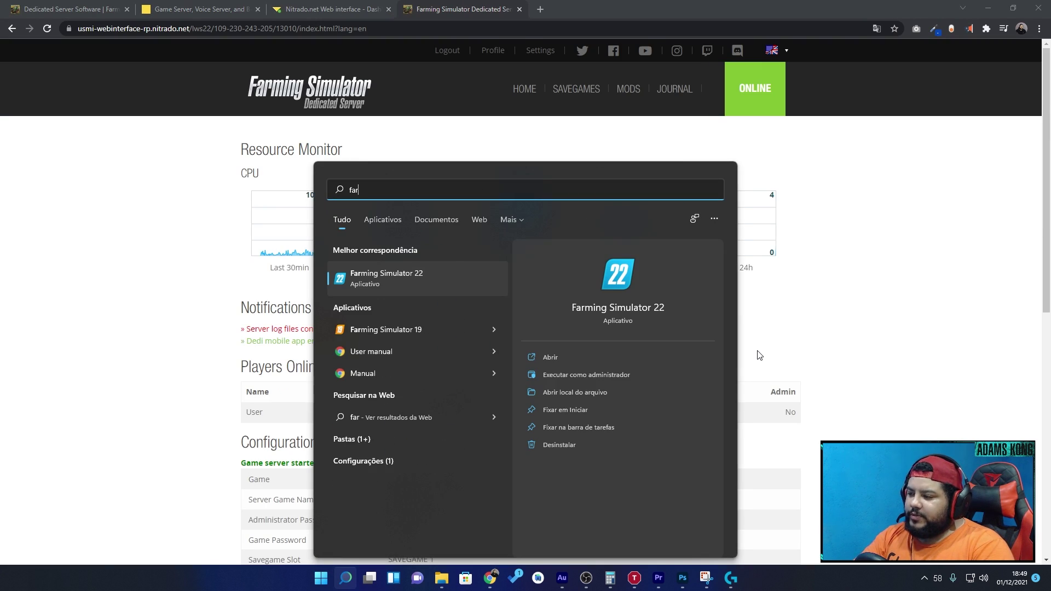
key(Escape)
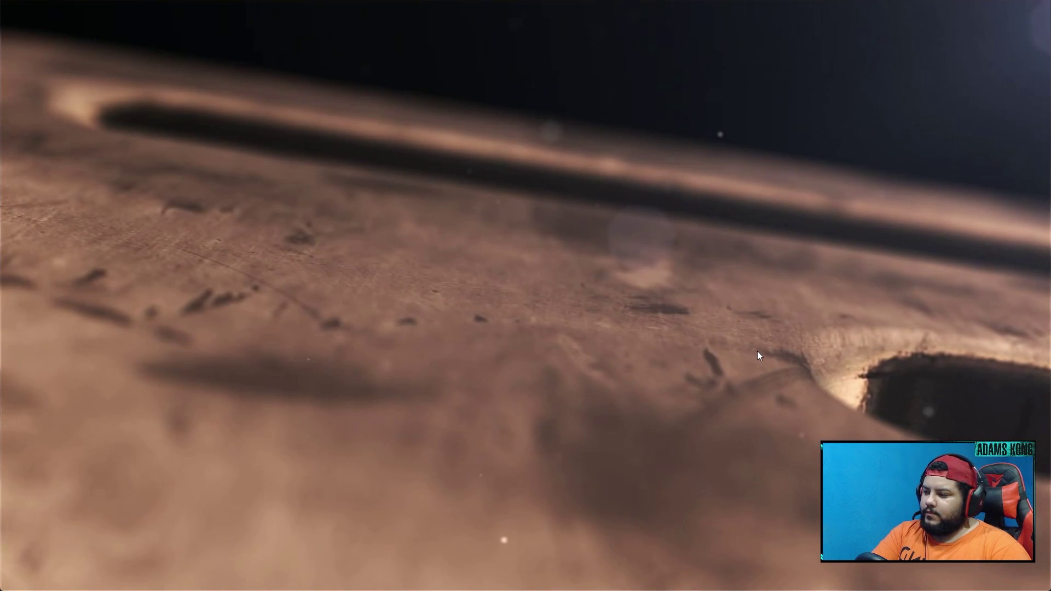
click(757, 355)
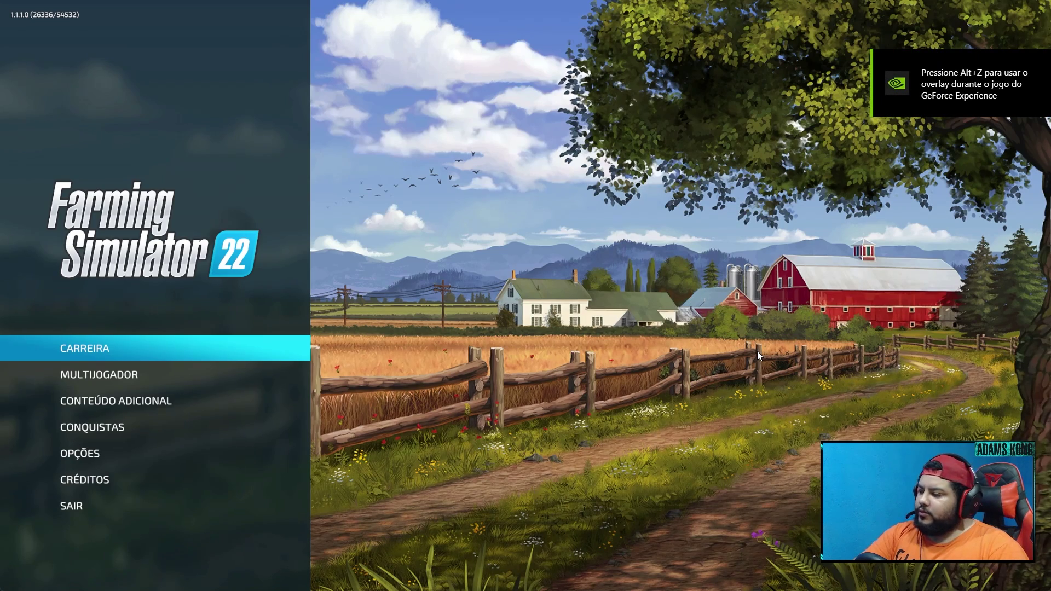
key(Down)
key(Return)
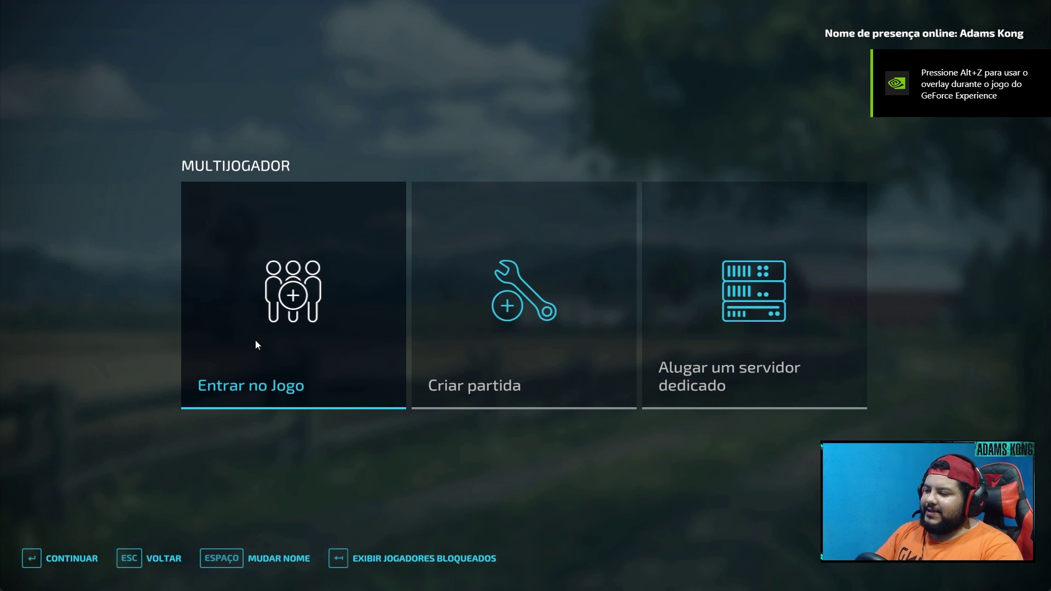
click(256, 344)
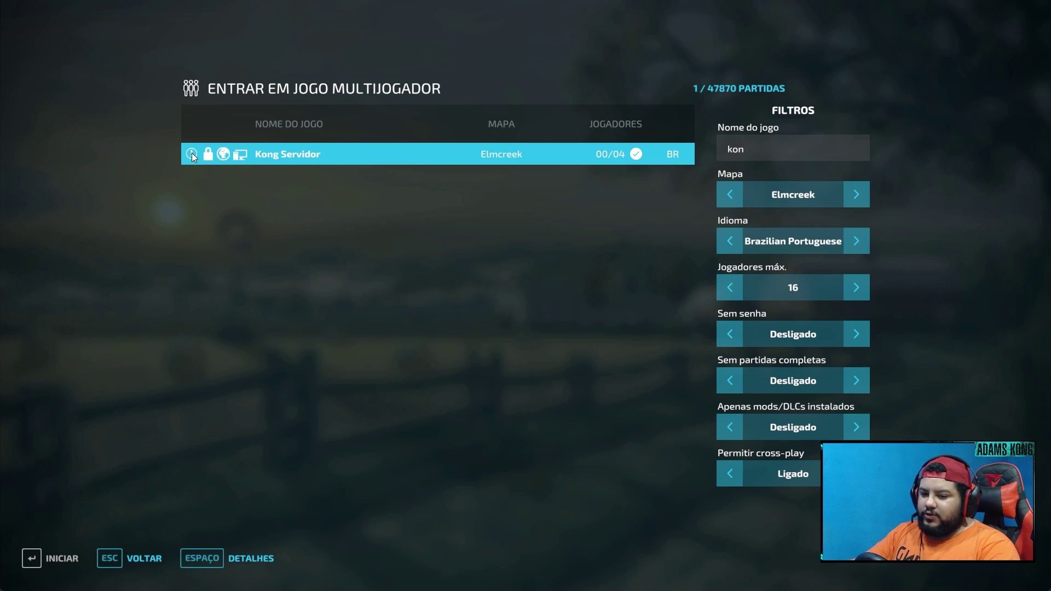
- Download Kong Servidor's required 12.71 MB mod from ModHub, then return to the browser
click(202, 559)
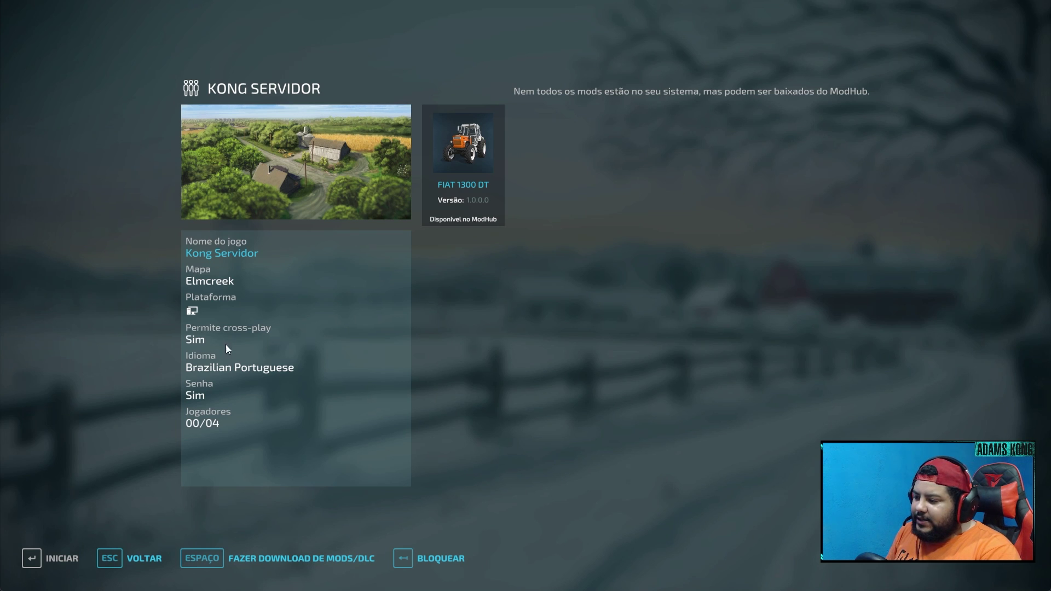
click(284, 566)
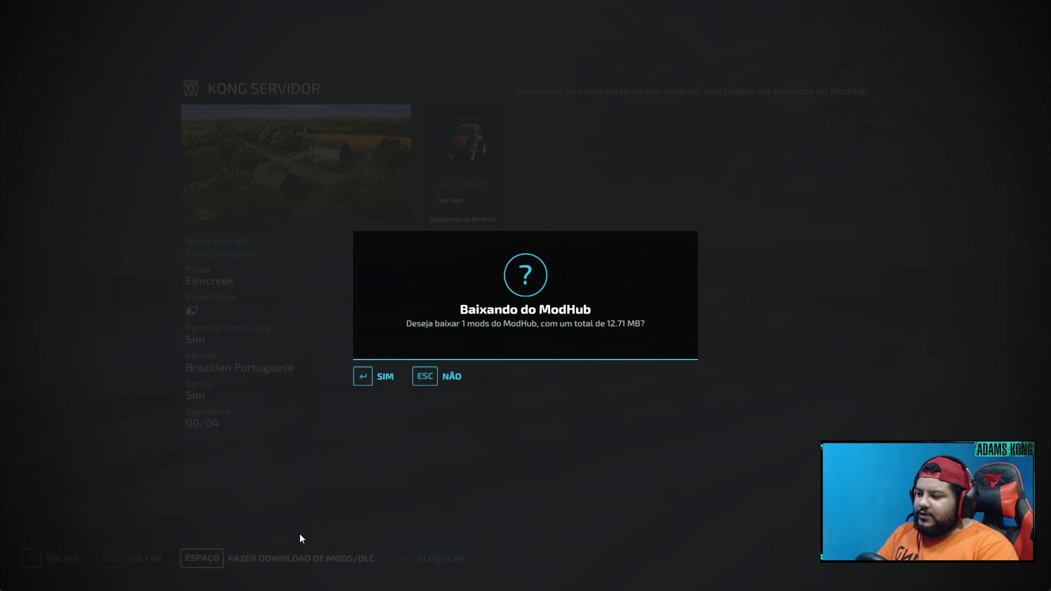
click(370, 380)
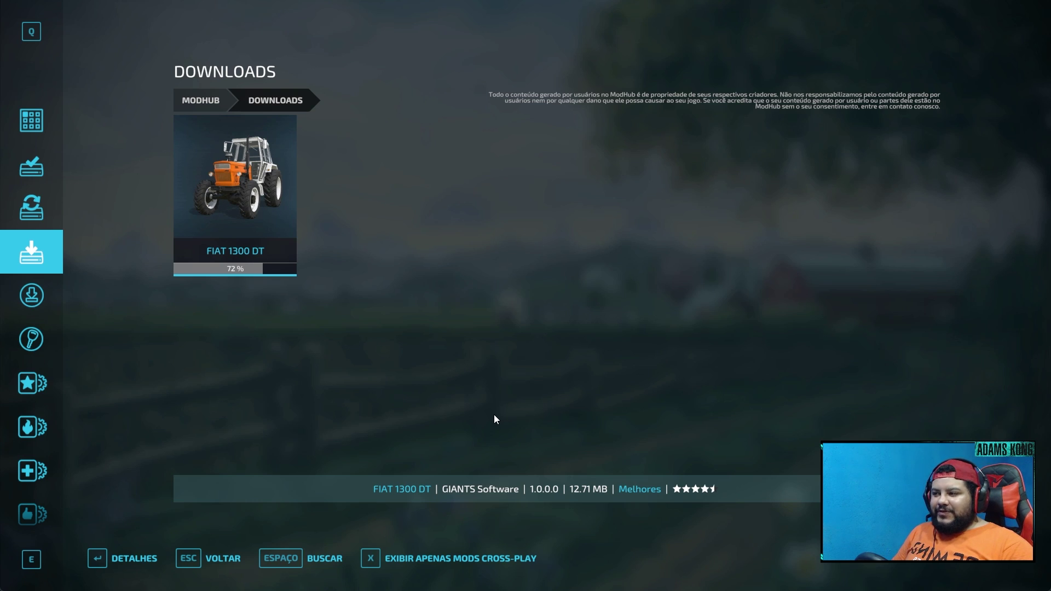
key(alt+Tab)
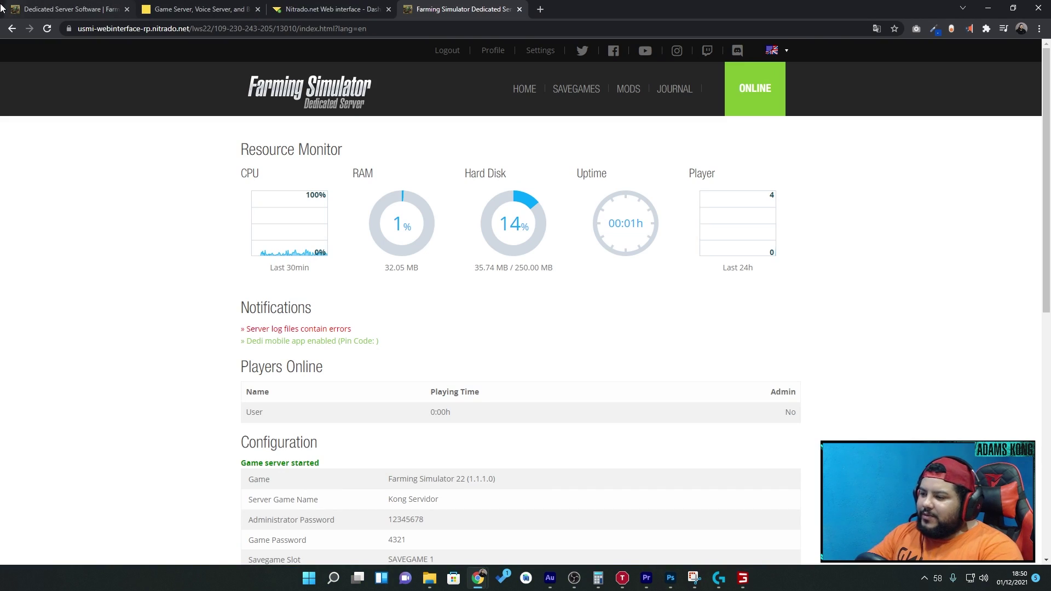
- Stop the server, deactivate Fiat 1300 DT under Active Mods, and start it again
scroll(501, 408, down, 5)
scroll(547, 394, up, 1)
scroll(591, 382, down, 2)
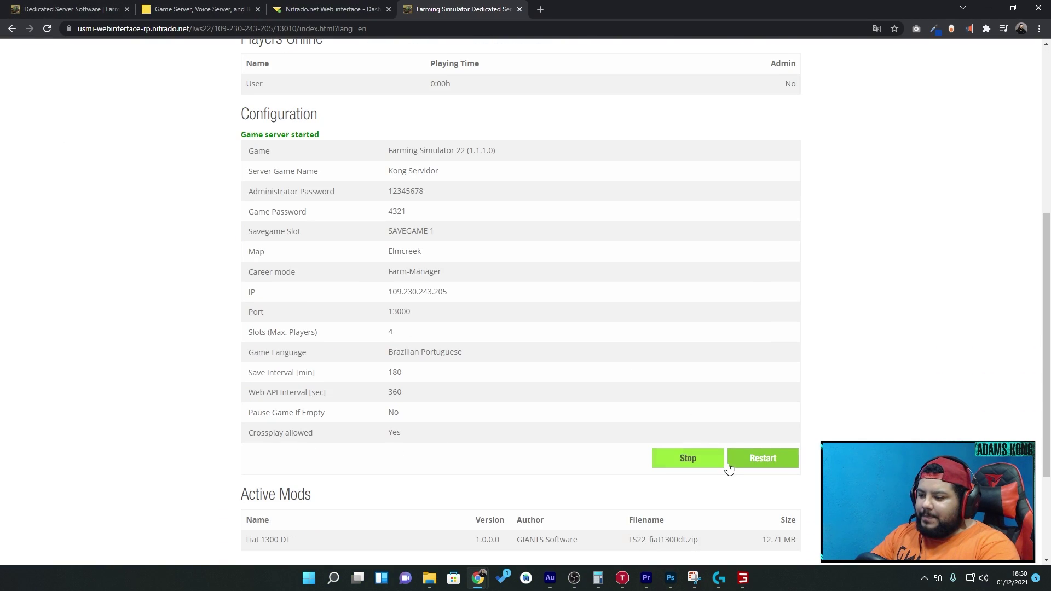
click(689, 463)
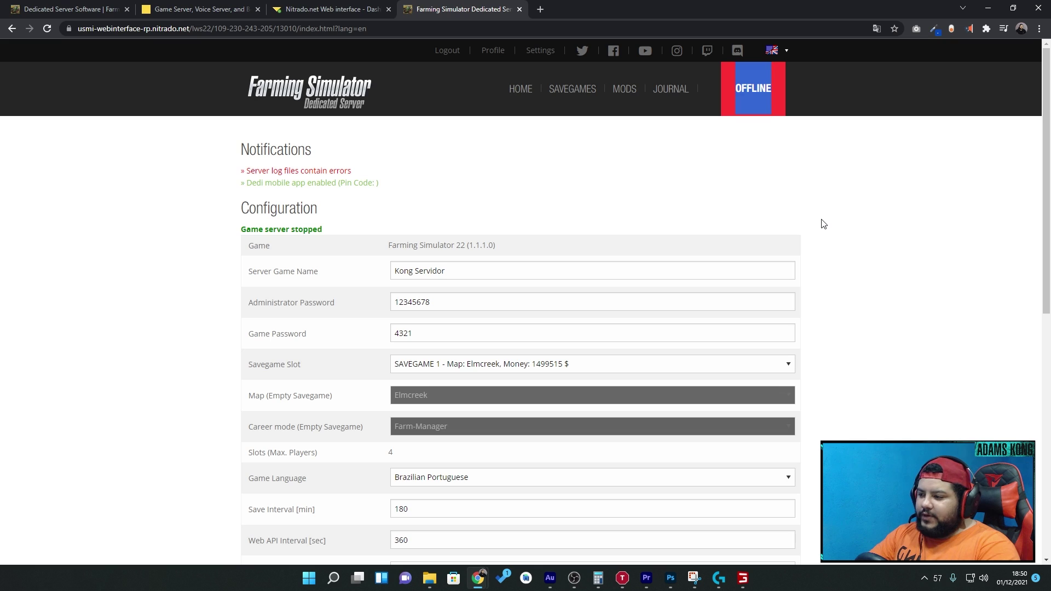
scroll(753, 277, down, 9)
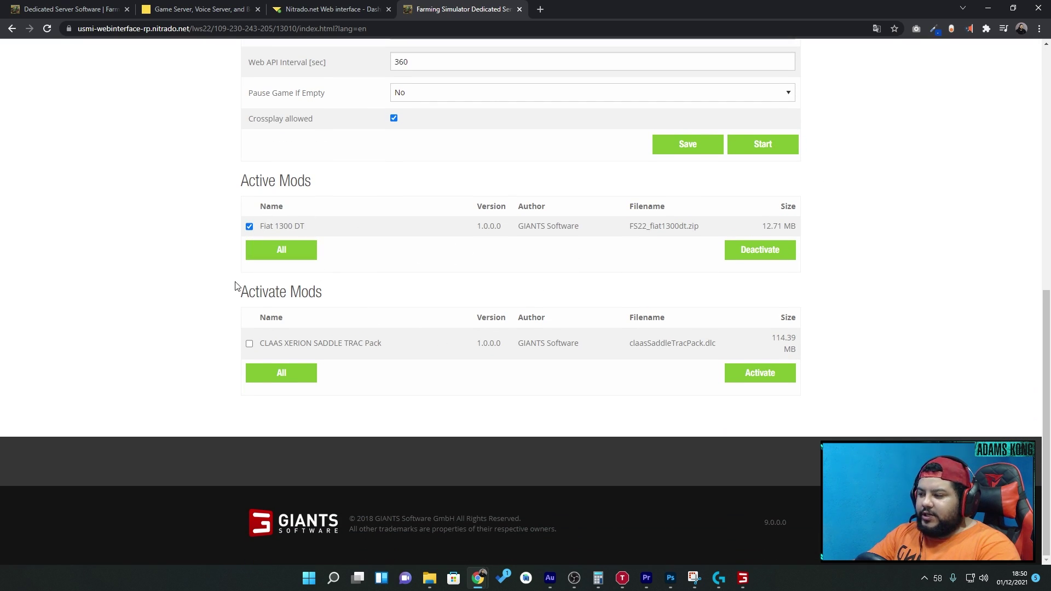
click(753, 252)
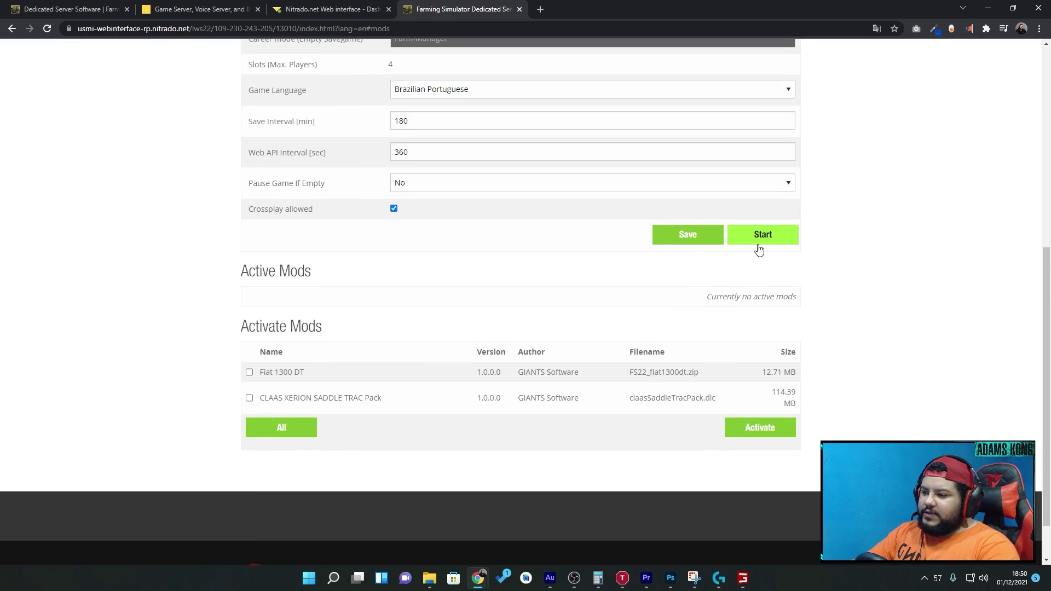
click(752, 250)
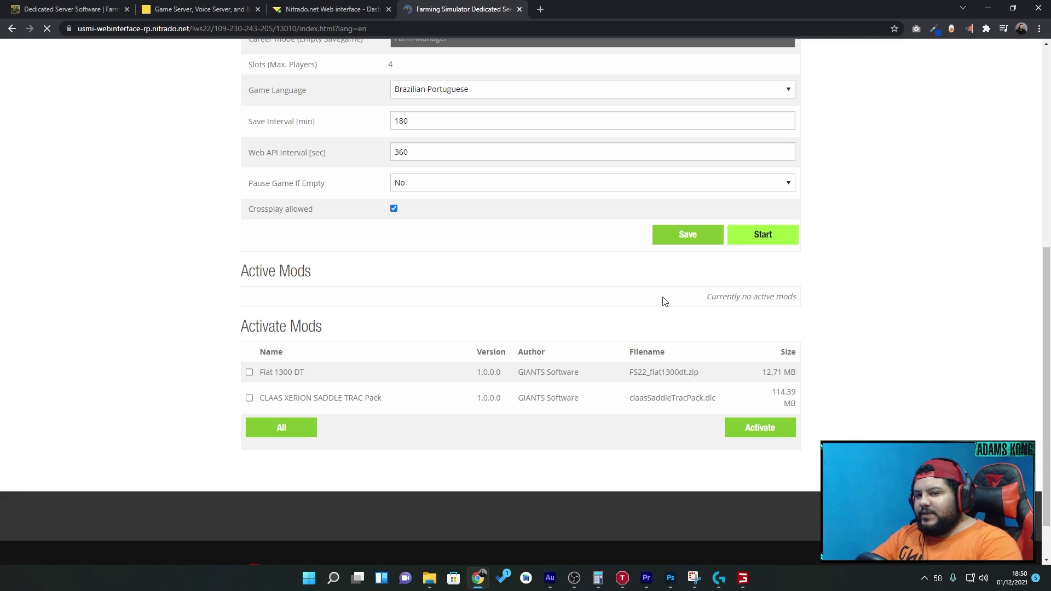